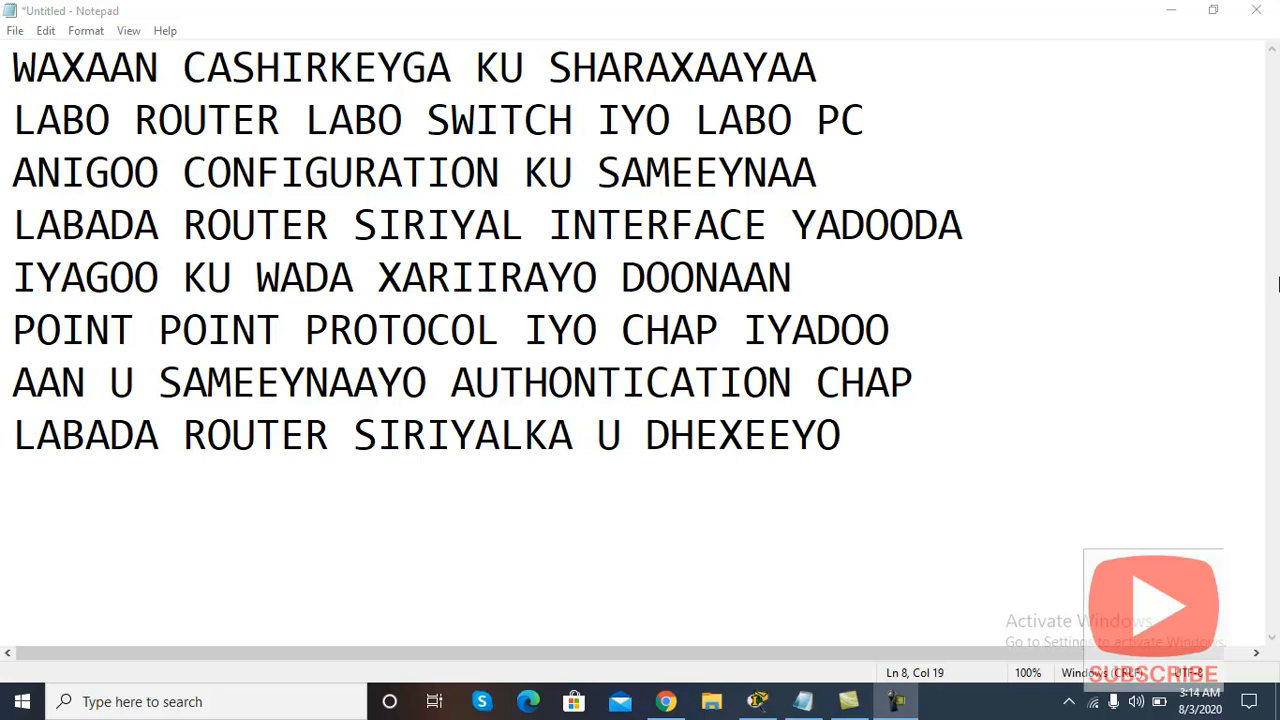
# Step: Minimize Notepad to reveal the R-1/R-2 serial topology labelled PPP and CHAP
pyautogui.click(1171, 10)
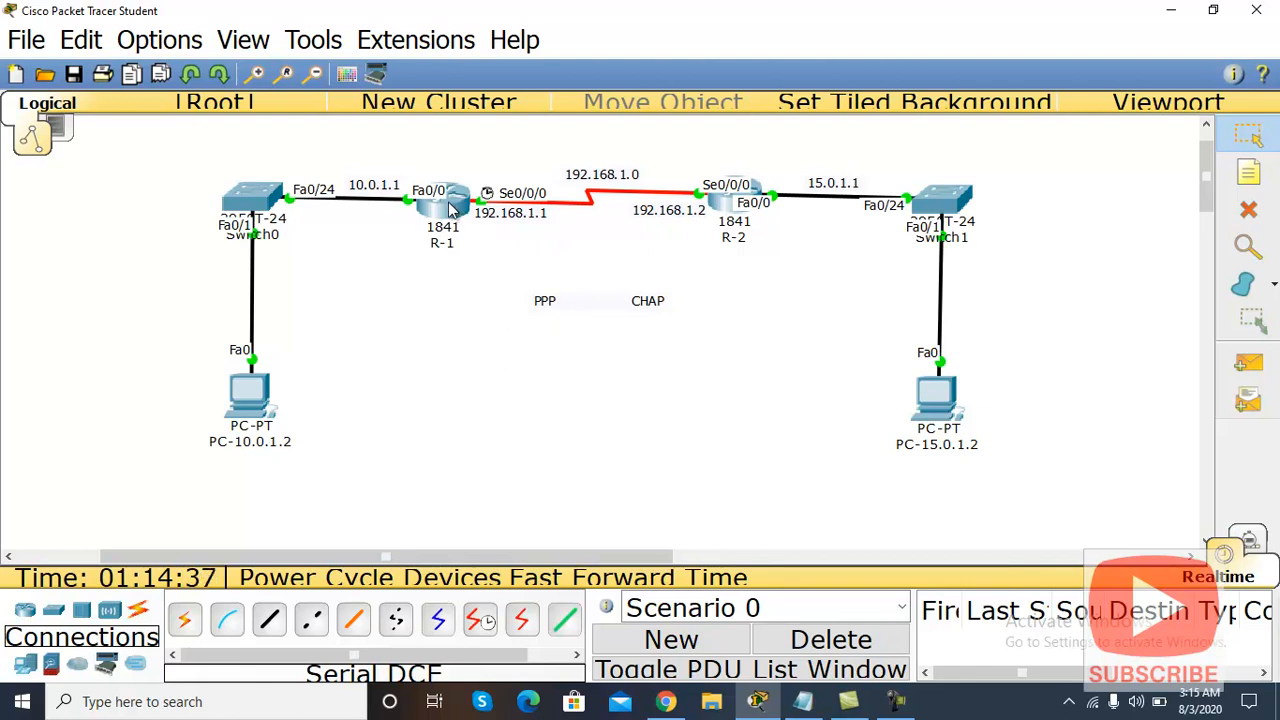
# Step: Add a two-line note above R-1 reading 'STATIC 15.0.1.1 / 255.0.0.0 192.168.1.2'
pyautogui.click(1247, 172)
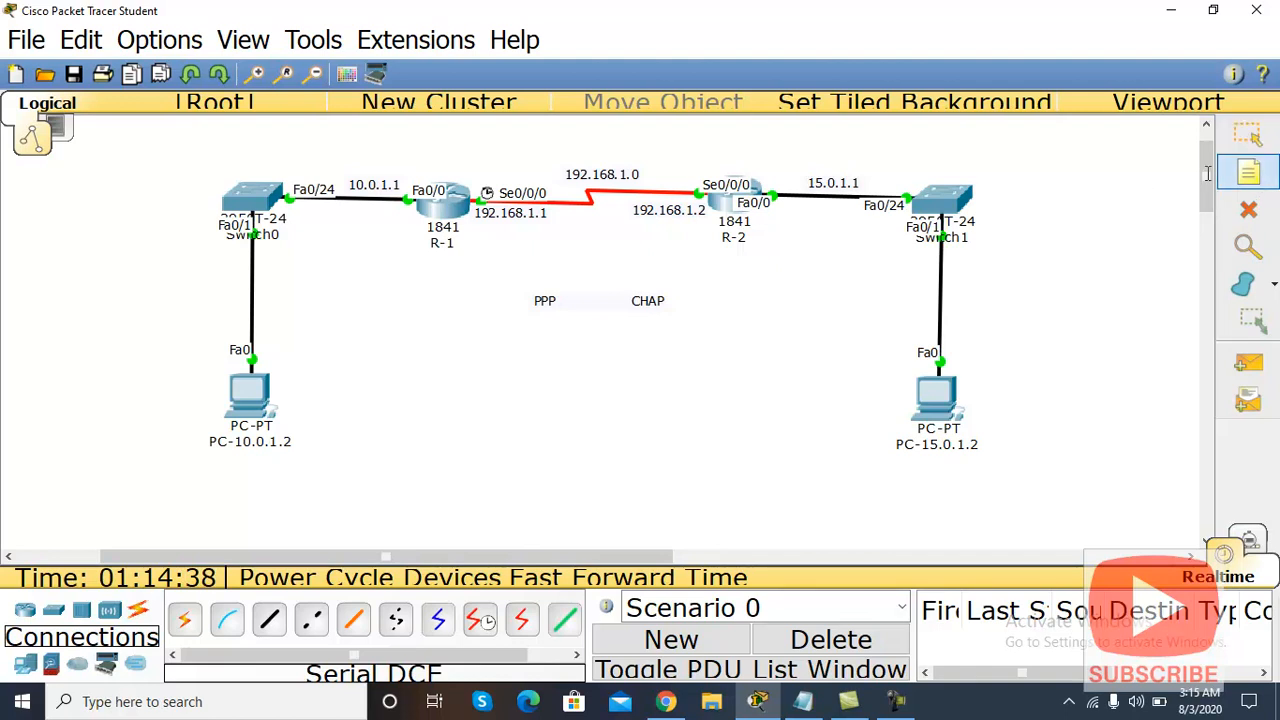
pyautogui.click(300, 146)
pyautogui.write('STATIC')
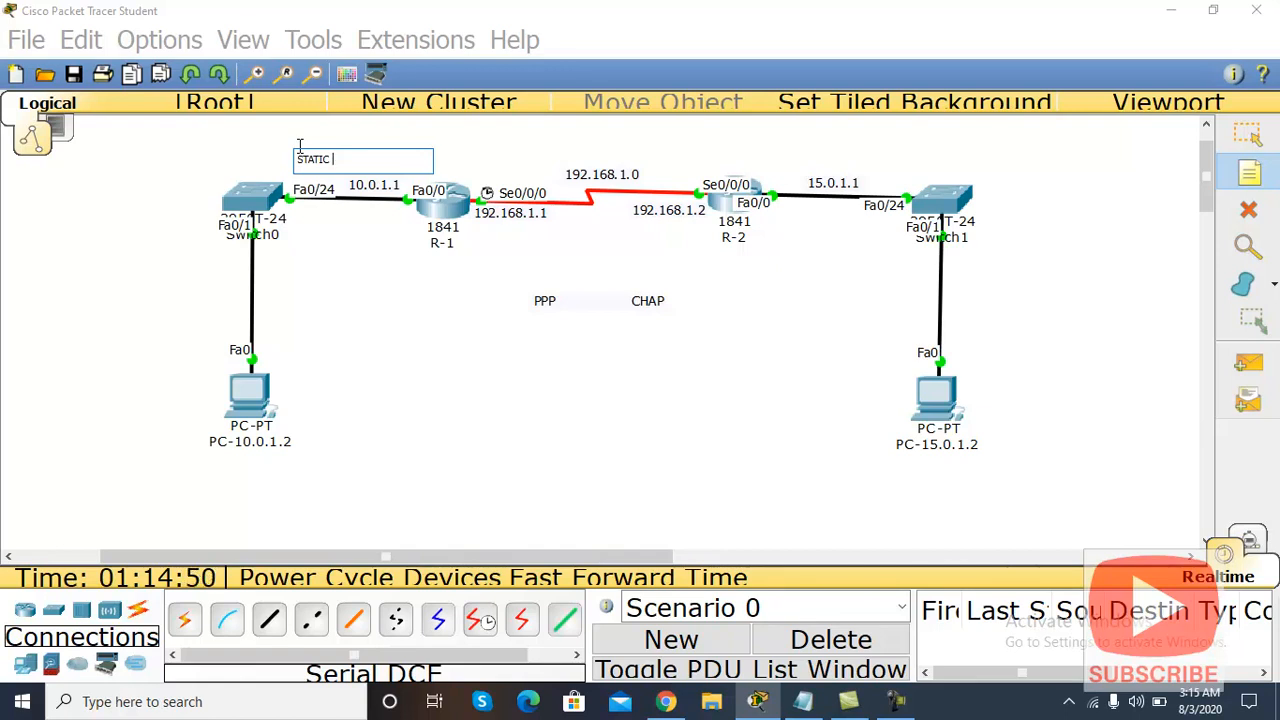
pyautogui.write('15.0.1.2 255')
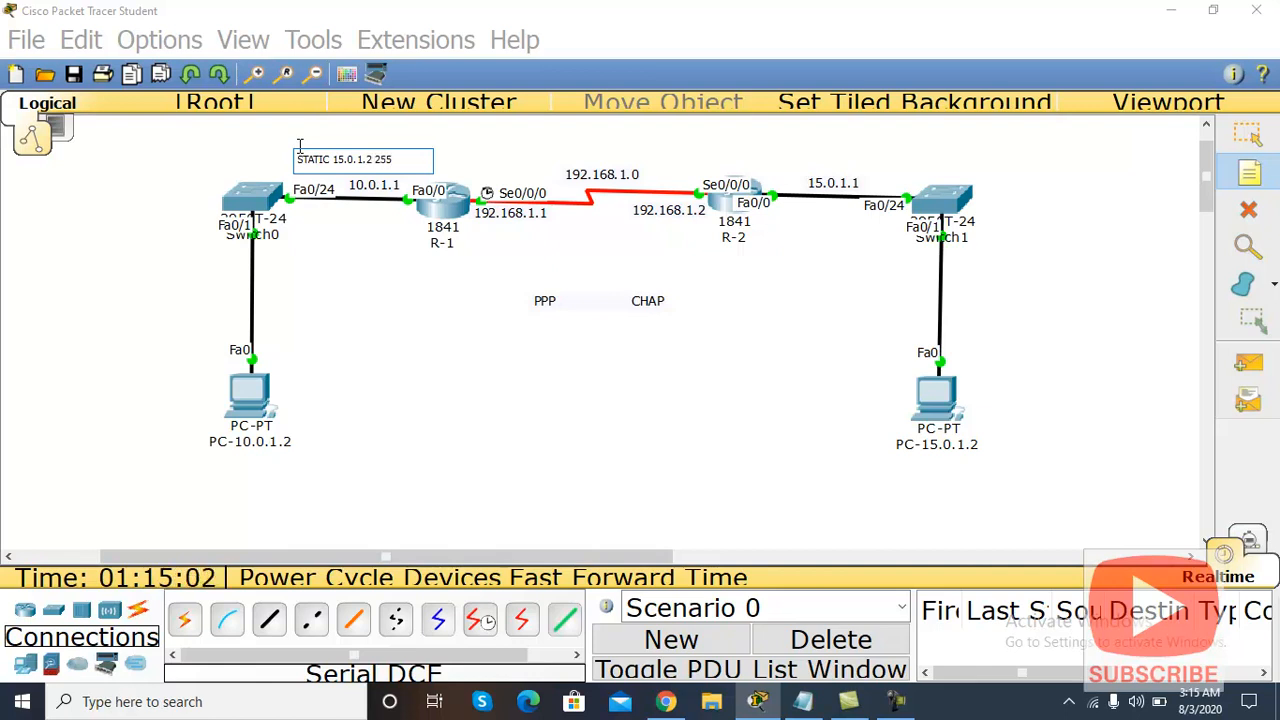
pyautogui.write('.0.0.0 192.168')
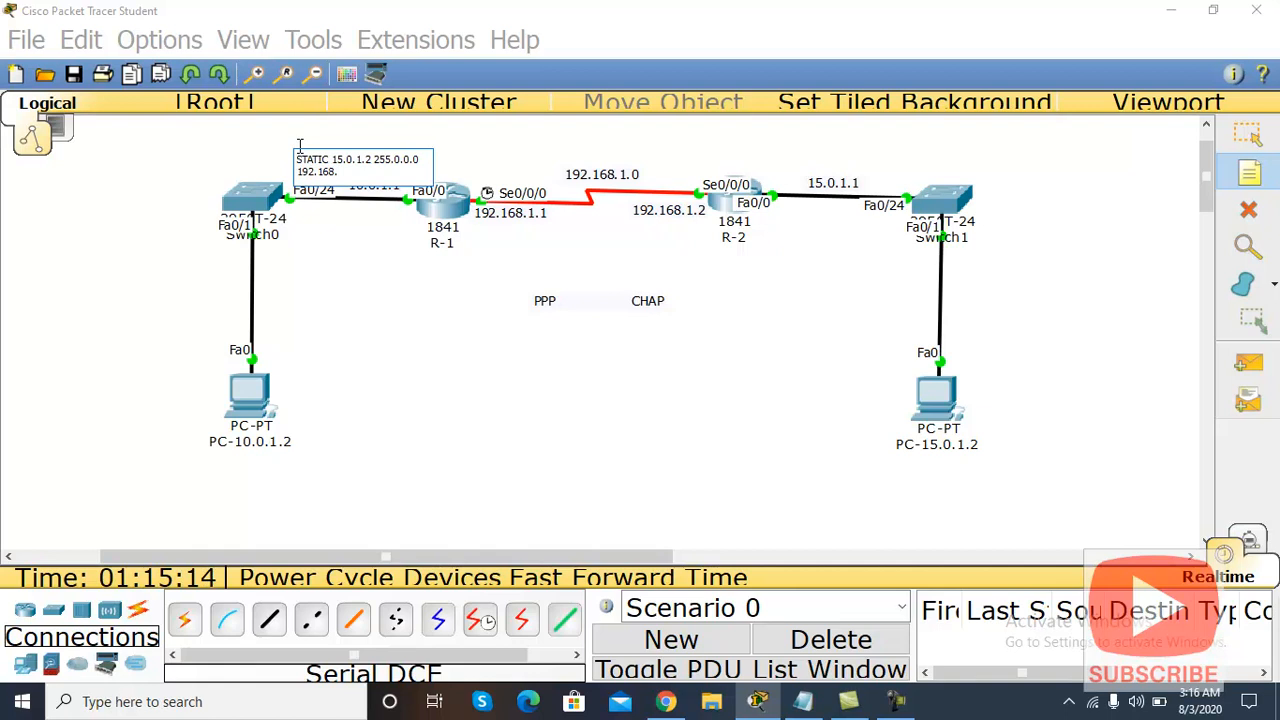
pyautogui.write('.2')
pyautogui.press('BackSpace')
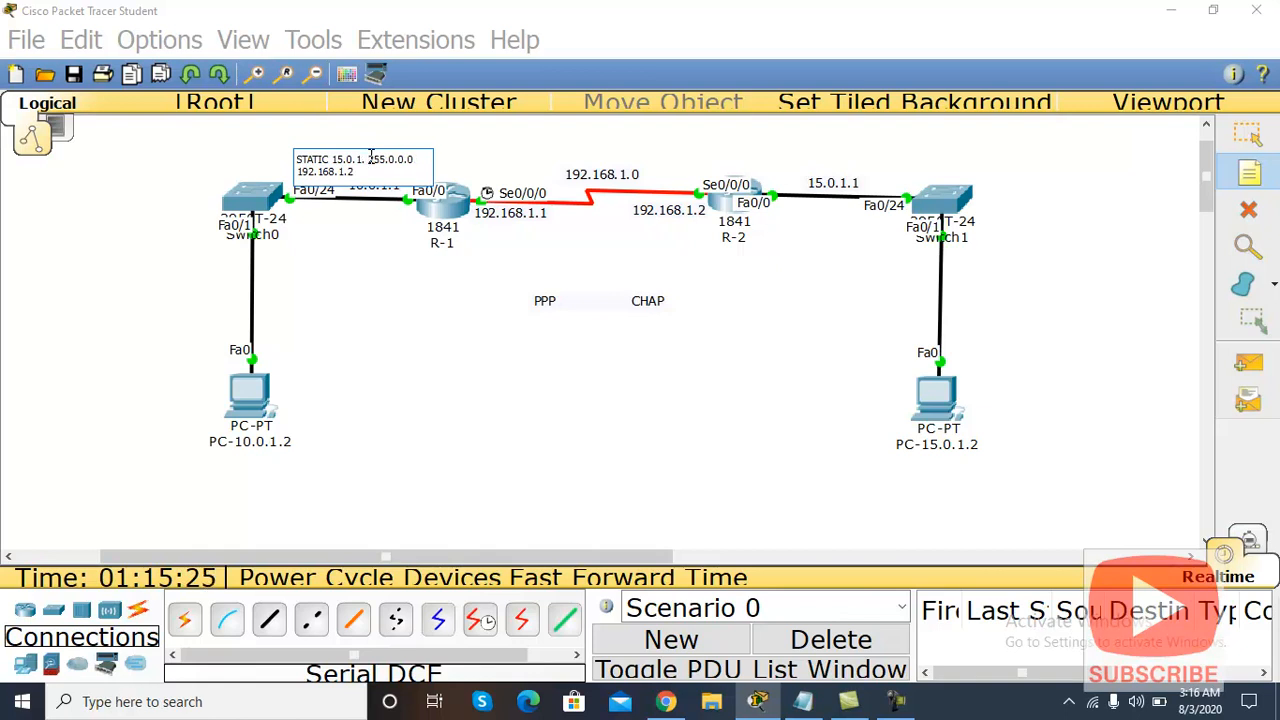
pyautogui.write('1')
pyautogui.press('Return')
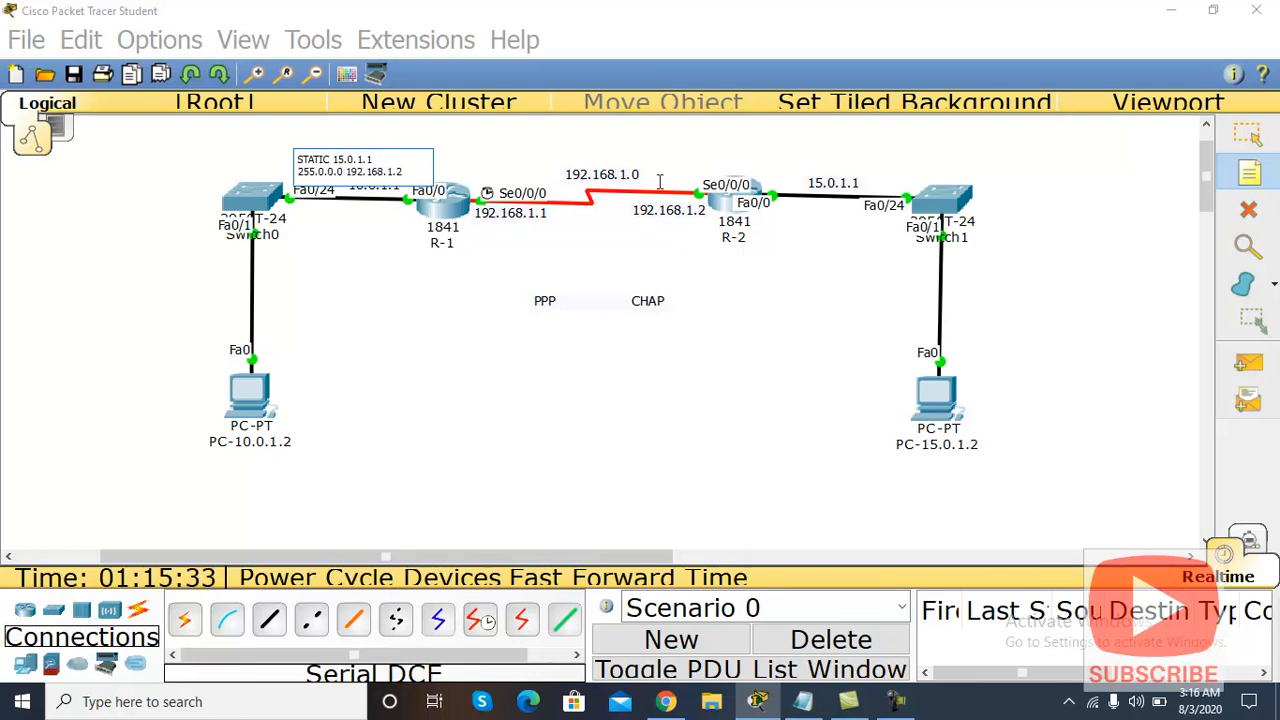
pyautogui.click(694, 143)
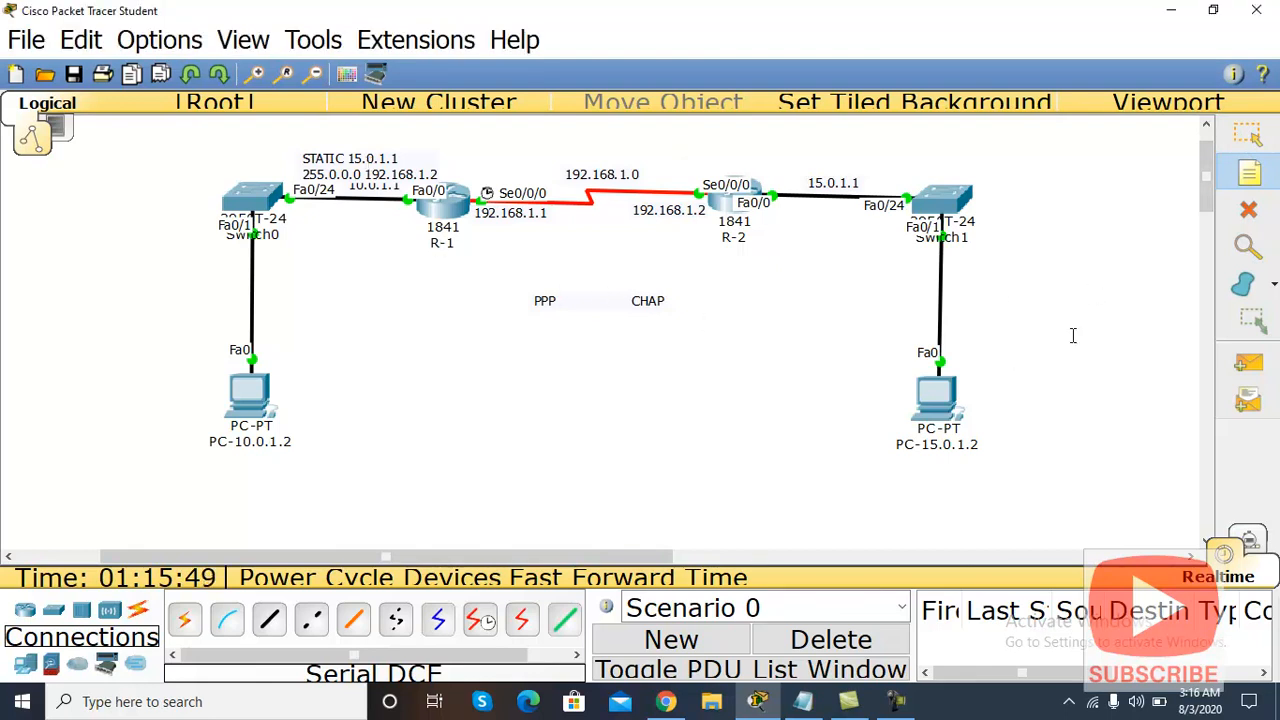
# Step: Move the STATIC note above the Switch0–R-1 link and select the R-2 side devices
pyautogui.click(1250, 136)
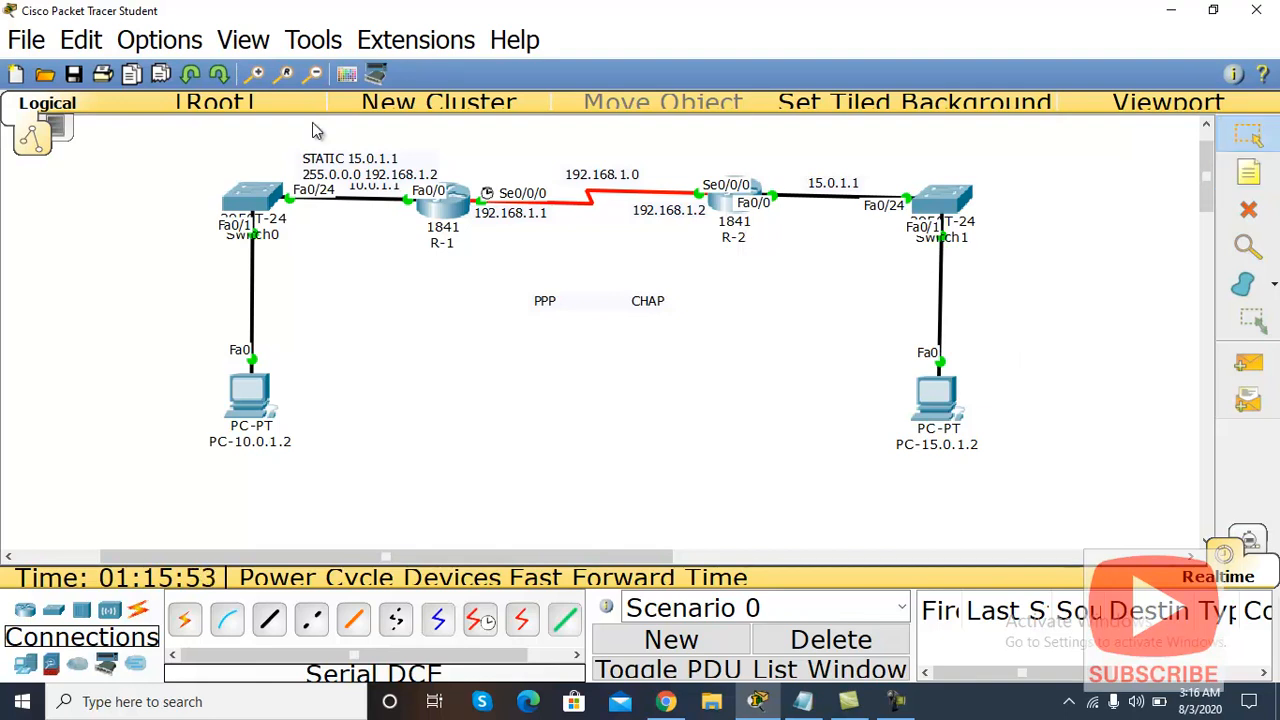
pyautogui.moveTo(350, 170); pyautogui.dragTo(319, 157)
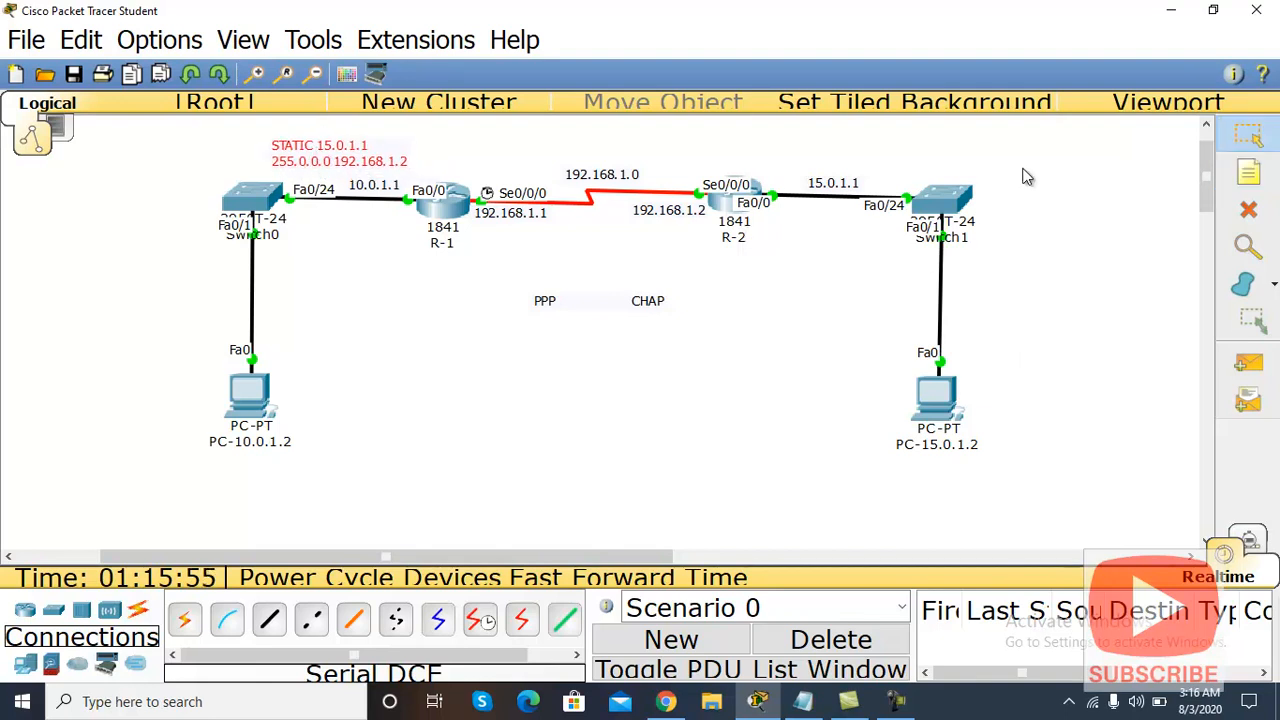
pyautogui.moveTo(679, 149); pyautogui.dragTo(1035, 458)
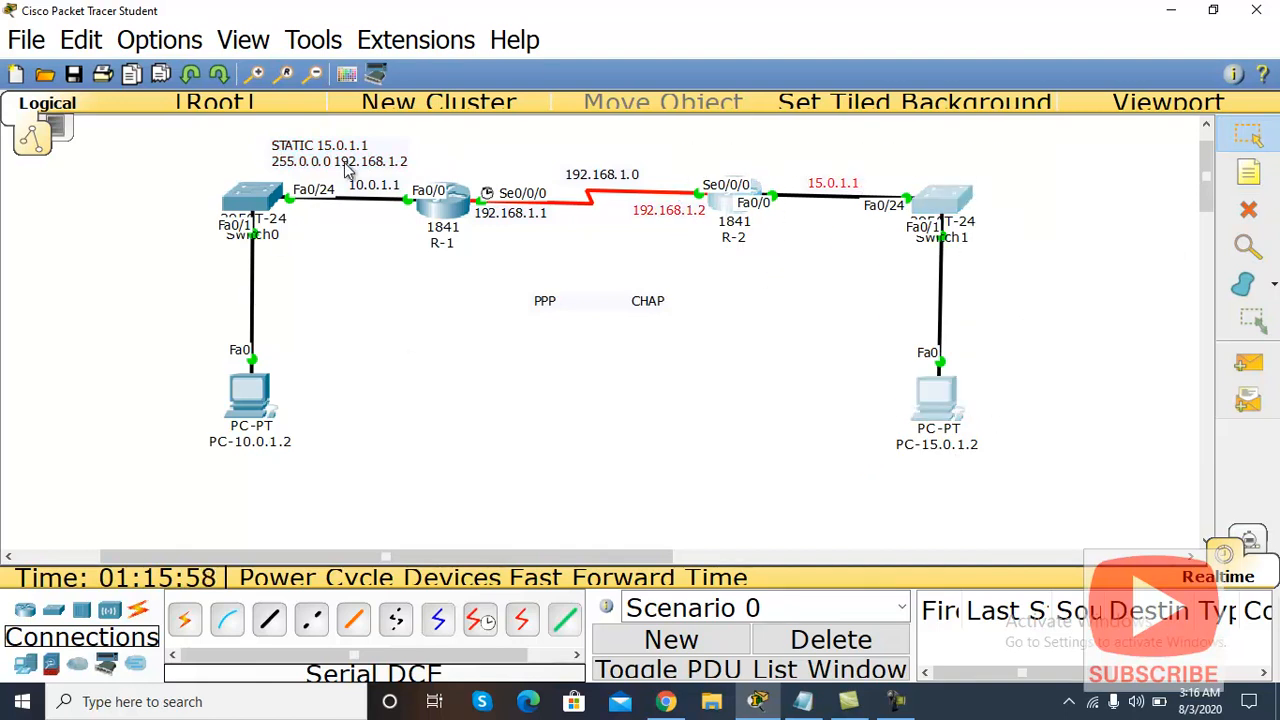
# Step: Add a note by the R-2–Switch1 link reading 'STATIC 15.0.1.1 / 255.0.0.0 192.168.1.1'
pyautogui.click(1248, 173)
pyautogui.click(830, 140)
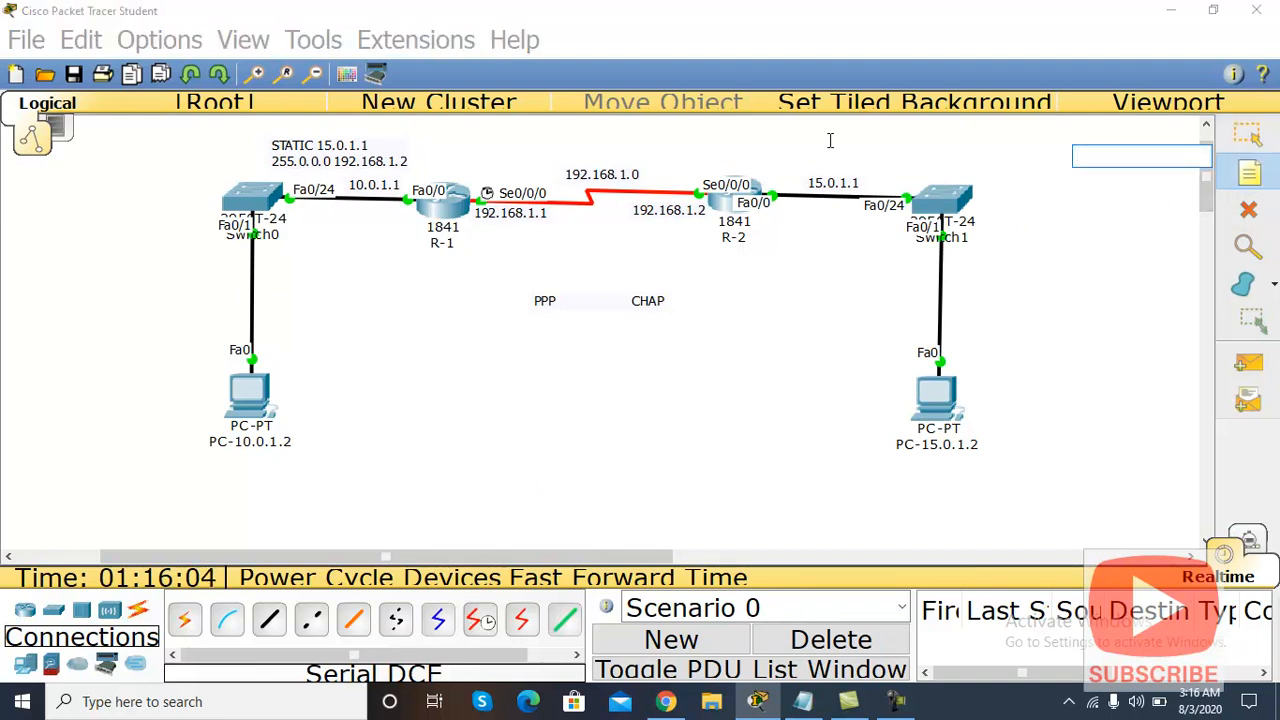
pyautogui.click(830, 141)
pyautogui.write('STA')
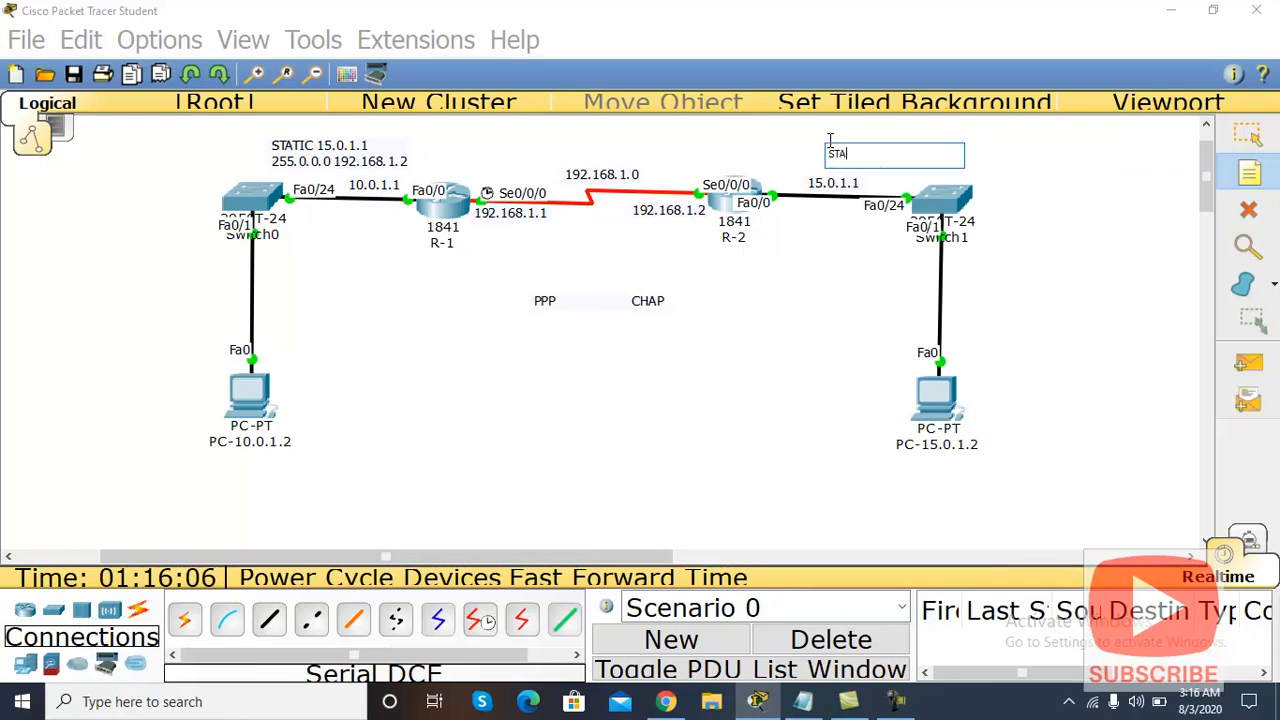
pyautogui.write('TIC 15.0.1.1 255.0.0.0 192.168.1.1')
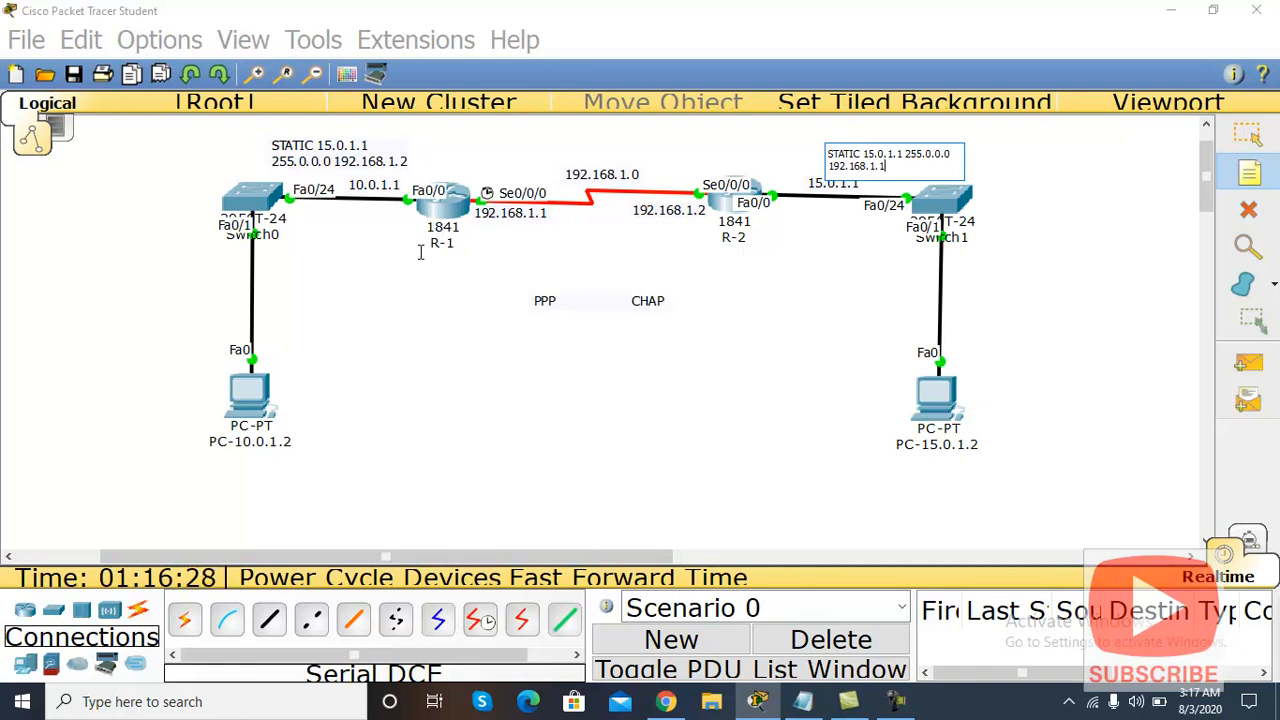
pyautogui.click(906, 153)
pyautogui.press('Return')
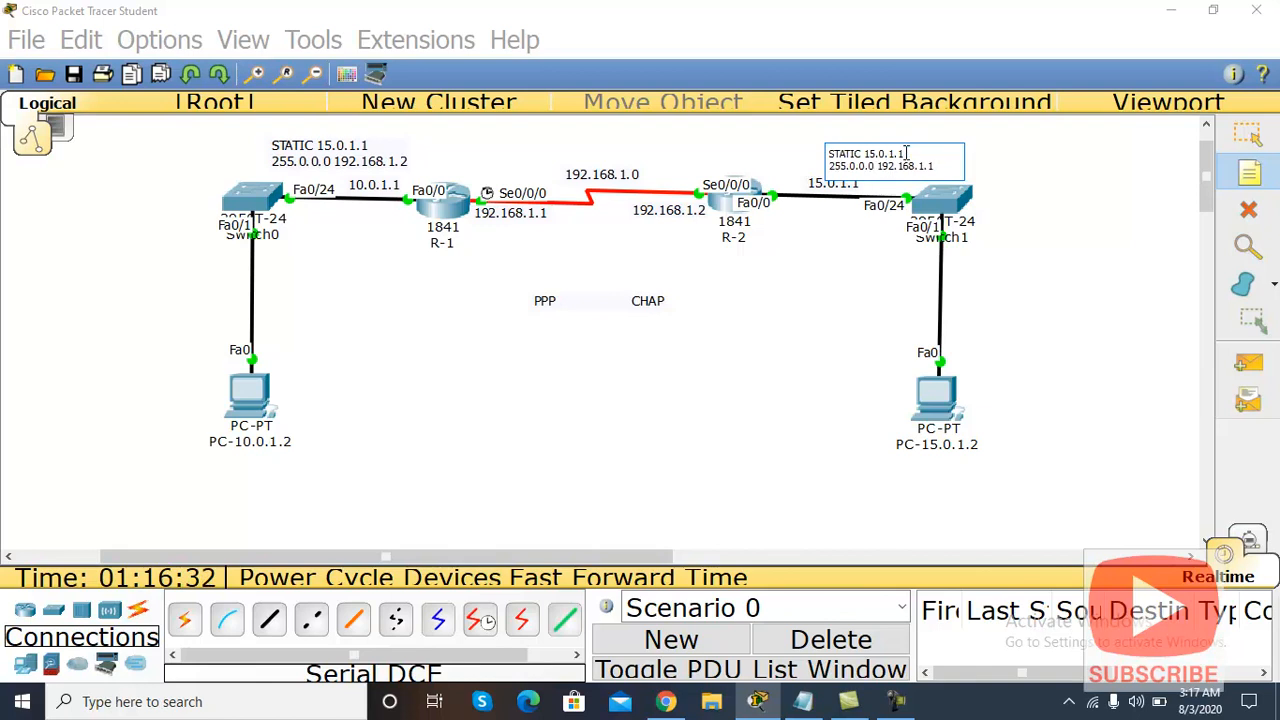
pyautogui.click(1248, 135)
# Step: Reposition both STATIC notes so each sits above its router, R-1 and R-2
pyautogui.moveTo(920, 165); pyautogui.dragTo(919, 149)
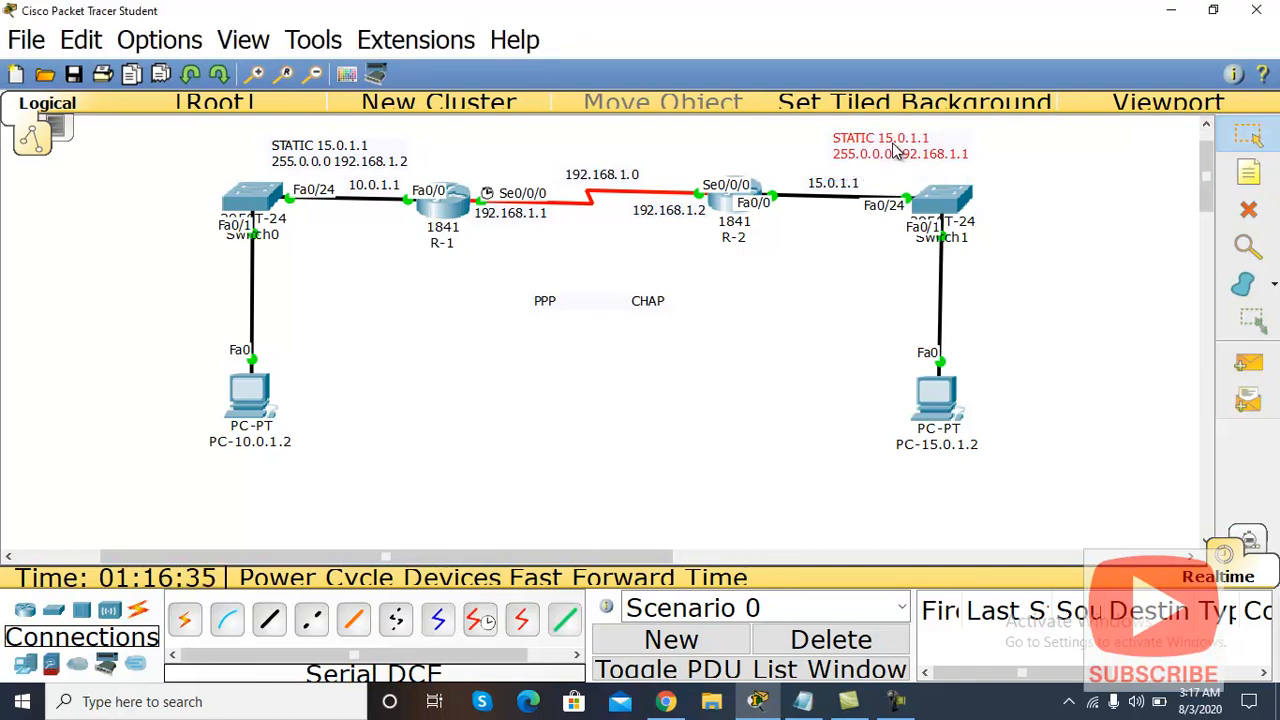
pyautogui.moveTo(340, 155); pyautogui.dragTo(419, 147)
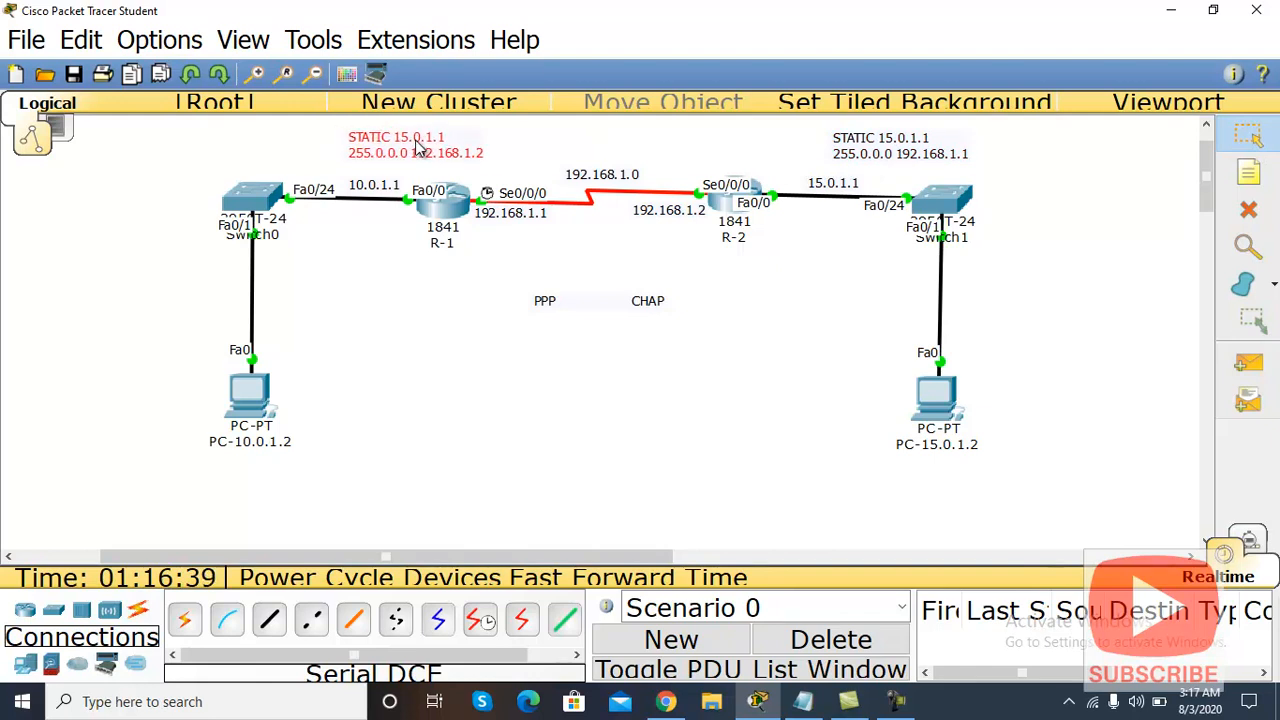
pyautogui.moveTo(930, 162); pyautogui.dragTo(814, 160)
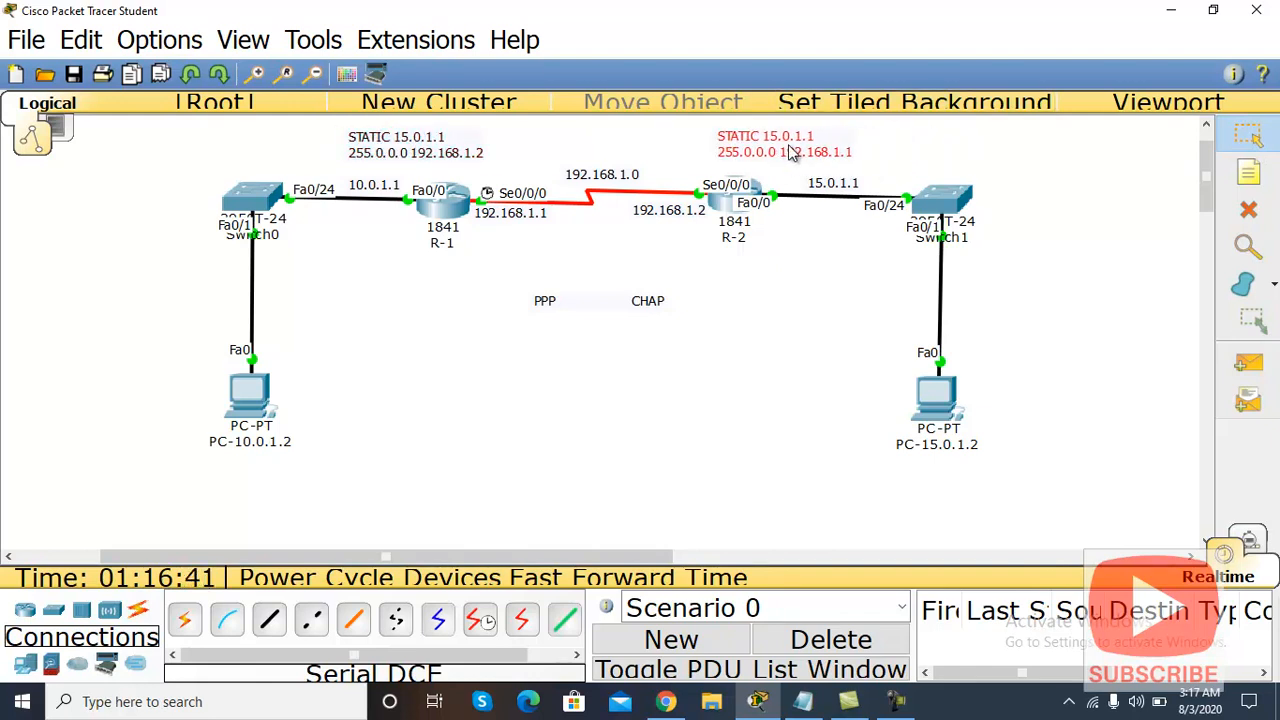
pyautogui.click(1065, 186)
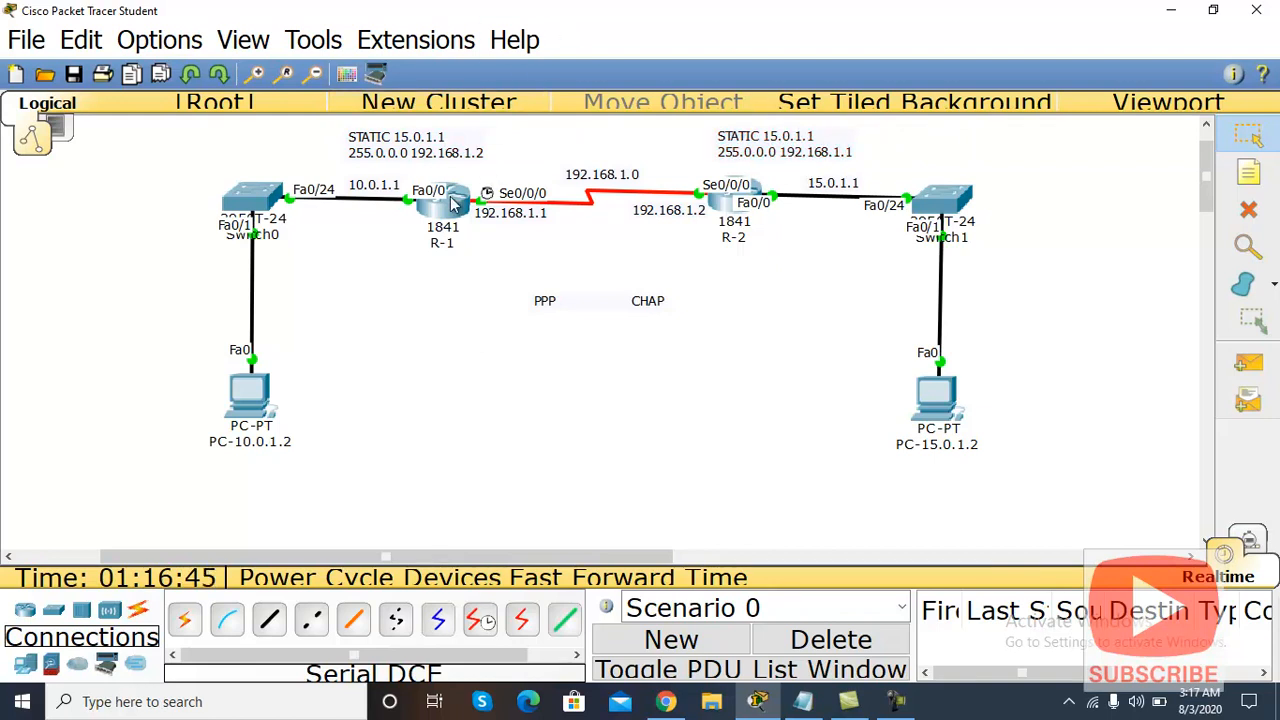
# Step: Open R-1's CLI full-screen and enter global configuration mode with EN and CONF T
pyautogui.click(452, 205)
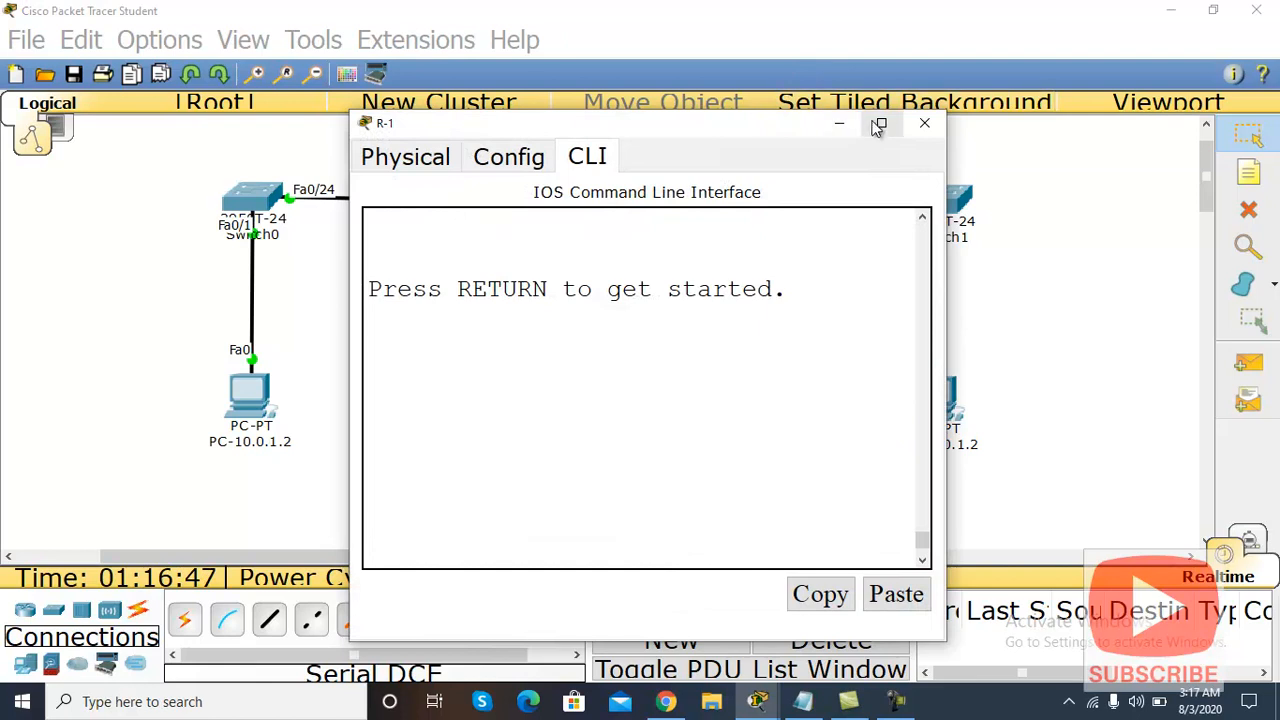
pyautogui.click(880, 123)
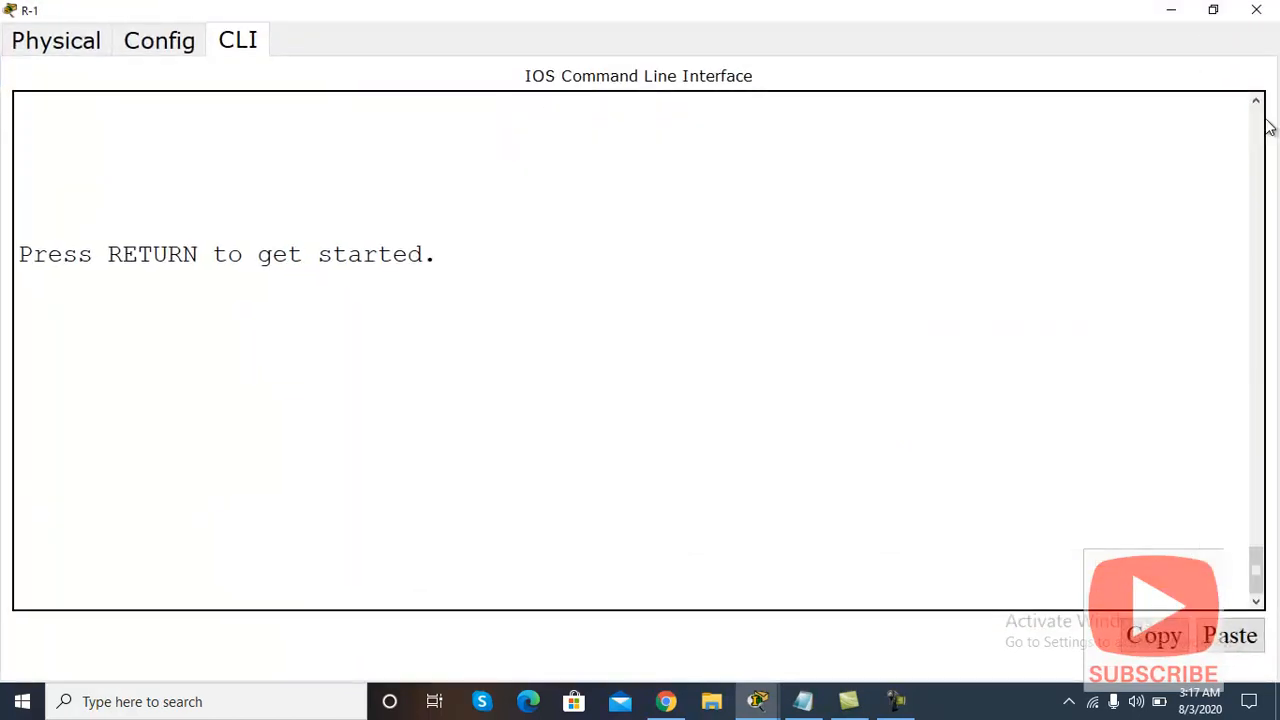
pyautogui.press('Return')
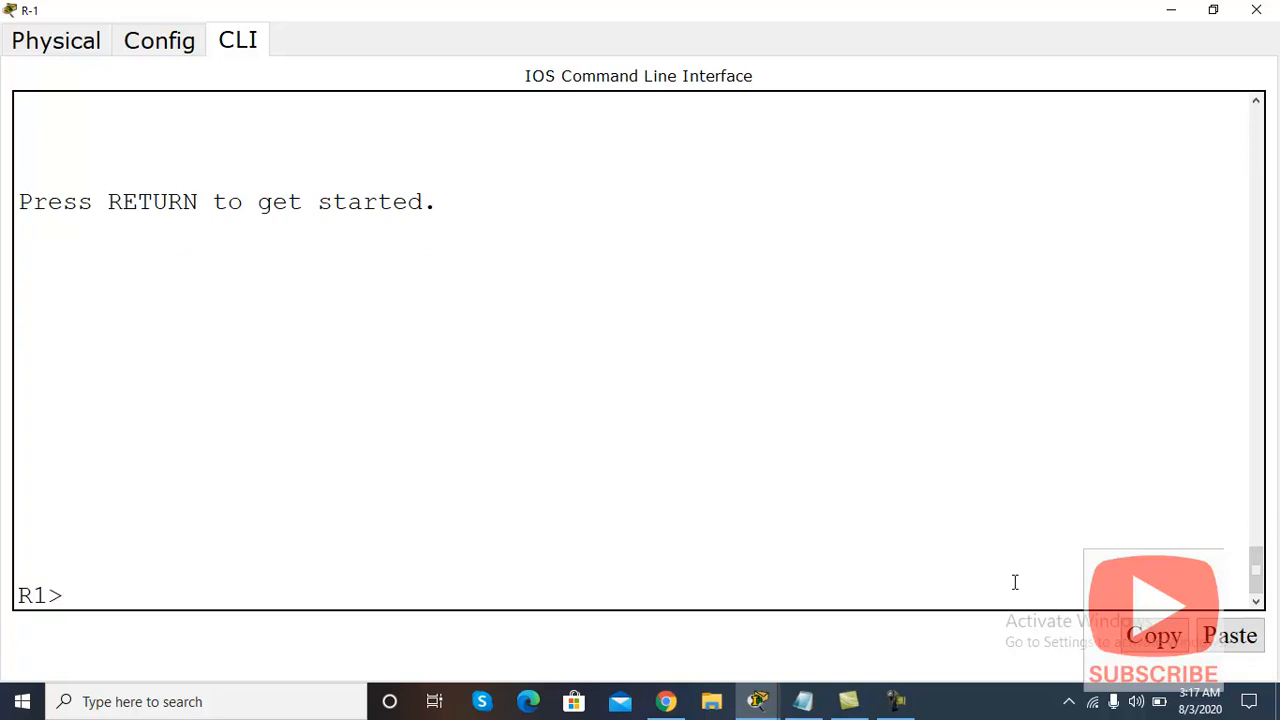
pyautogui.write('EN')
pyautogui.press('Return')
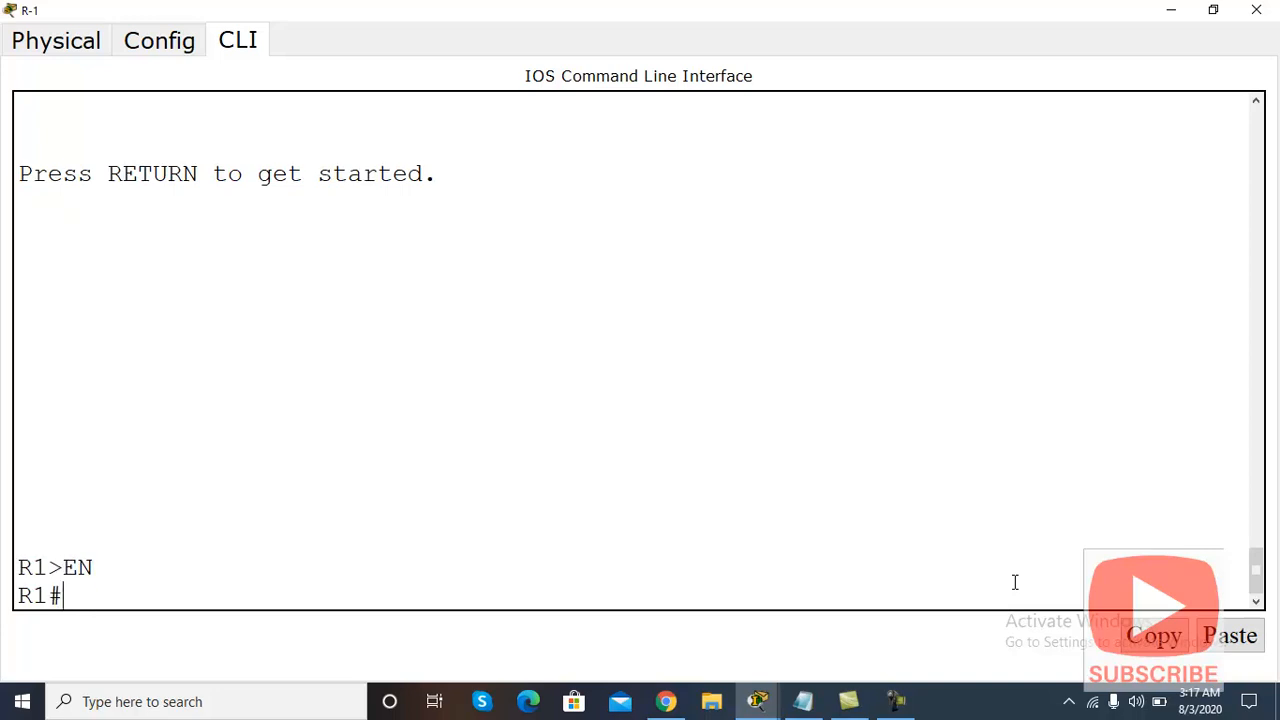
pyautogui.write('CONF T')
pyautogui.press('Return')
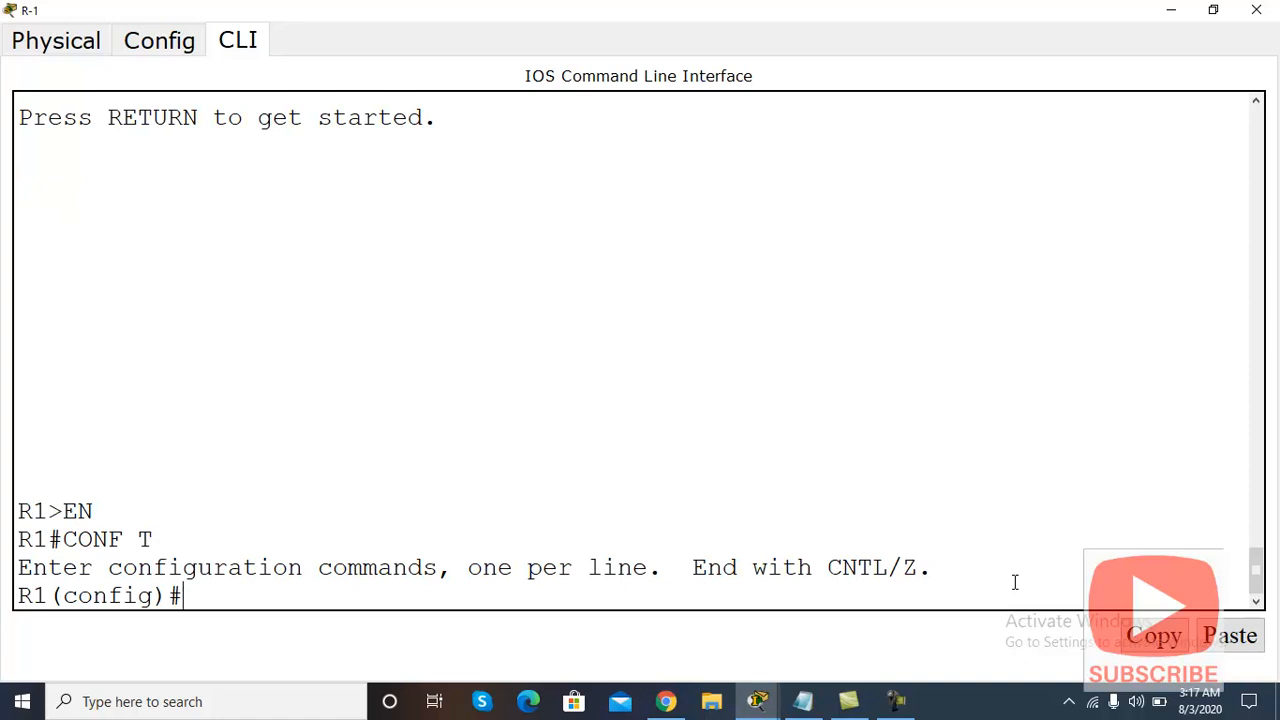
# Step: Create the local user R2 with a password on R-1
pyautogui.write('US')
pyautogui.press('Tab')
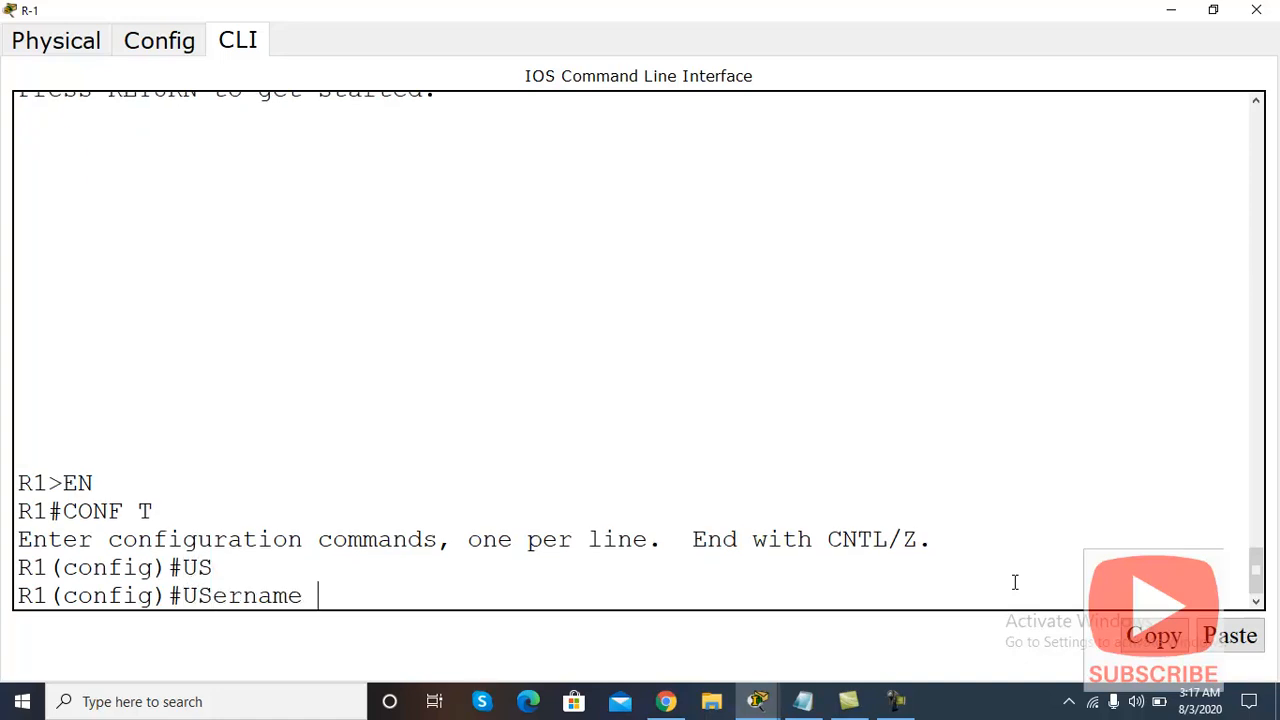
pyautogui.write('R2')
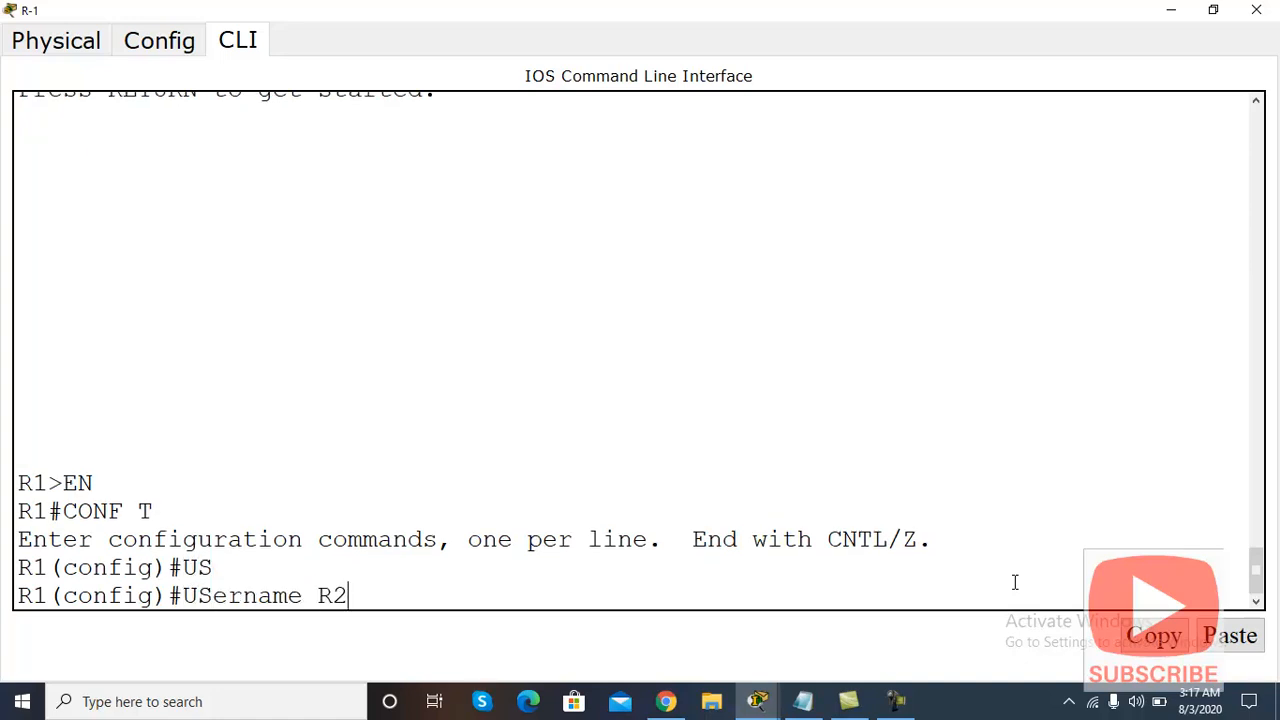
pyautogui.click(1171, 10)
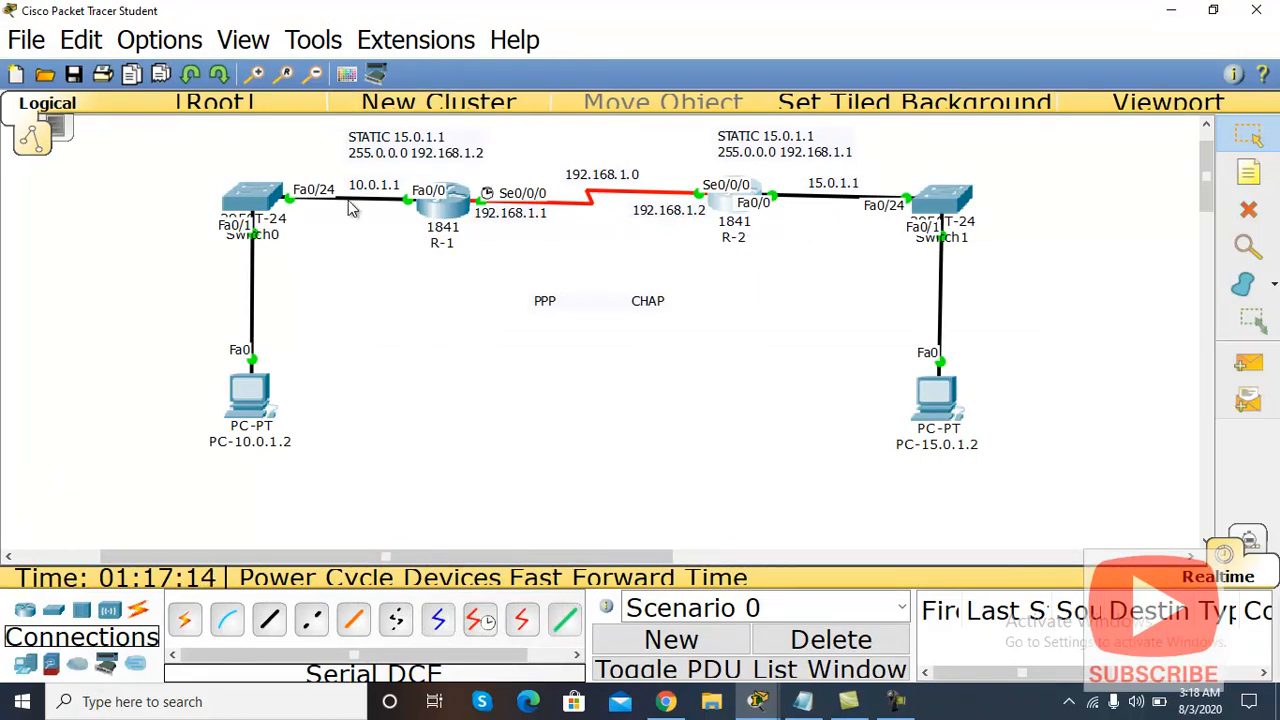
pyautogui.click(436, 202)
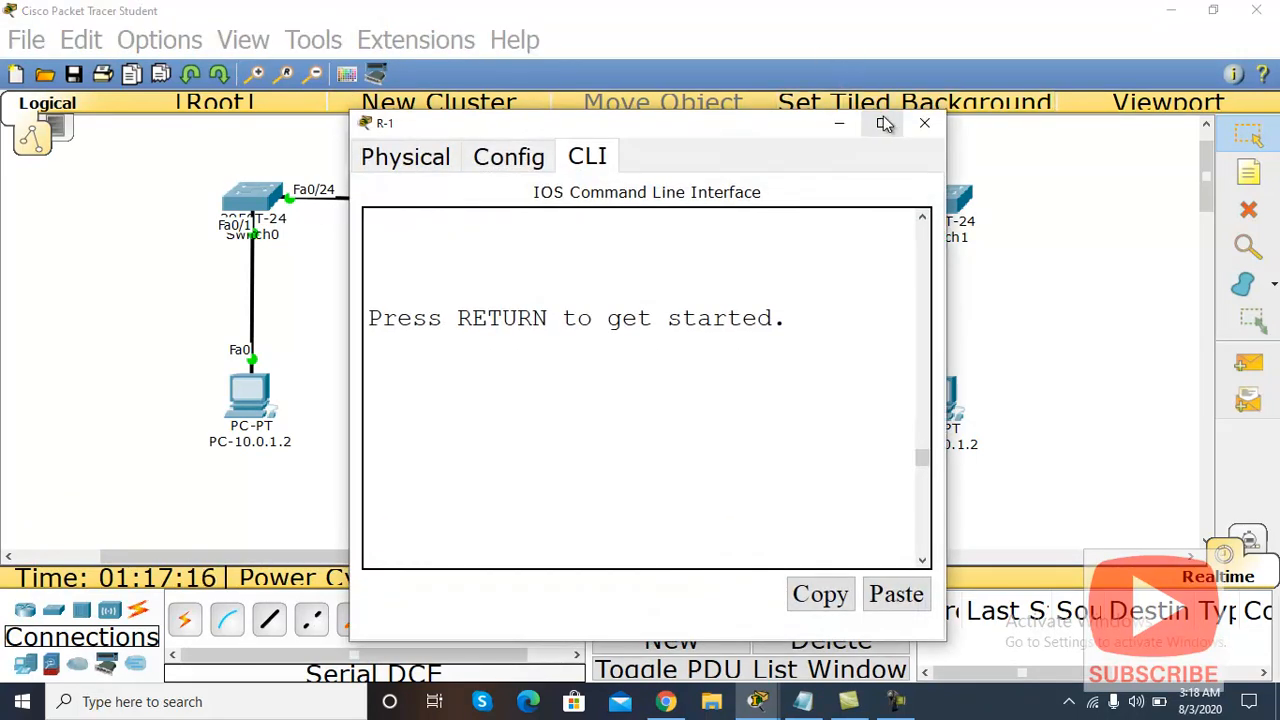
pyautogui.click(887, 124)
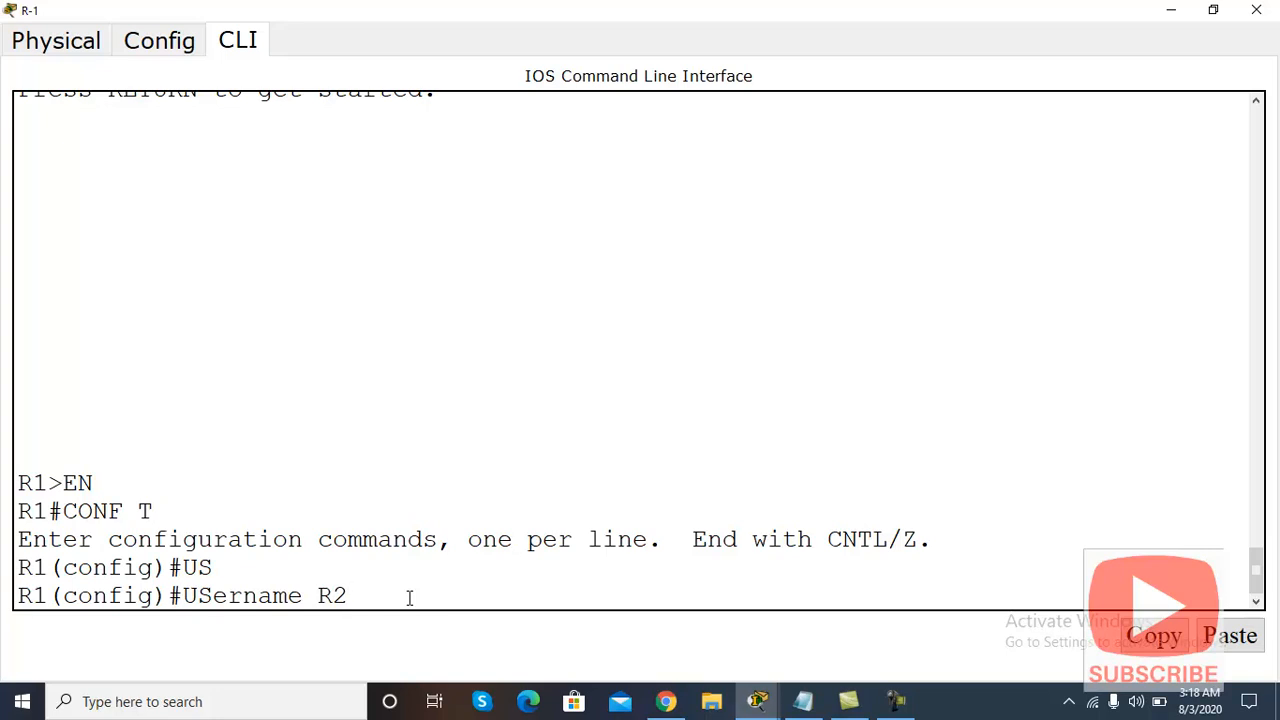
pyautogui.write('?')
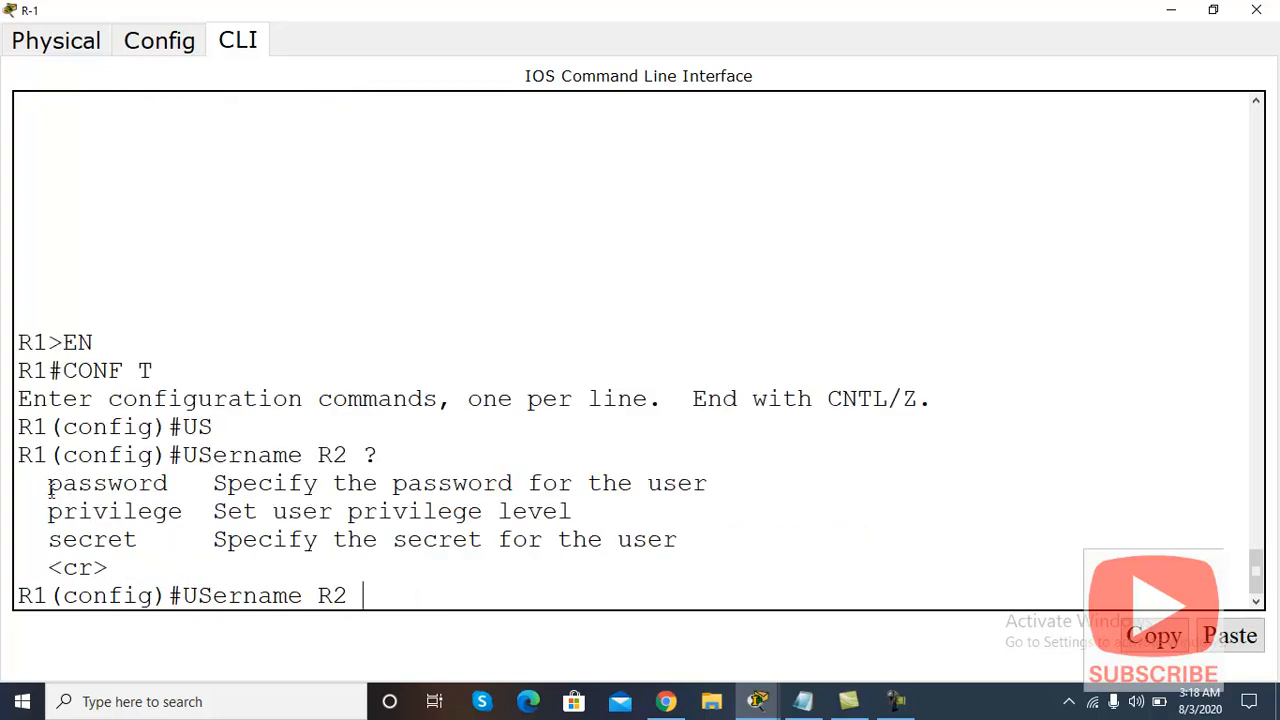
pyautogui.write('PAS')
pyautogui.press('Tab')
pyautogui.write('CISCO')
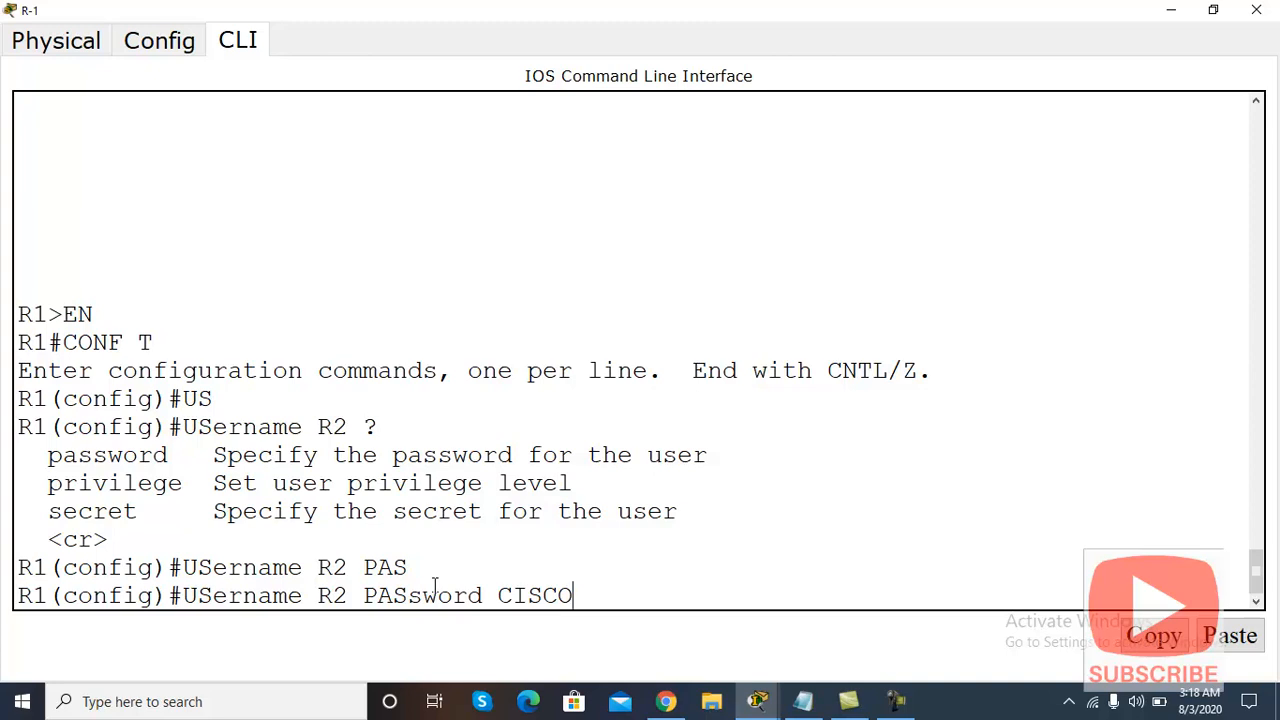
pyautogui.press('Return')
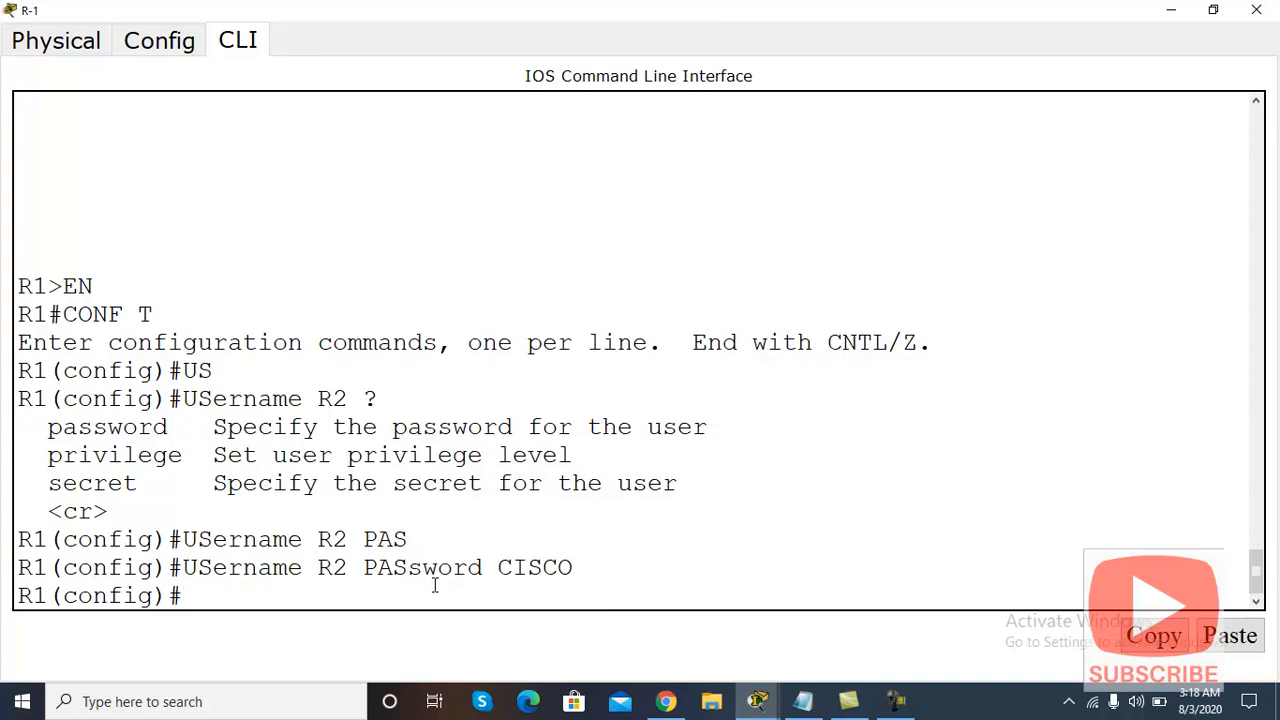
# Step: Configure R-1's interface Serial 0/0/0 with PPP encapsulation
pyautogui.write('INT')
pyautogui.press('Tab')
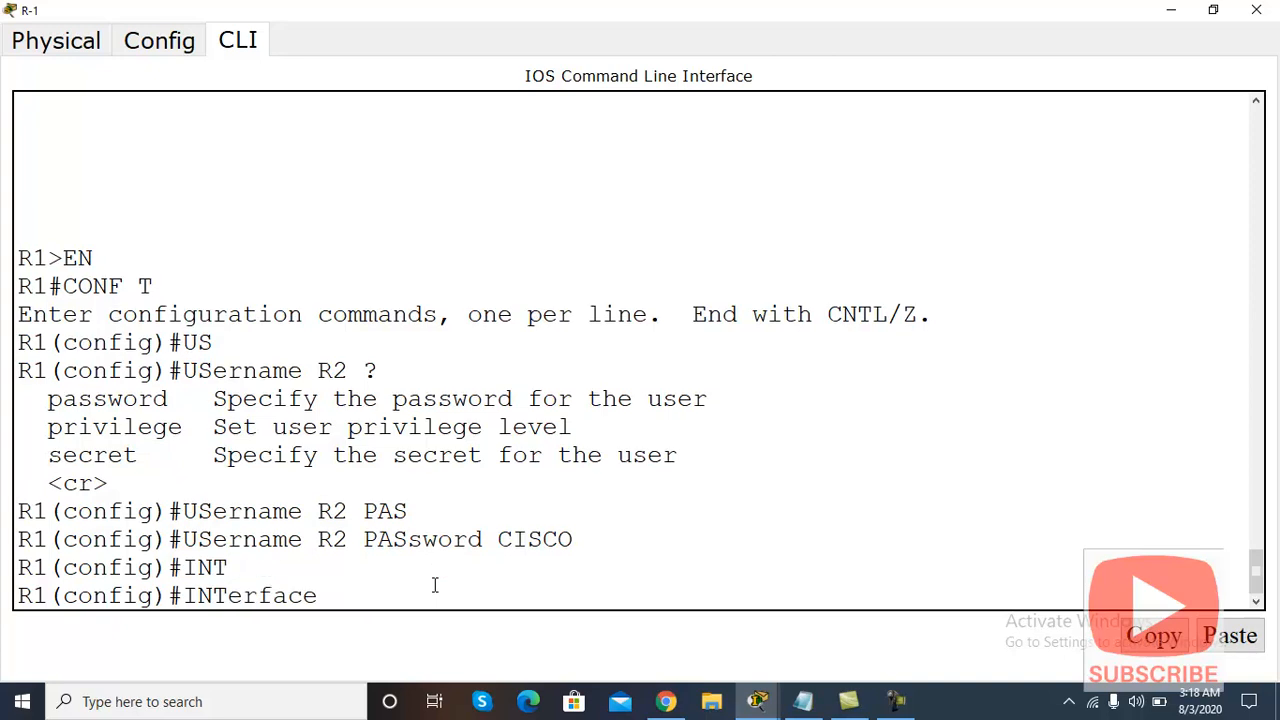
pyautogui.write('S')
pyautogui.press('Tab')
pyautogui.write('0/0/0')
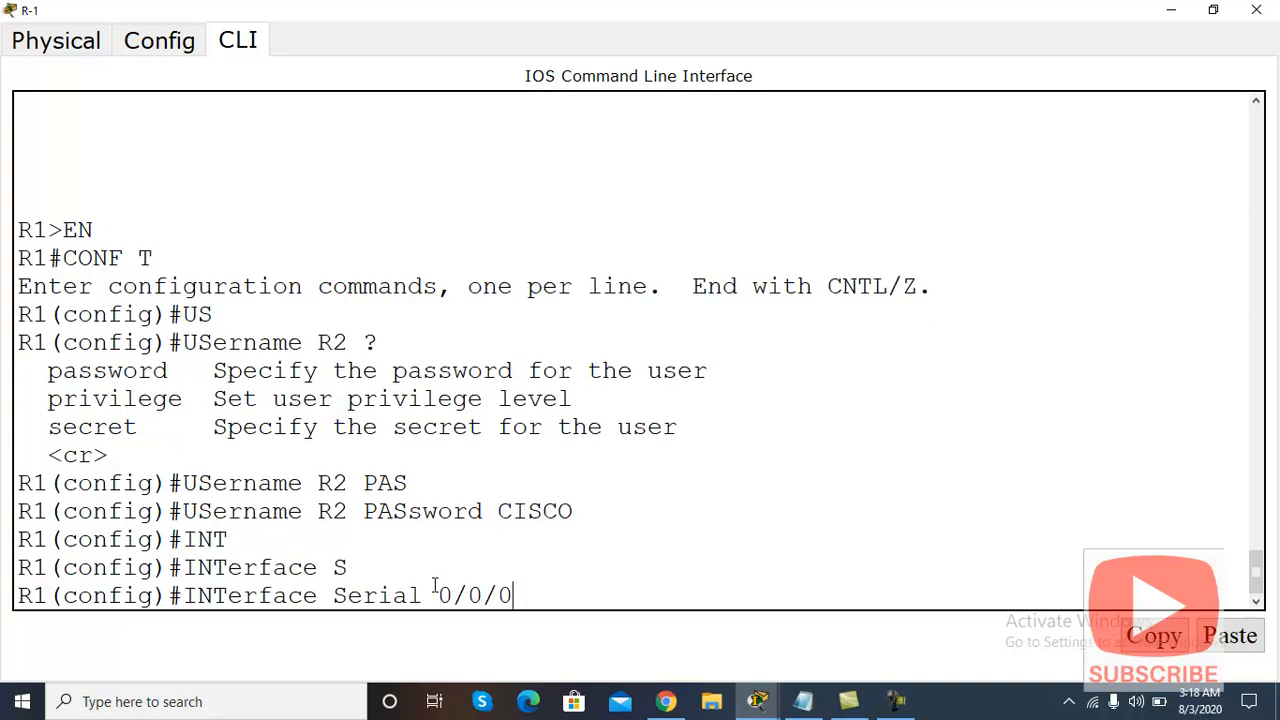
pyautogui.press('Return')
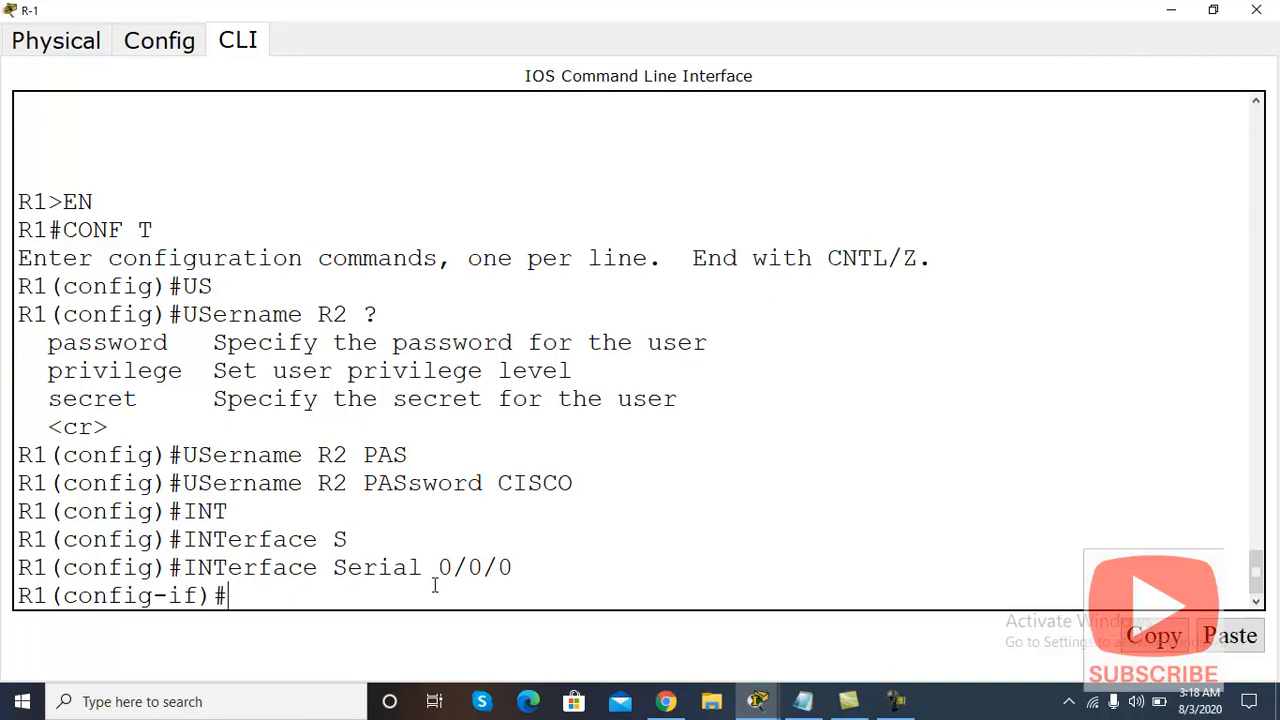
pyautogui.write('PPP ?')
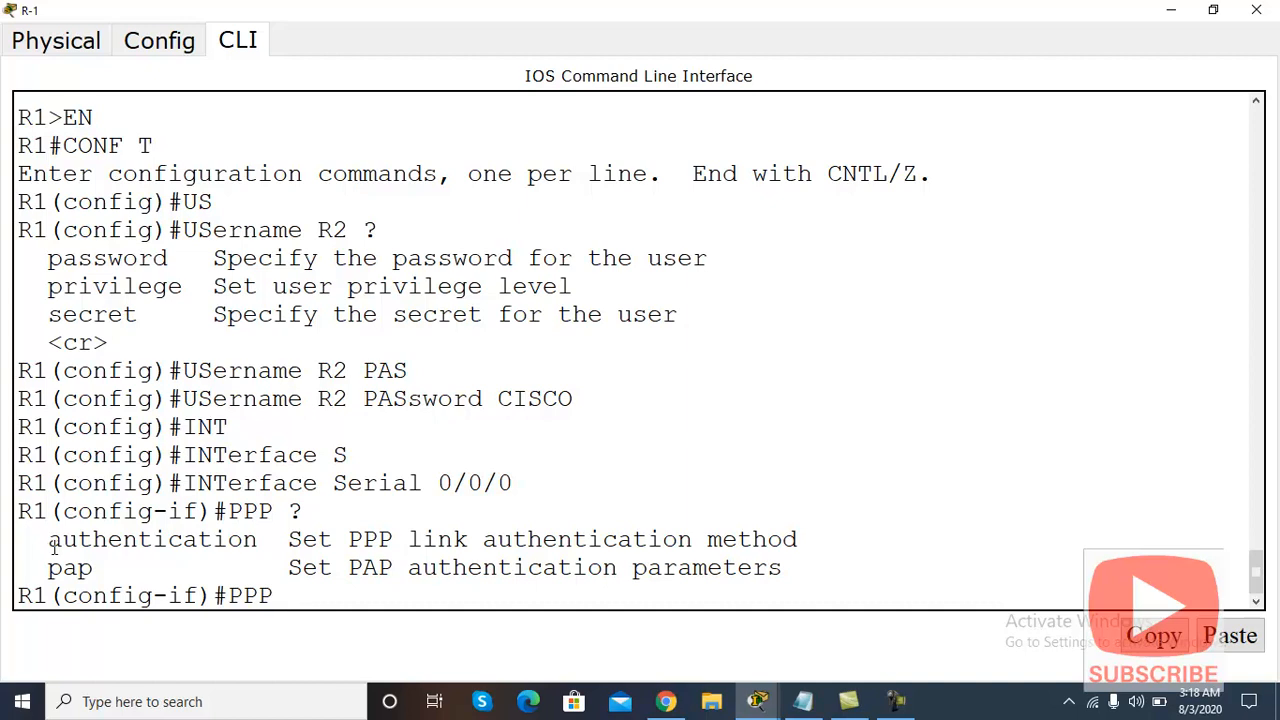
pyautogui.press('BackSpace')
pyautogui.press('BackSpace')
pyautogui.press('BackSpace')
pyautogui.press('BackSpace')
pyautogui.write('EN')
pyautogui.press('Tab')
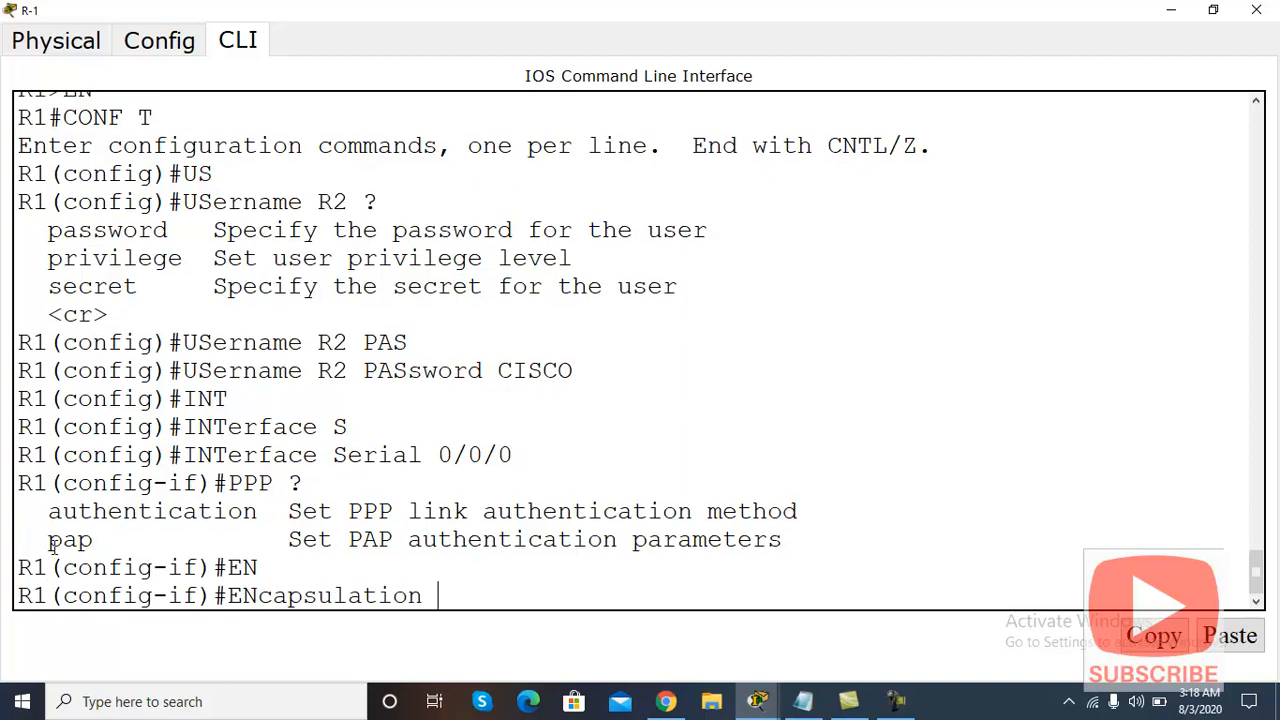
pyautogui.write('?')
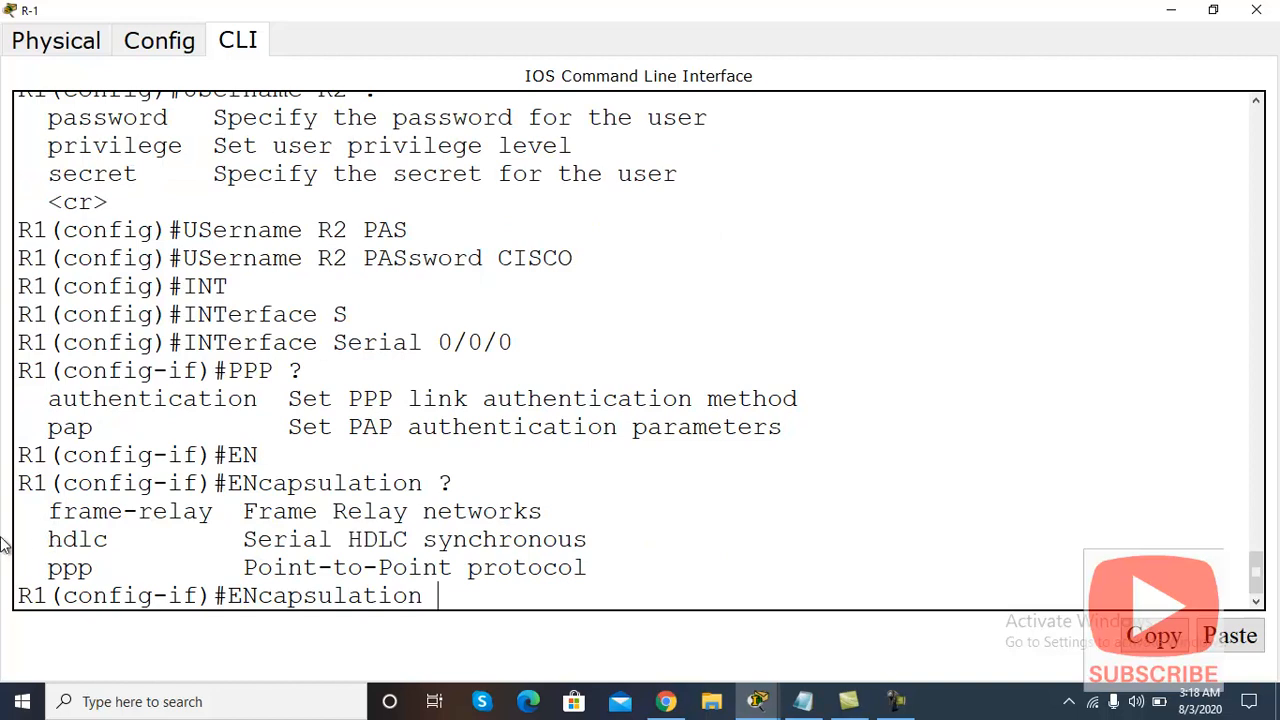
pyautogui.write('PPP')
pyautogui.press('Return')
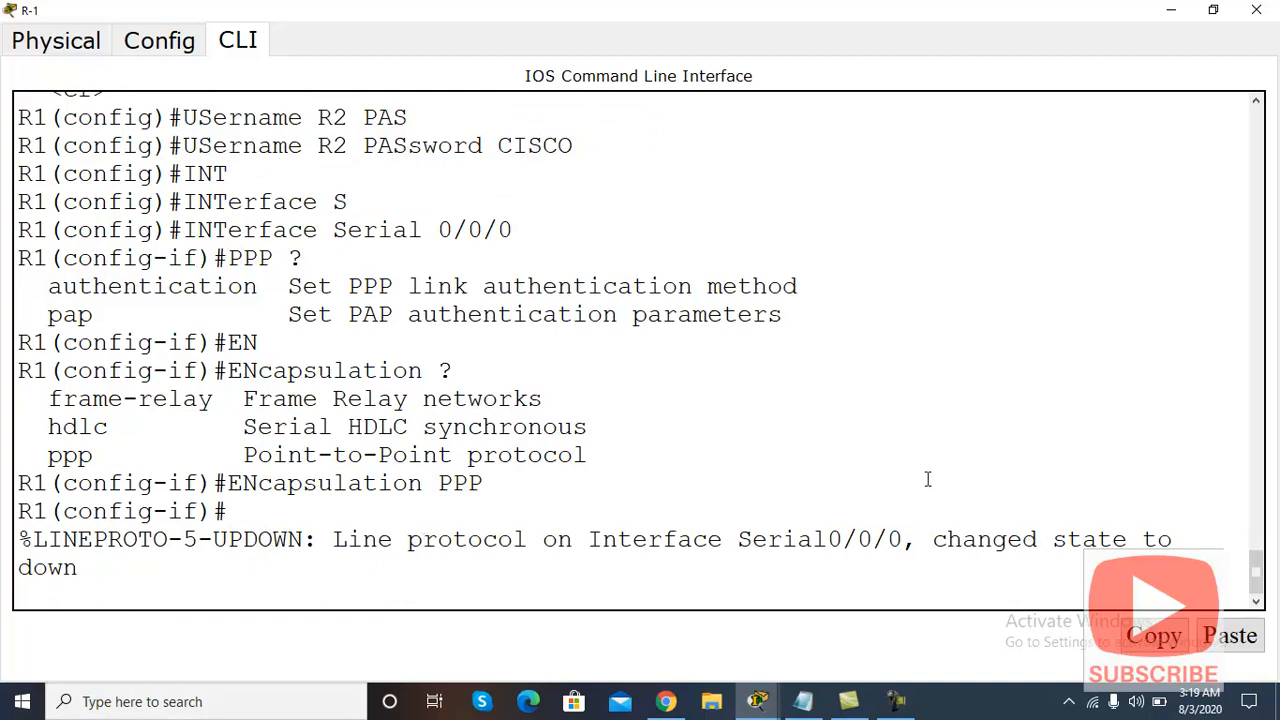
# Step: Check the topology, then reopen R-1's CLI full-screen at the interface prompt
pyautogui.click(1169, 12)
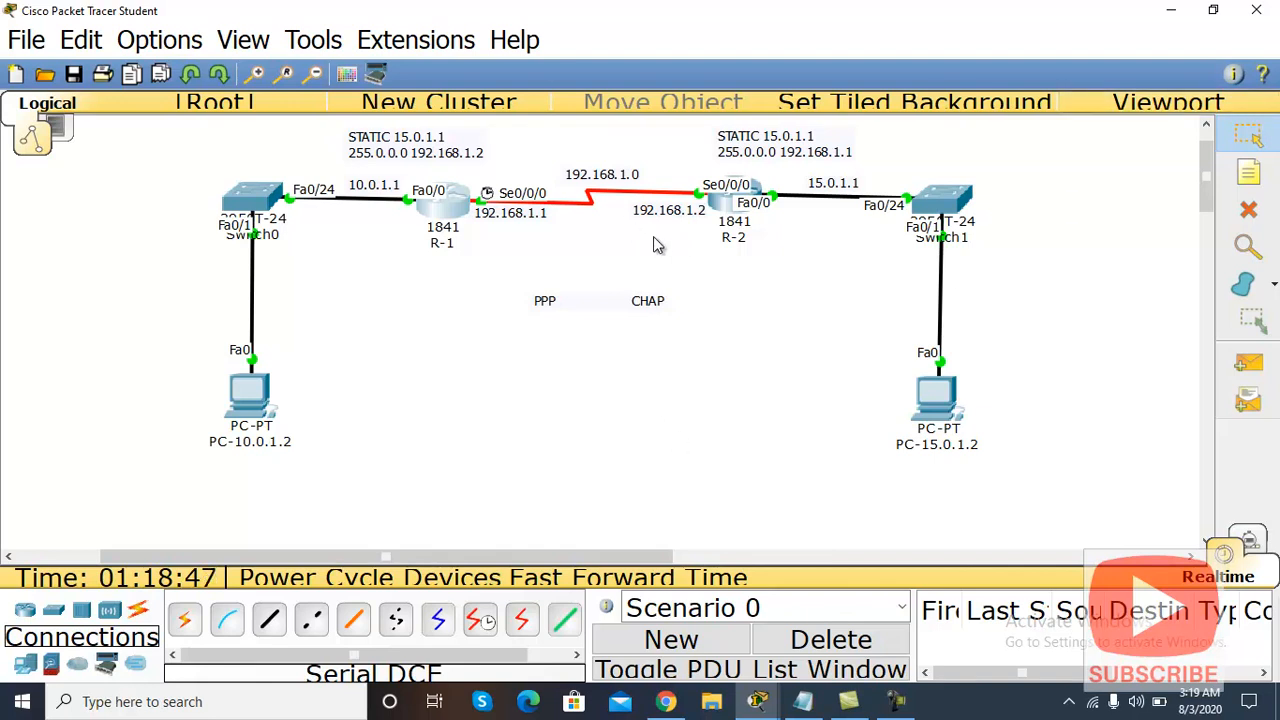
pyautogui.click(441, 216)
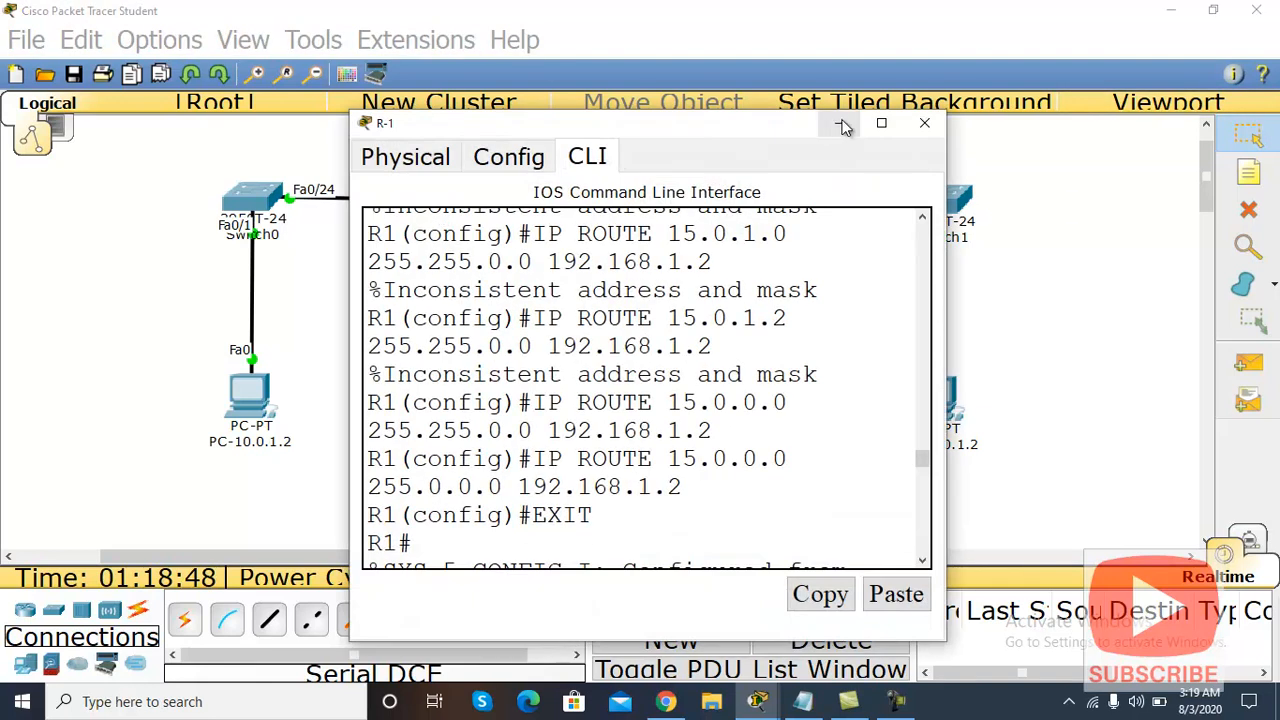
pyautogui.click(879, 125)
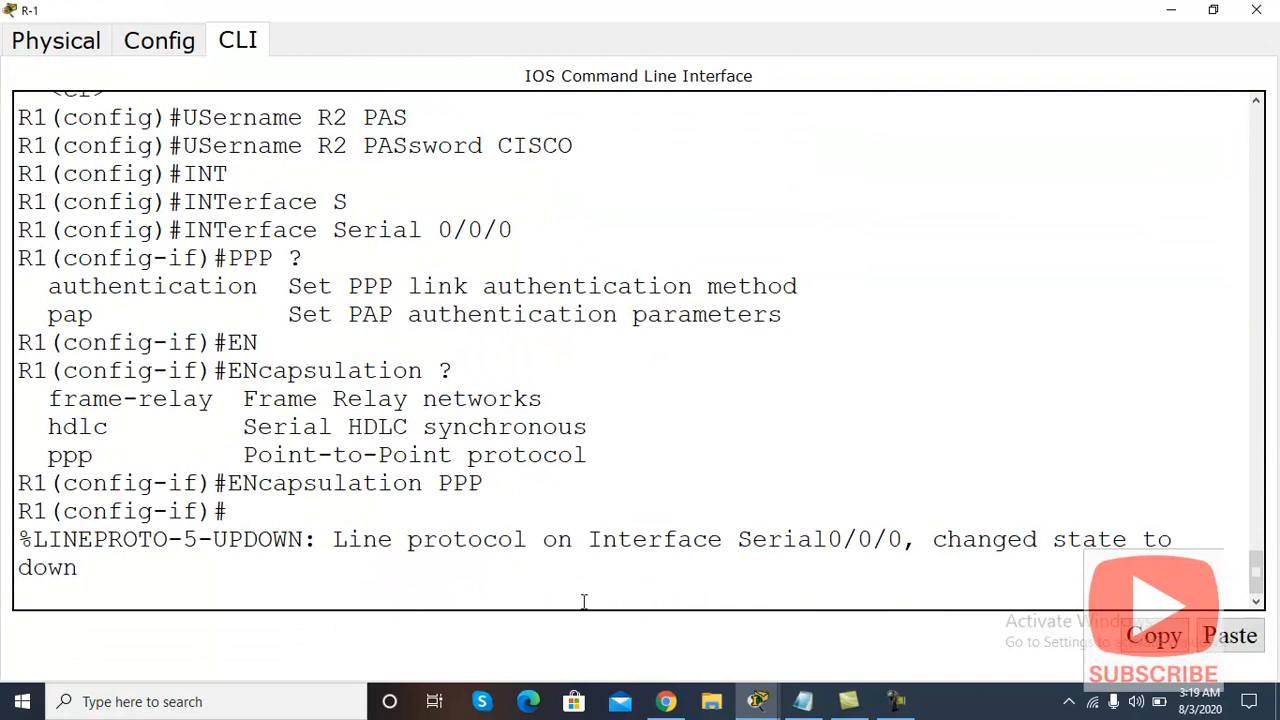
pyautogui.press('Return')
pyautogui.press('Return')
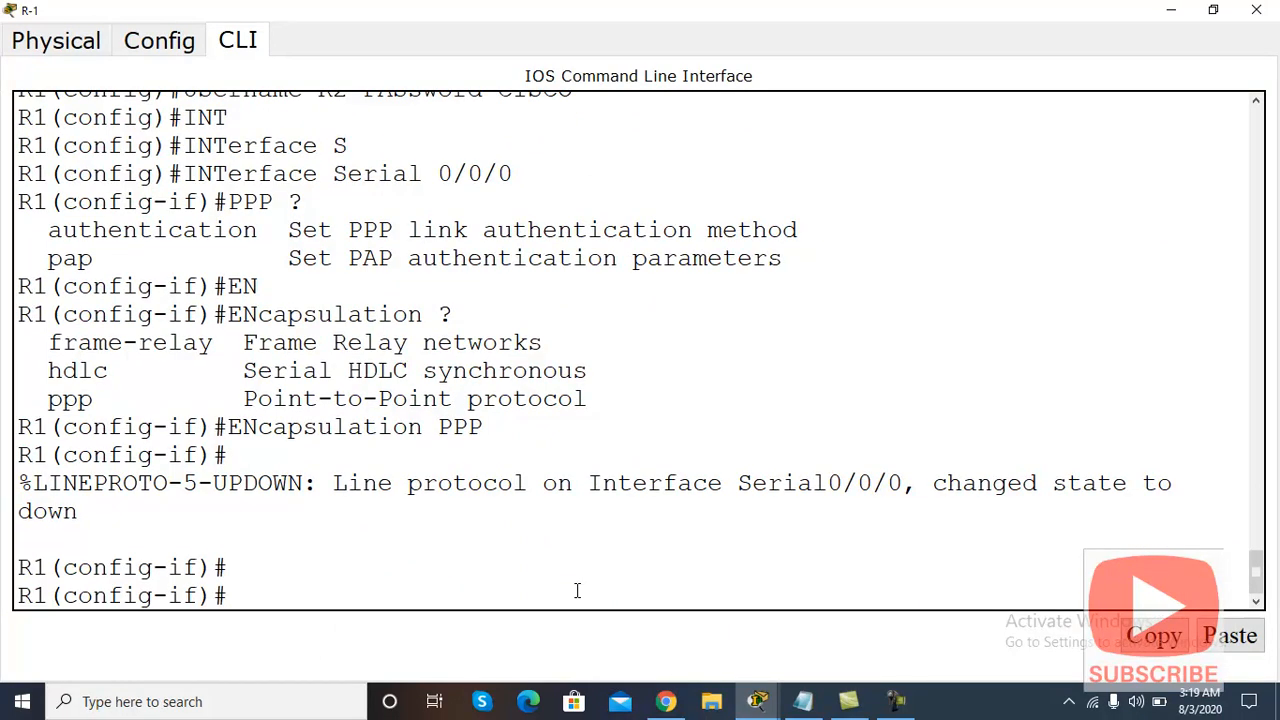
pyautogui.write('PPP AU')
# Step: Apply 'ppp authentication chap' to R-1's Serial 0/0/0
pyautogui.press('Tab')
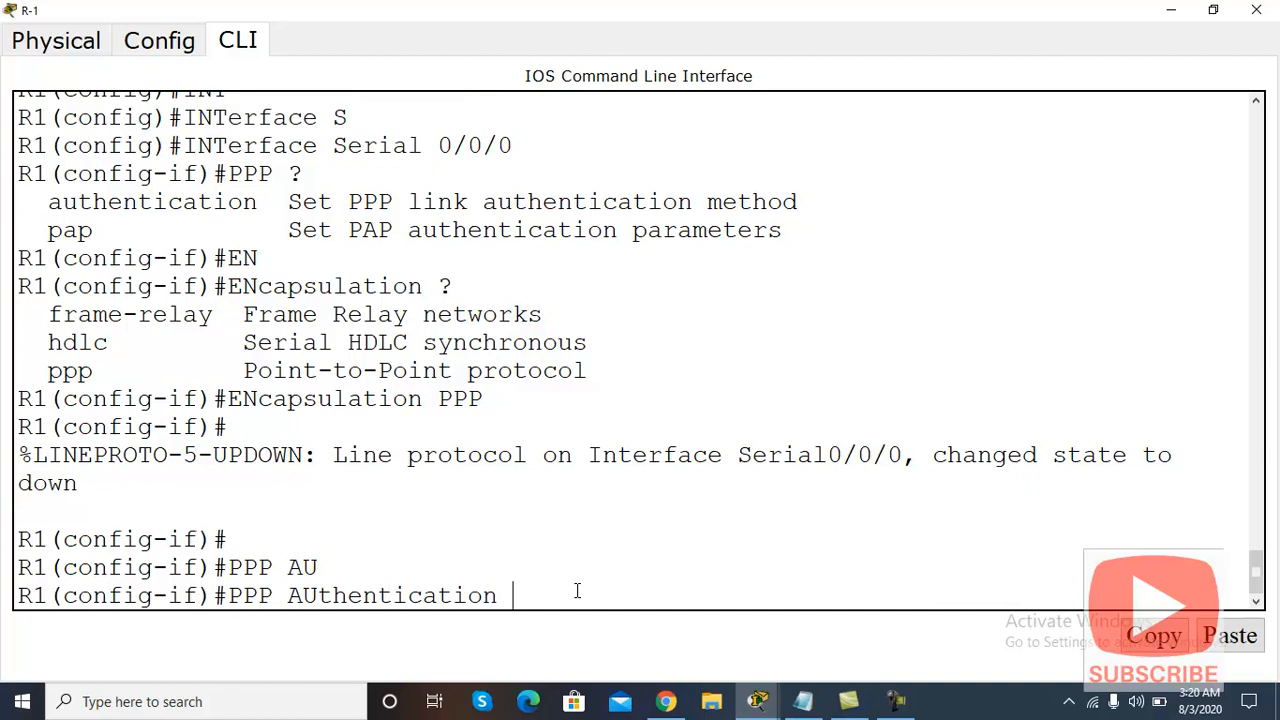
pyautogui.write('C')
pyautogui.press('Tab')
pyautogui.press('Return')
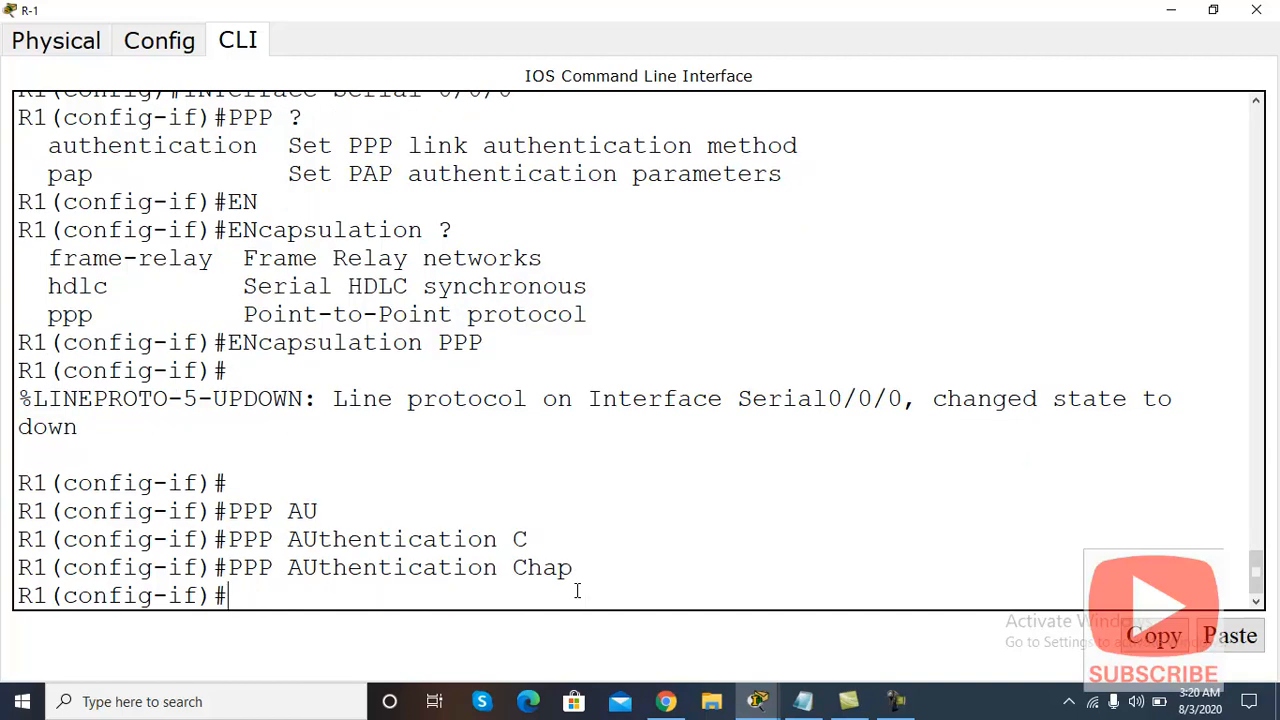
# Step: Exit twice back to privileged EXEC mode and begin typing a copy command
pyautogui.write('EXIT')
pyautogui.press('Return')
pyautogui.press('Return')
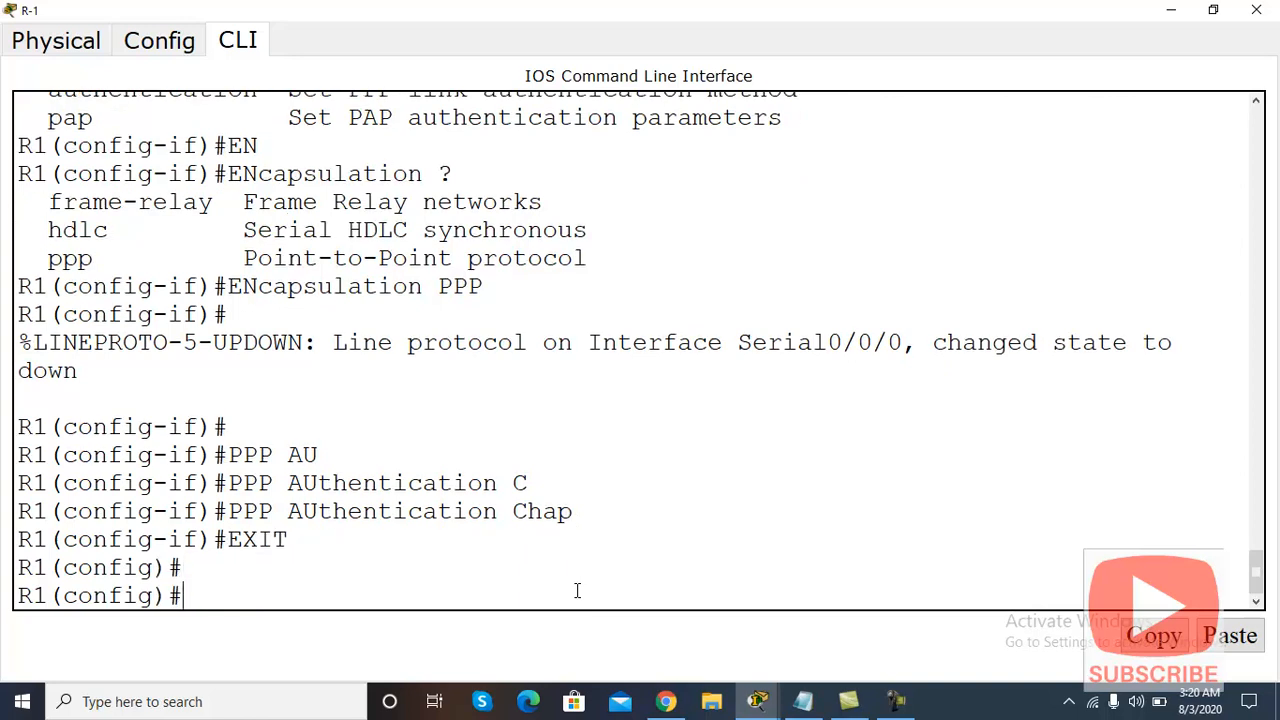
pyautogui.write('EXIT')
pyautogui.press('Return')
pyautogui.press('Return')
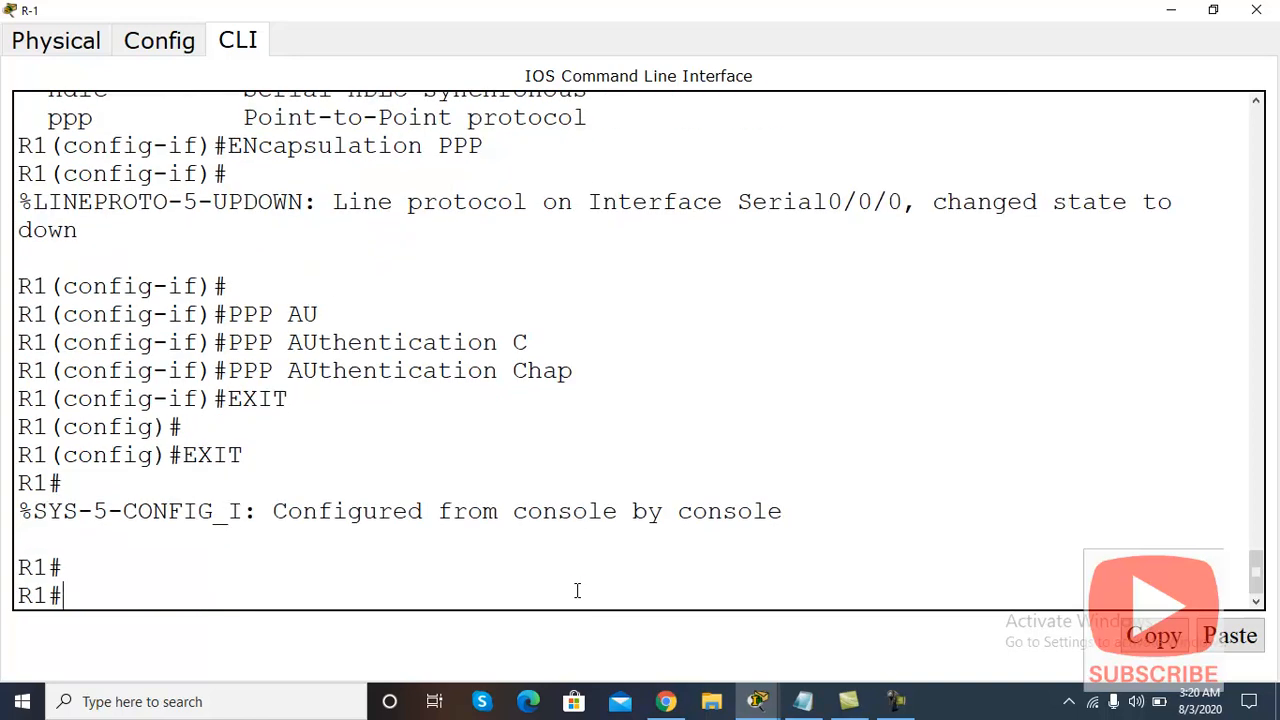
pyautogui.write('COPY RU')
# Step: Attempt 'copy running-config' and 'copy startup-config' commands on R-1
pyautogui.press('Tab')
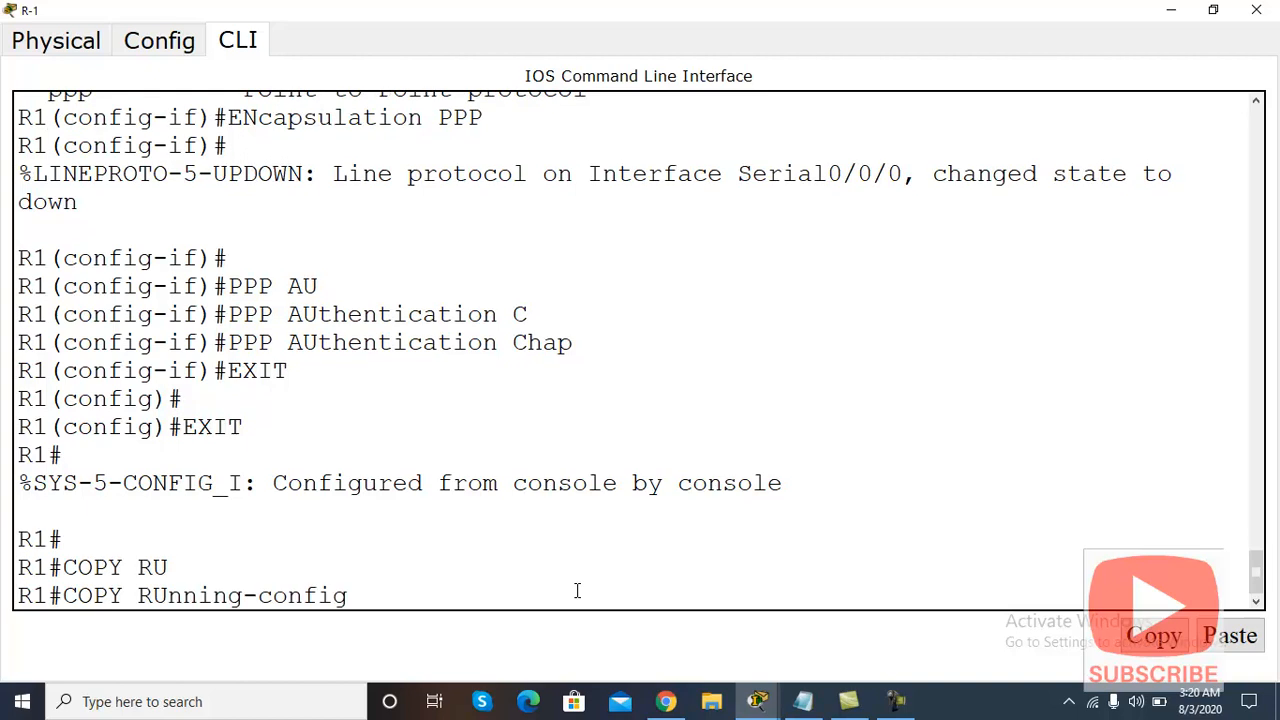
pyautogui.press('Return')
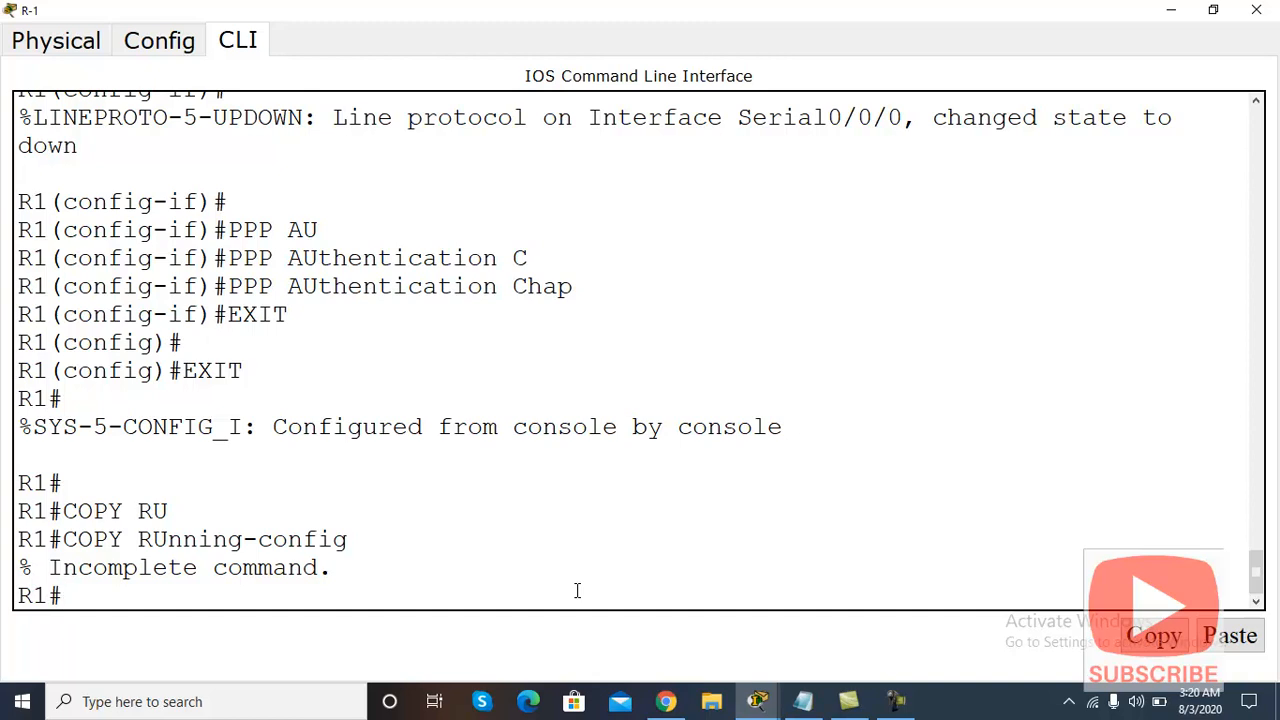
pyautogui.press('Up')
pyautogui.press('BackSpace')
pyautogui.press('BackSpace')
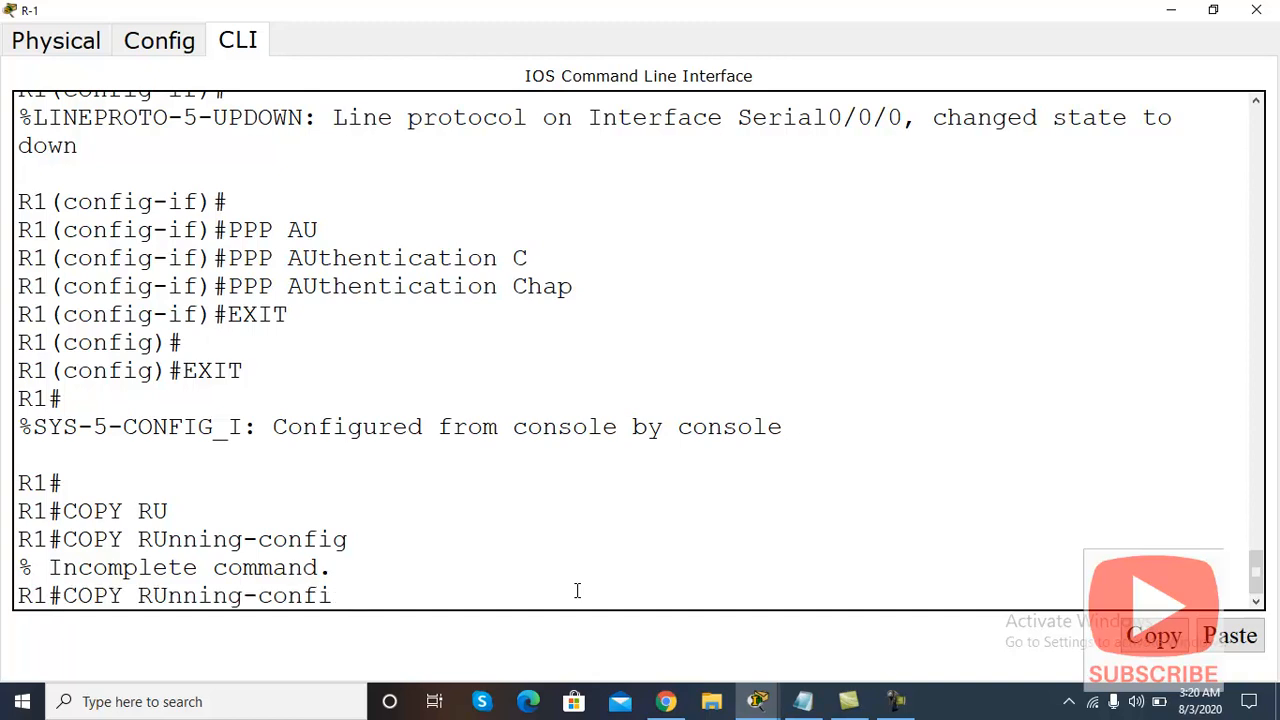
pyautogui.press('BackSpace')
pyautogui.press('BackSpace')
pyautogui.press('BackSpace')
pyautogui.press('BackSpace')
pyautogui.press('BackSpace')
pyautogui.press('BackSpace')
pyautogui.press('BackSpace')
pyautogui.press('BackSpace')
pyautogui.press('BackSpace')
pyautogui.press('BackSpace')
pyautogui.press('BackSpace')
pyautogui.press('BackSpace')
pyautogui.write('ST')
pyautogui.press('Tab')
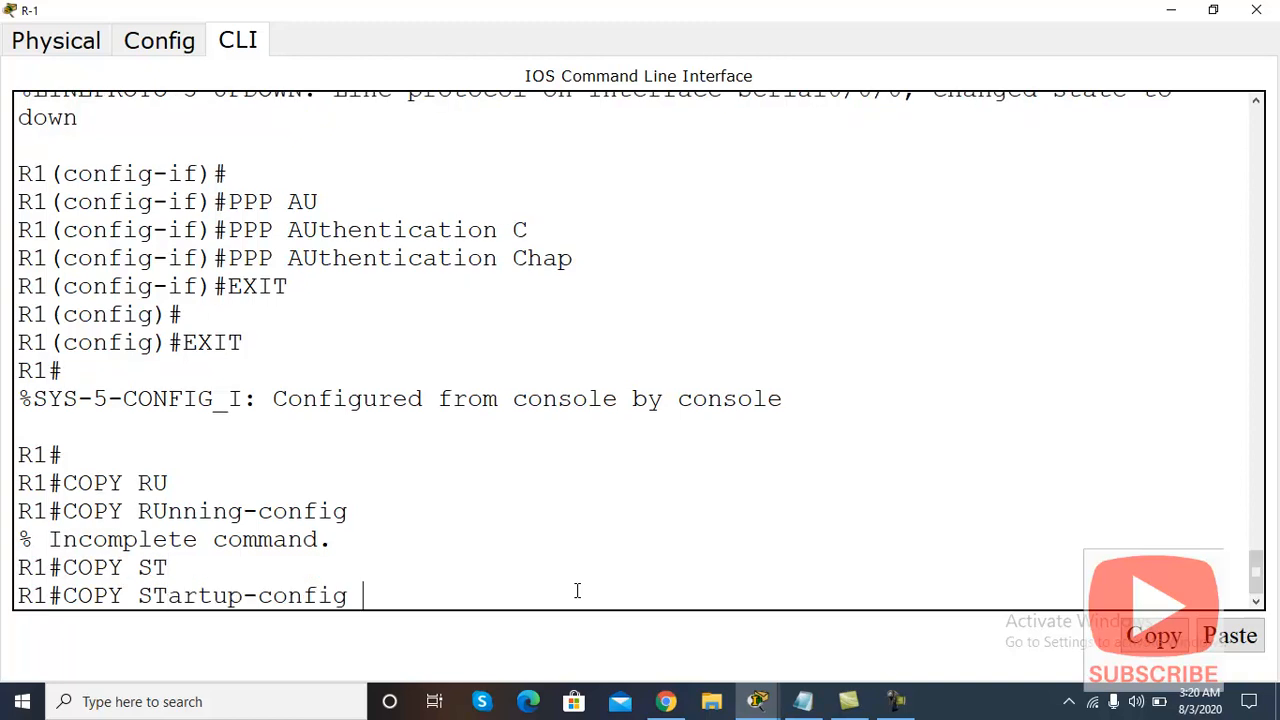
pyautogui.press('Return')
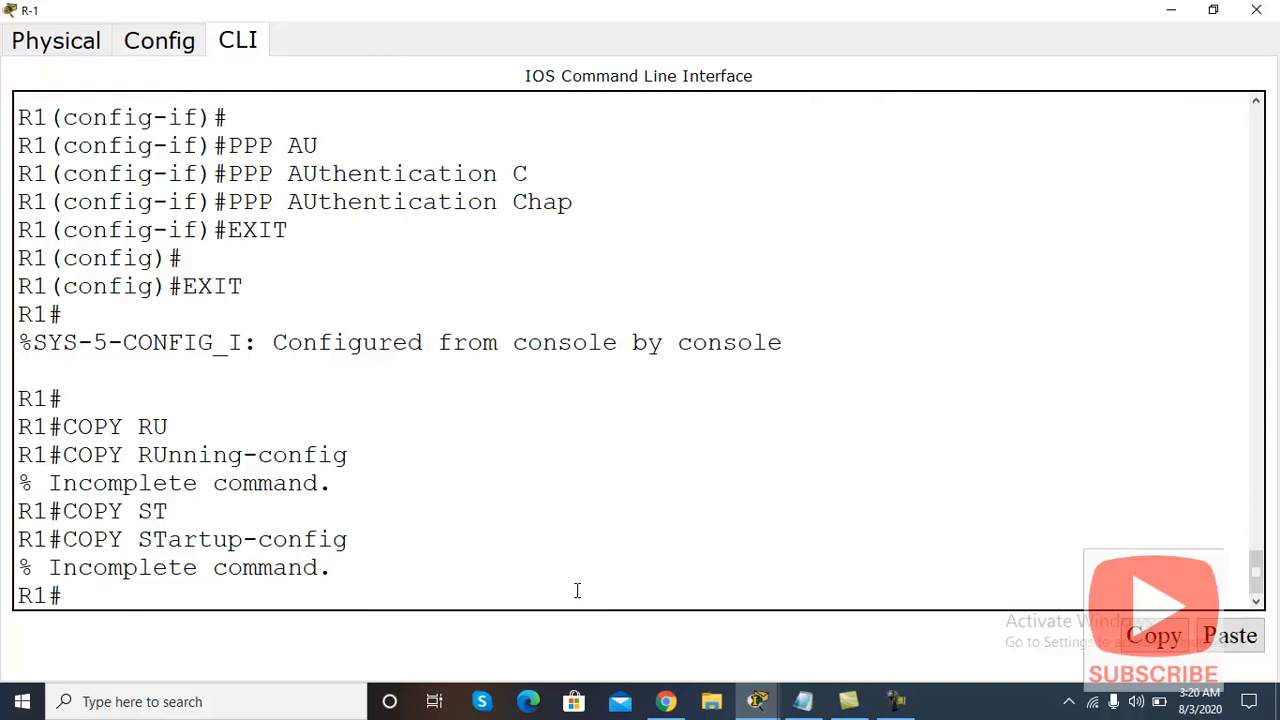
# Step: Run 'copy startup-config running-config', then save R-1's configuration with WR
pyautogui.press('Up')
pyautogui.write('RU')
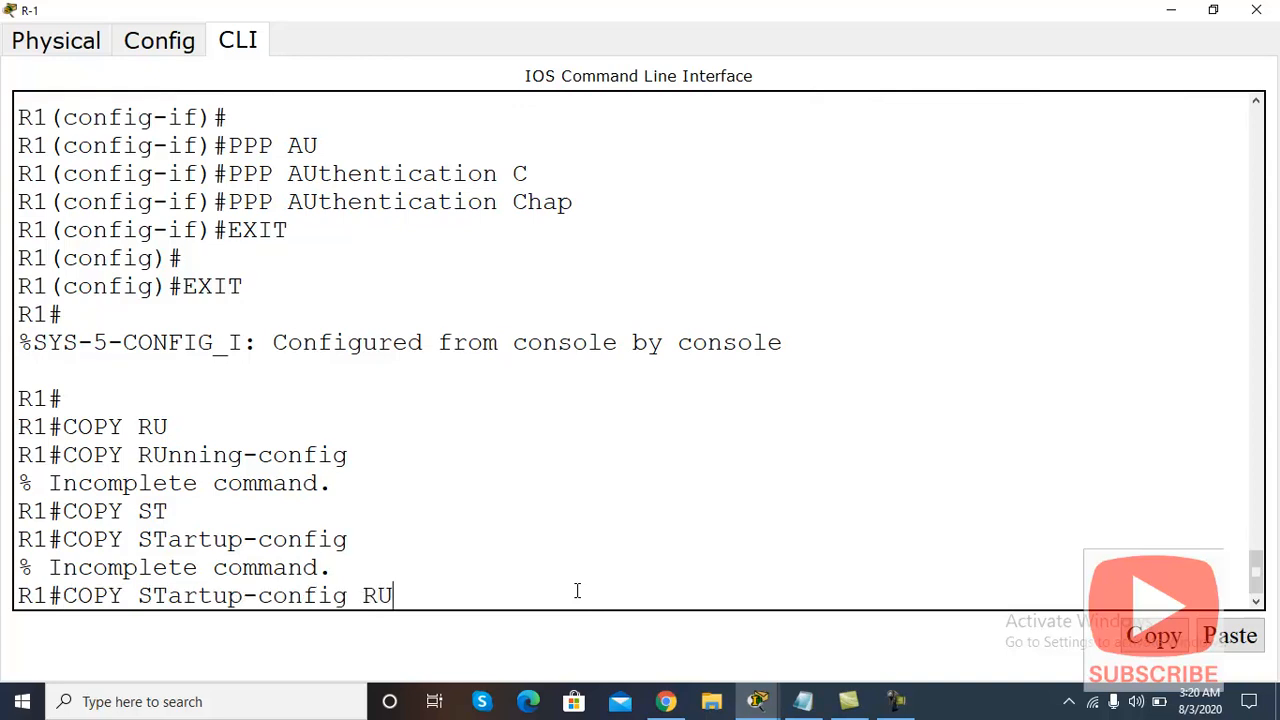
pyautogui.press('Tab')
pyautogui.press('Return')
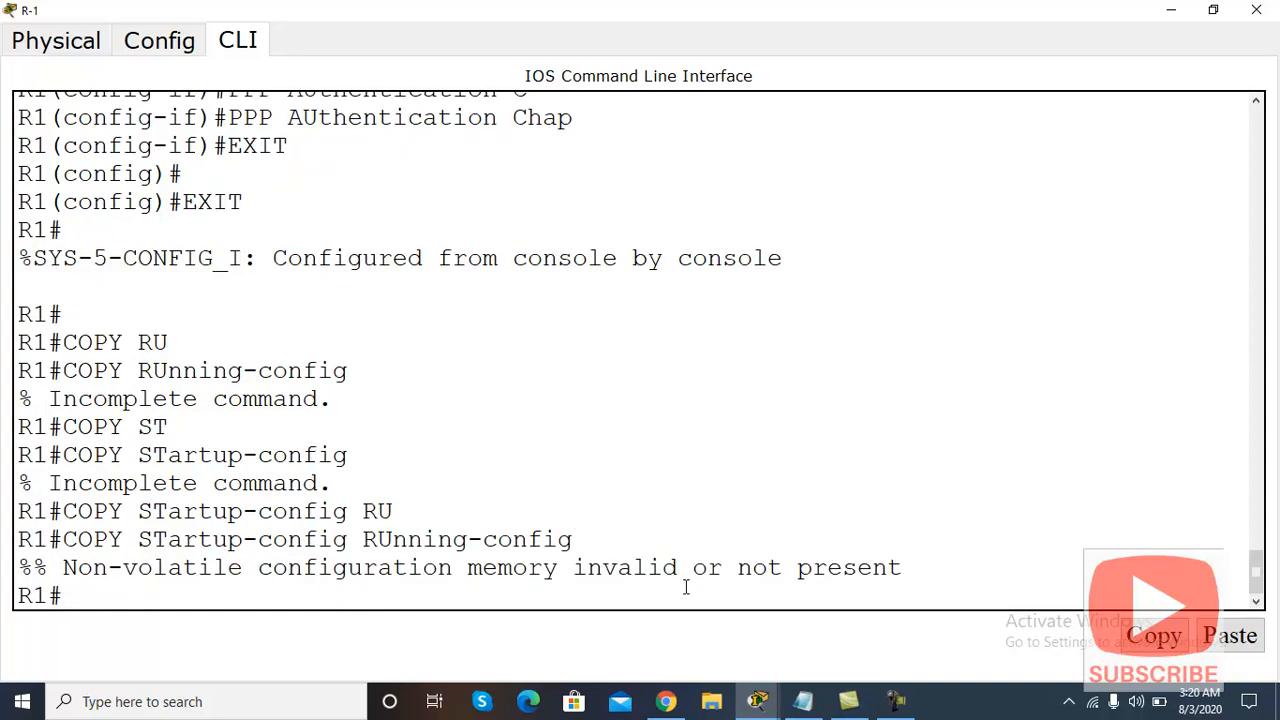
pyautogui.write('WR')
pyautogui.press('Return')
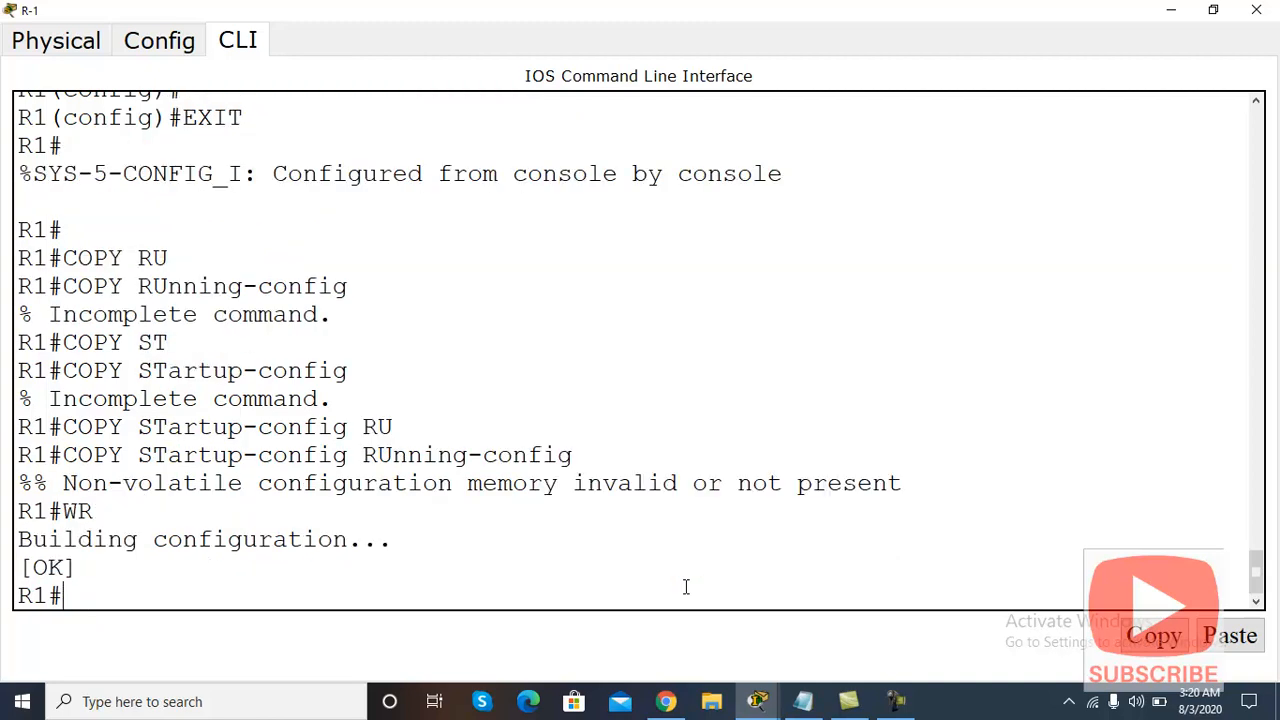
# Step: Switch from R-1 to R-2's CLI window, maximize it, then hide it again
pyautogui.click(1171, 10)
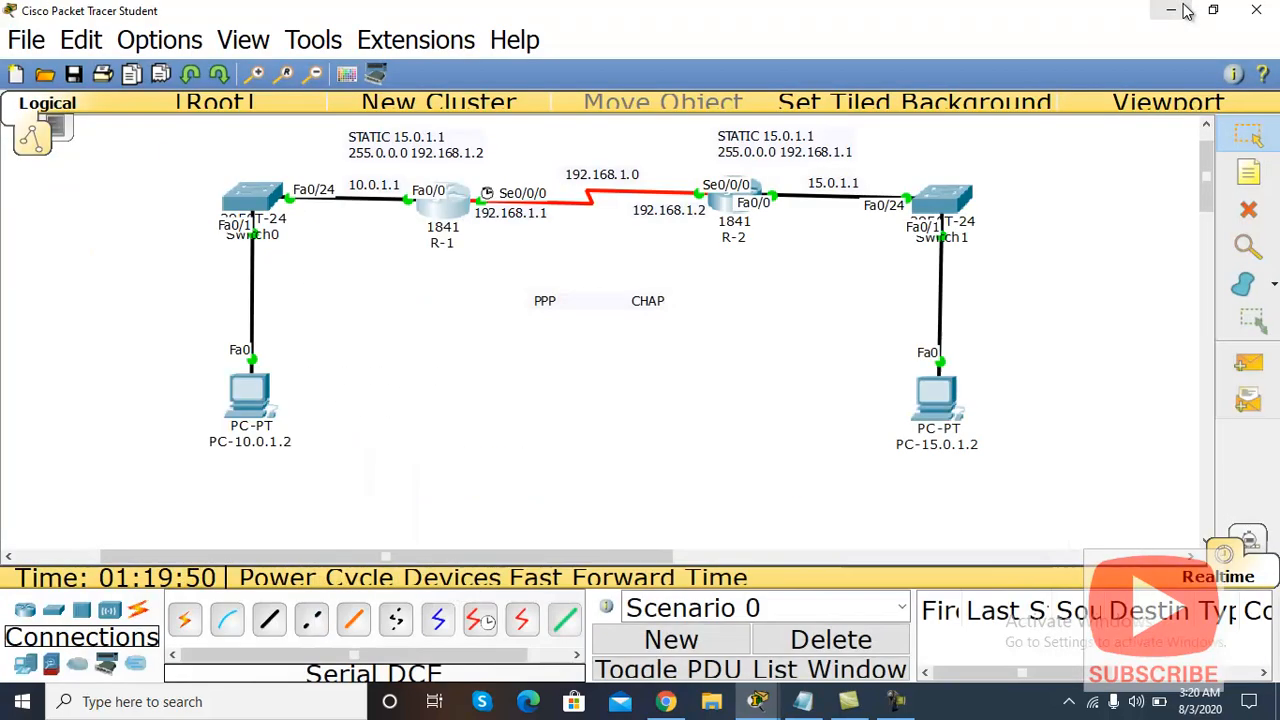
pyautogui.click(733, 200)
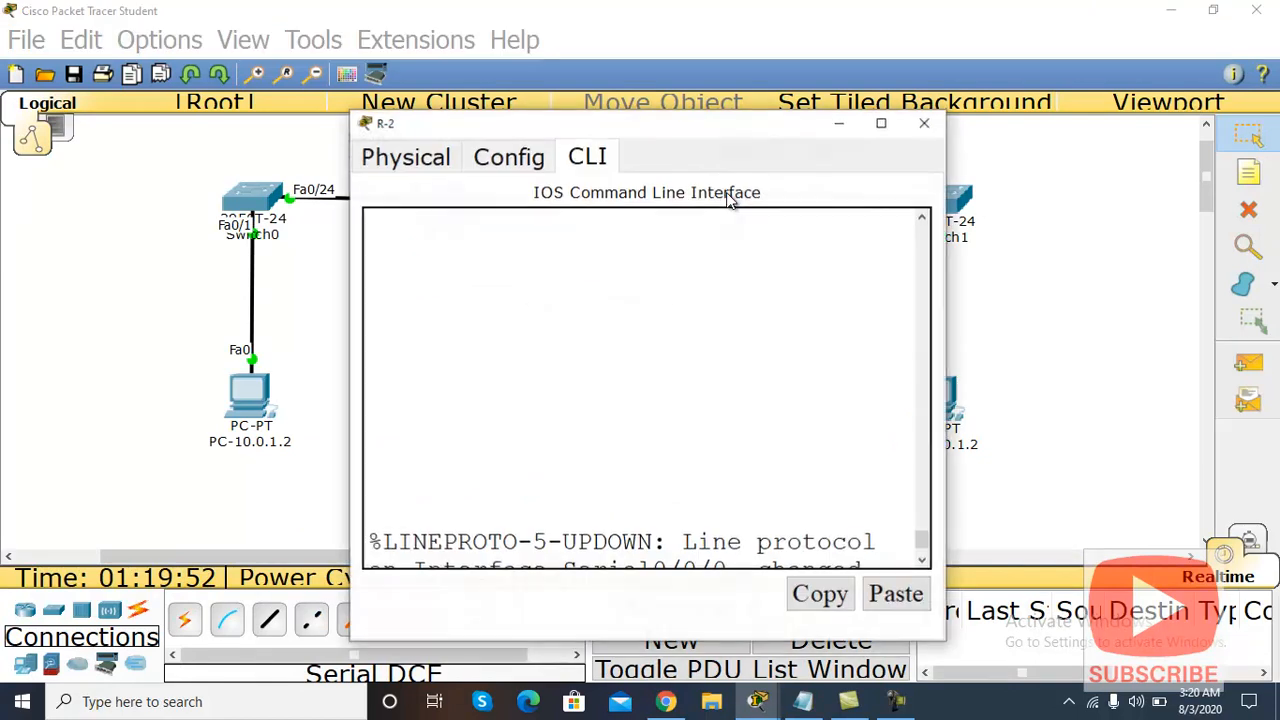
pyautogui.click(881, 123)
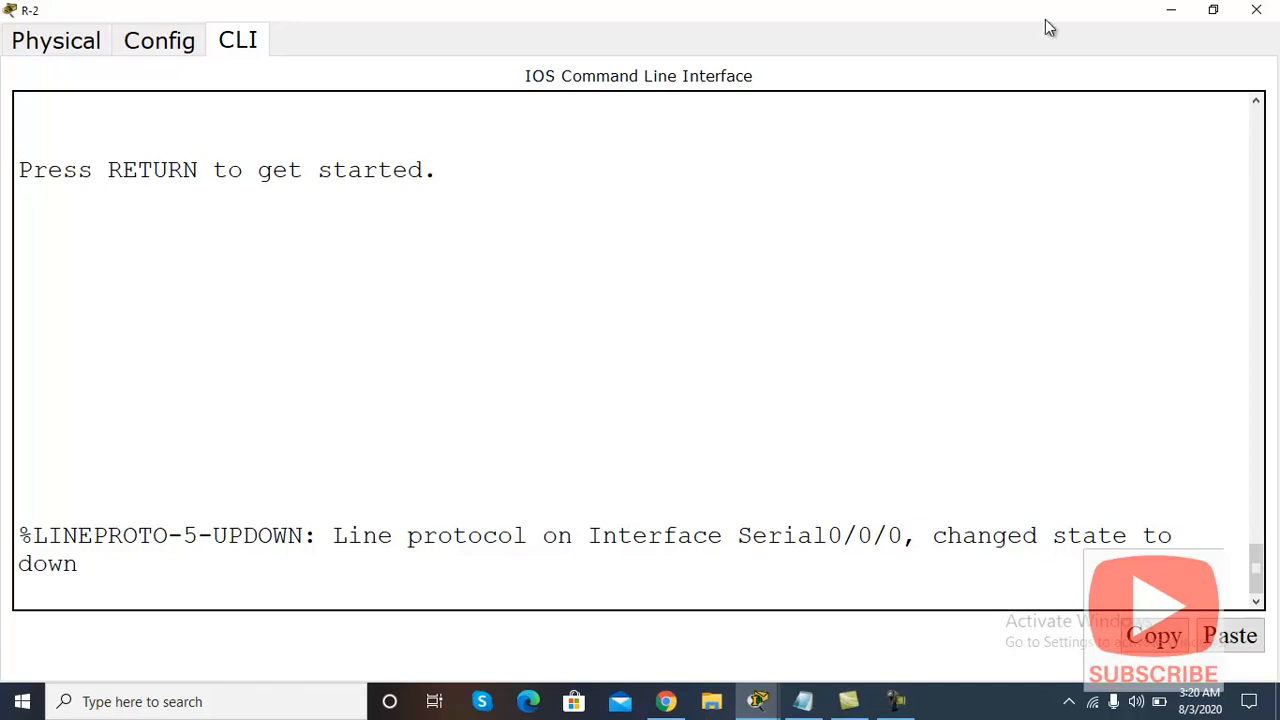
pyautogui.click(1171, 10)
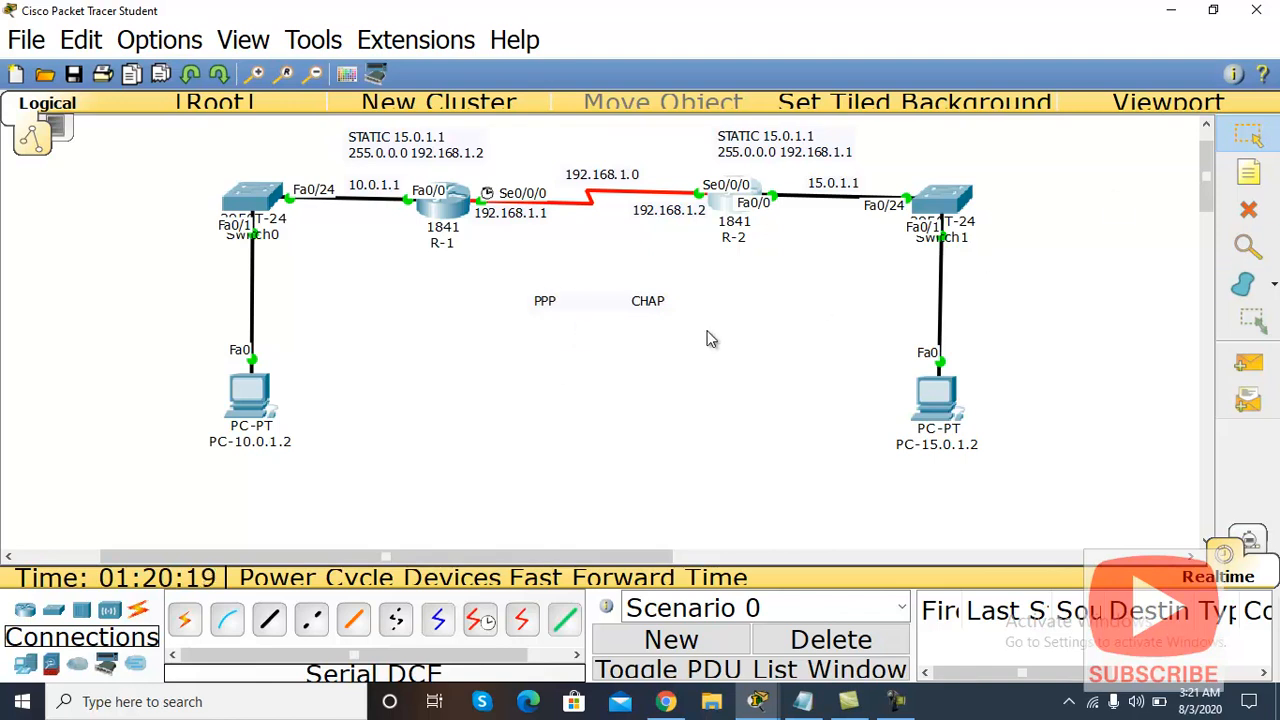
# Step: Restore Packet Tracer from the taskbar and open R-2's CLI full-screen
pyautogui.click(1173, 10)
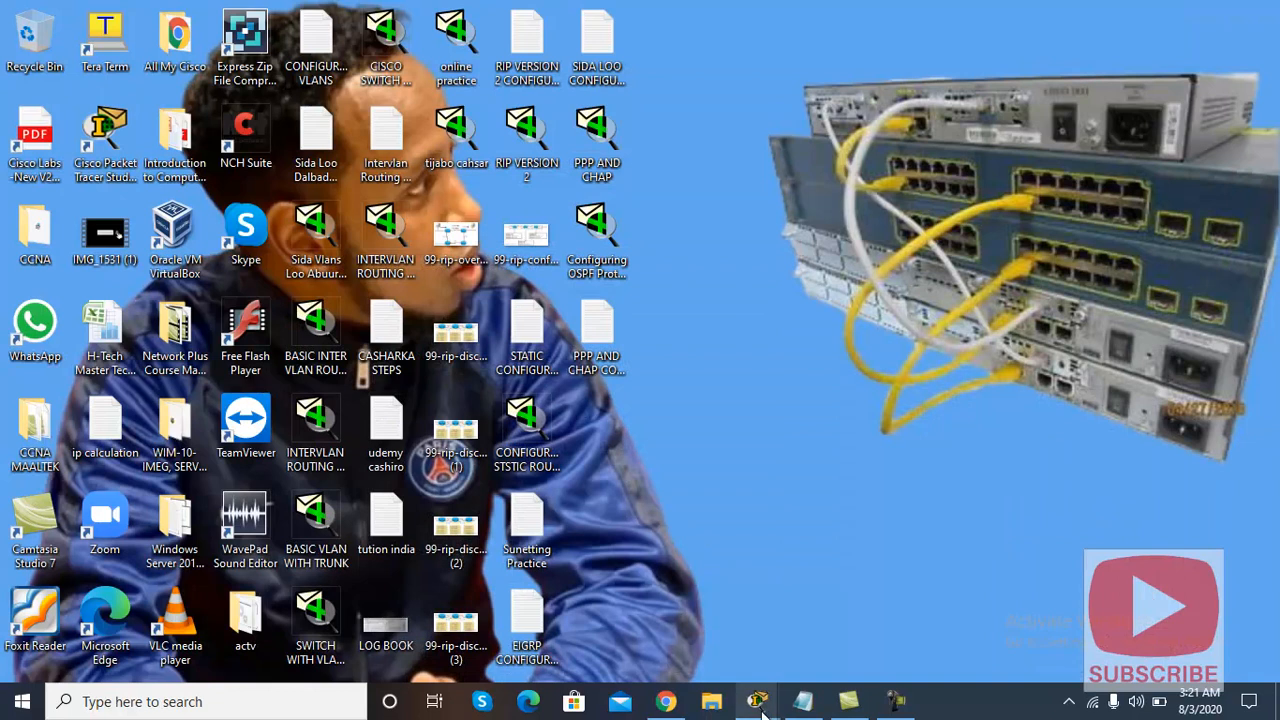
pyautogui.moveTo(760, 700)
pyautogui.click(535, 630)
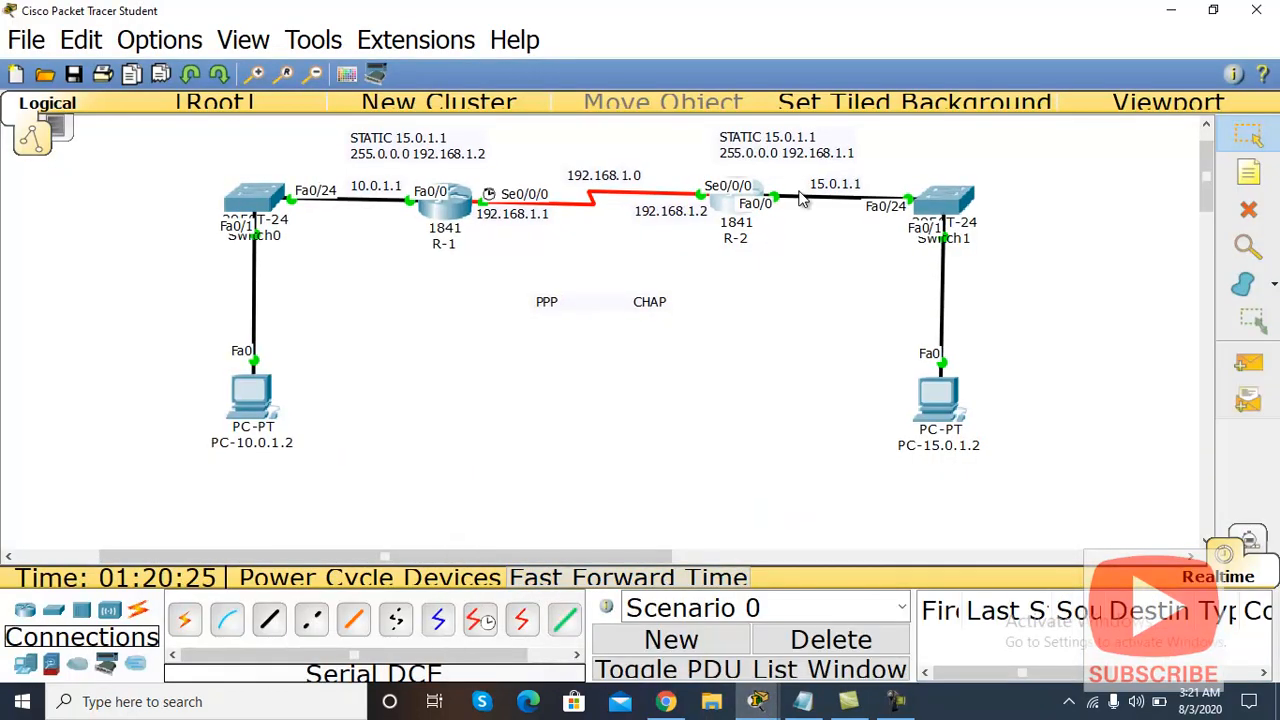
pyautogui.click(738, 200)
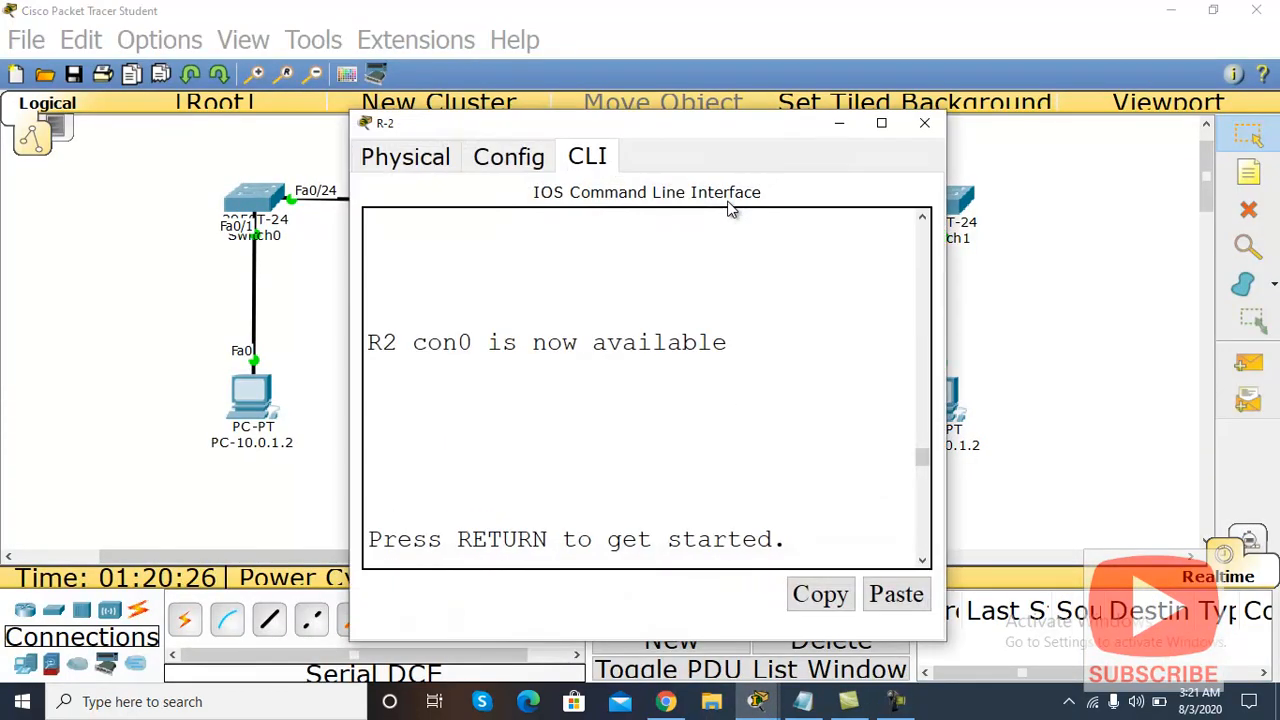
pyautogui.click(880, 123)
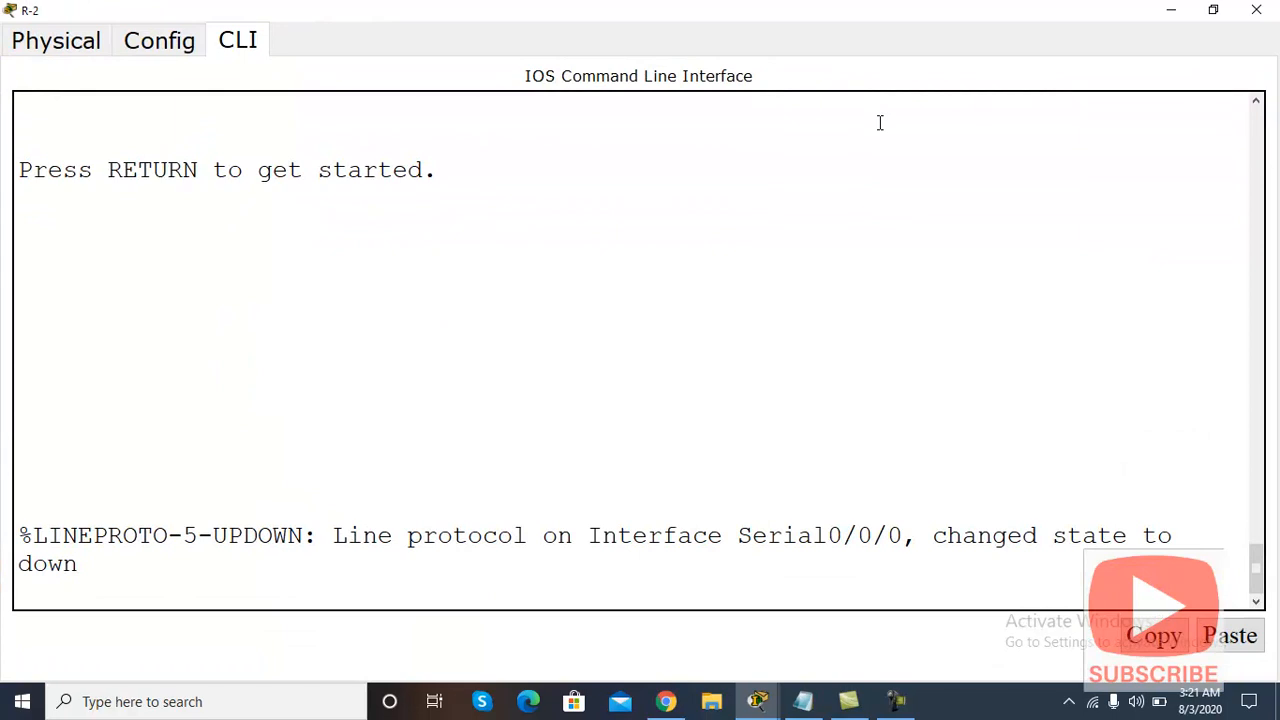
# Step: Enter global configuration mode on R-2, abandoning a started hostname command
pyautogui.press('Return')
pyautogui.press('Return')
pyautogui.press('Return')
pyautogui.write('EN')
pyautogui.press('Return')
pyautogui.write('CONF T')
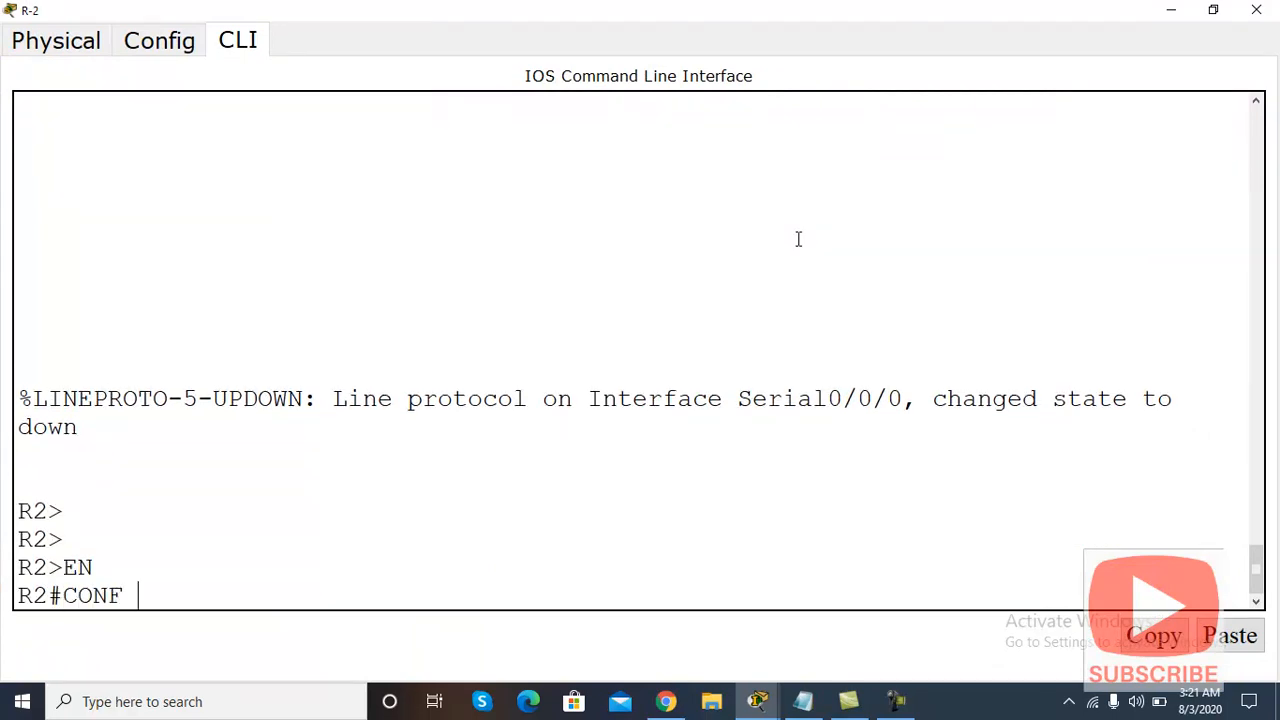
pyautogui.press('Return')
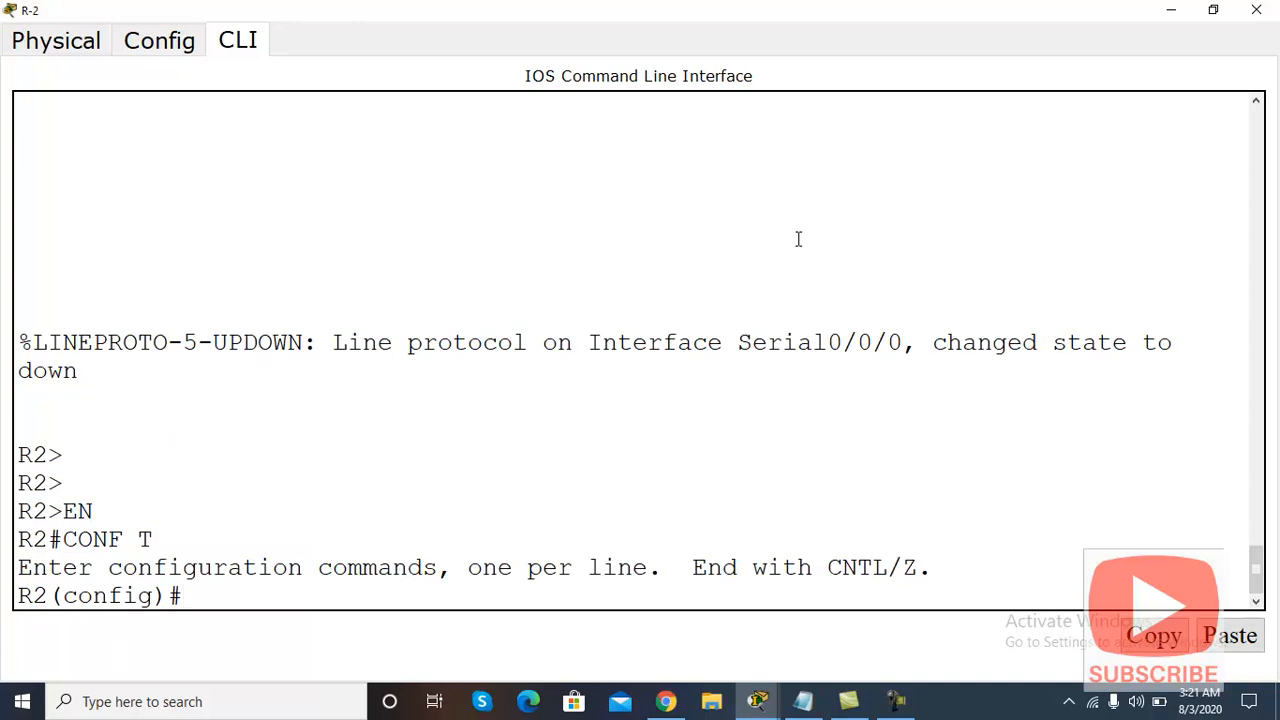
pyautogui.write('HSO')
pyautogui.press('BackSpace')
pyautogui.press('BackSpace')
pyautogui.write('OS')
pyautogui.press('Tab')
pyautogui.write('R')
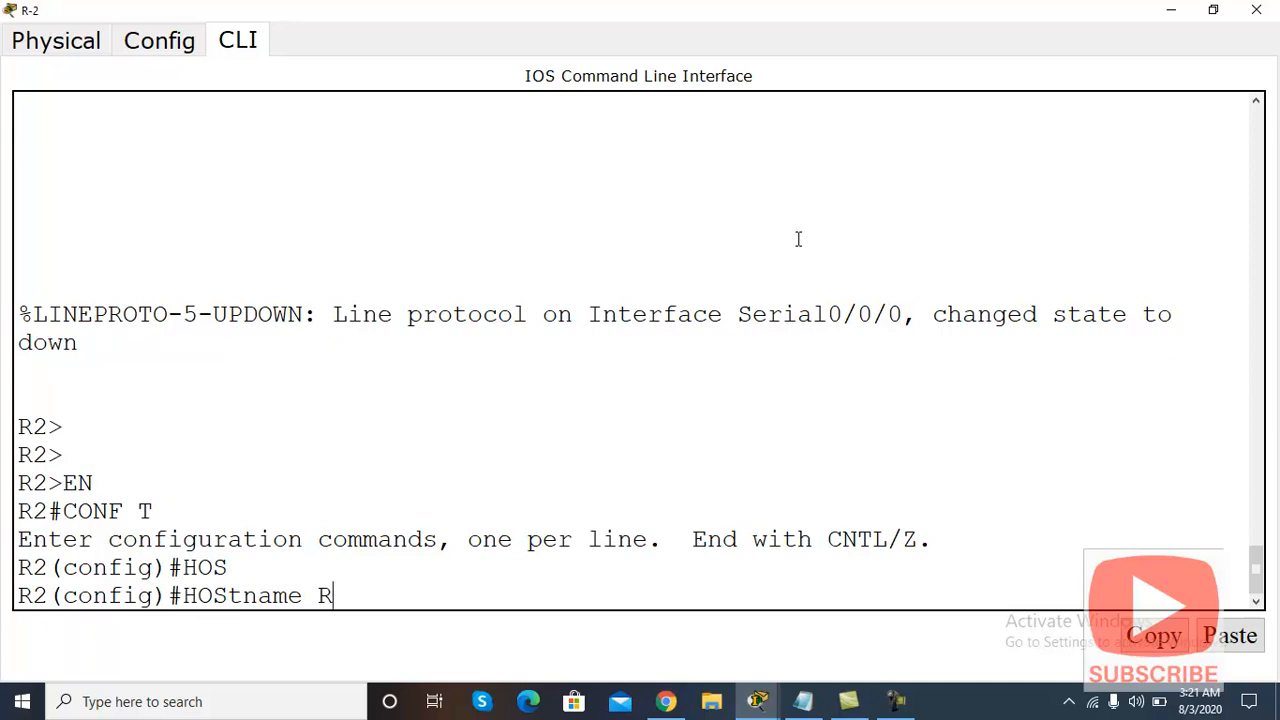
pyautogui.press('BackSpace')
pyautogui.press('BackSpace')
pyautogui.press('BackSpace')
pyautogui.press('BackSpace')
pyautogui.press('BackSpace')
pyautogui.press('BackSpace')
pyautogui.press('BackSpace')
pyautogui.press('BackSpace')
pyautogui.press('BackSpace')
pyautogui.press('BackSpace')
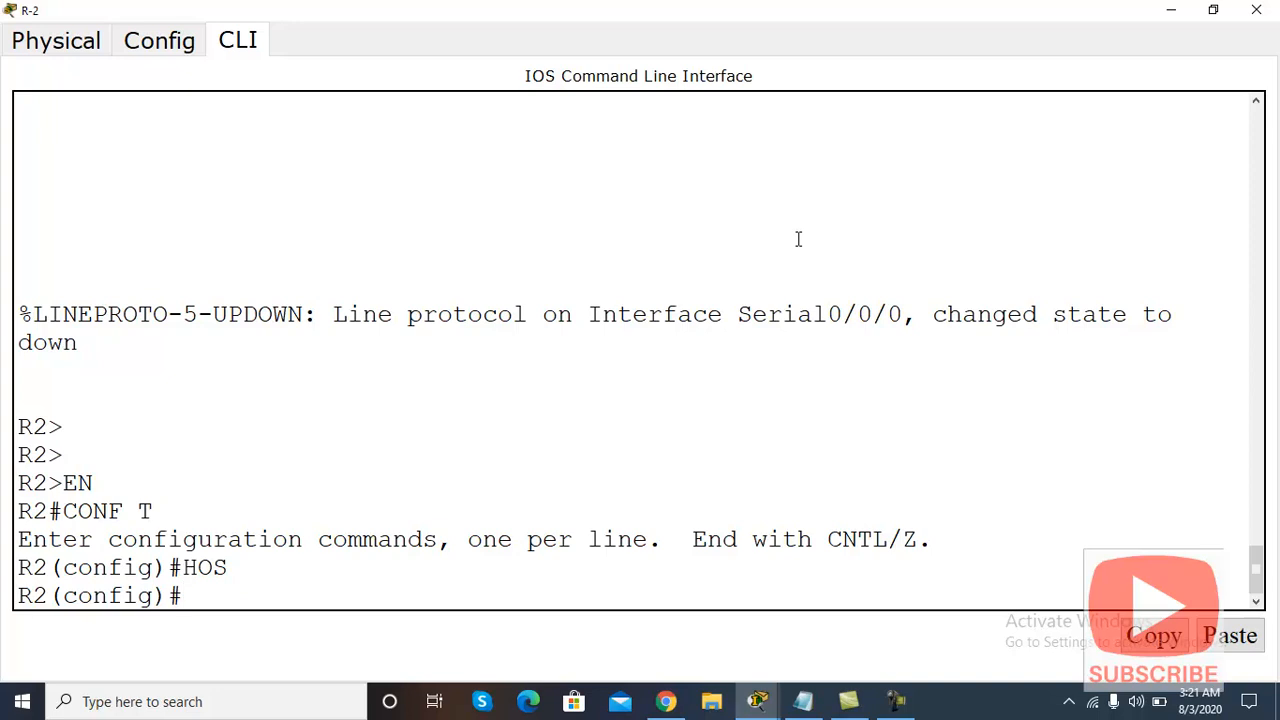
# Step: Create the local user R1 with a password on R-2
pyautogui.write('USE')
pyautogui.press('Tab')
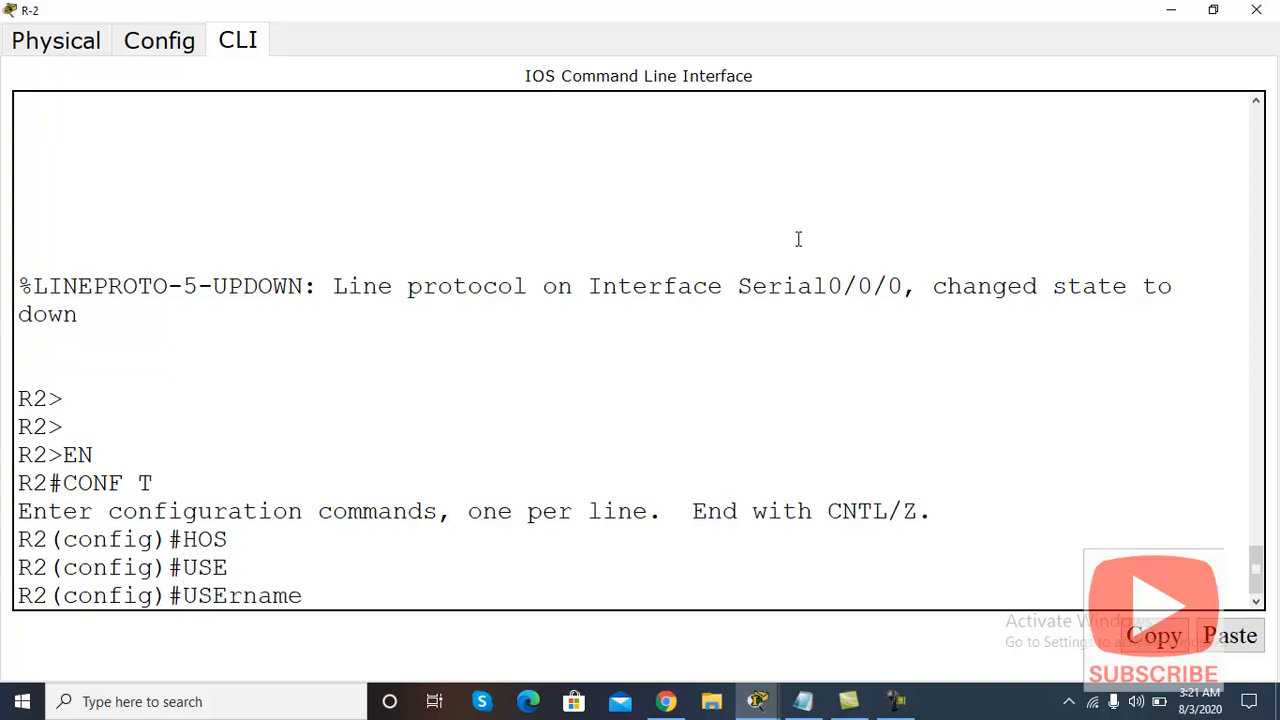
pyautogui.write('R1 PAS')
pyautogui.press('Tab')
pyautogui.write('CISCO')
pyautogui.press('Return')
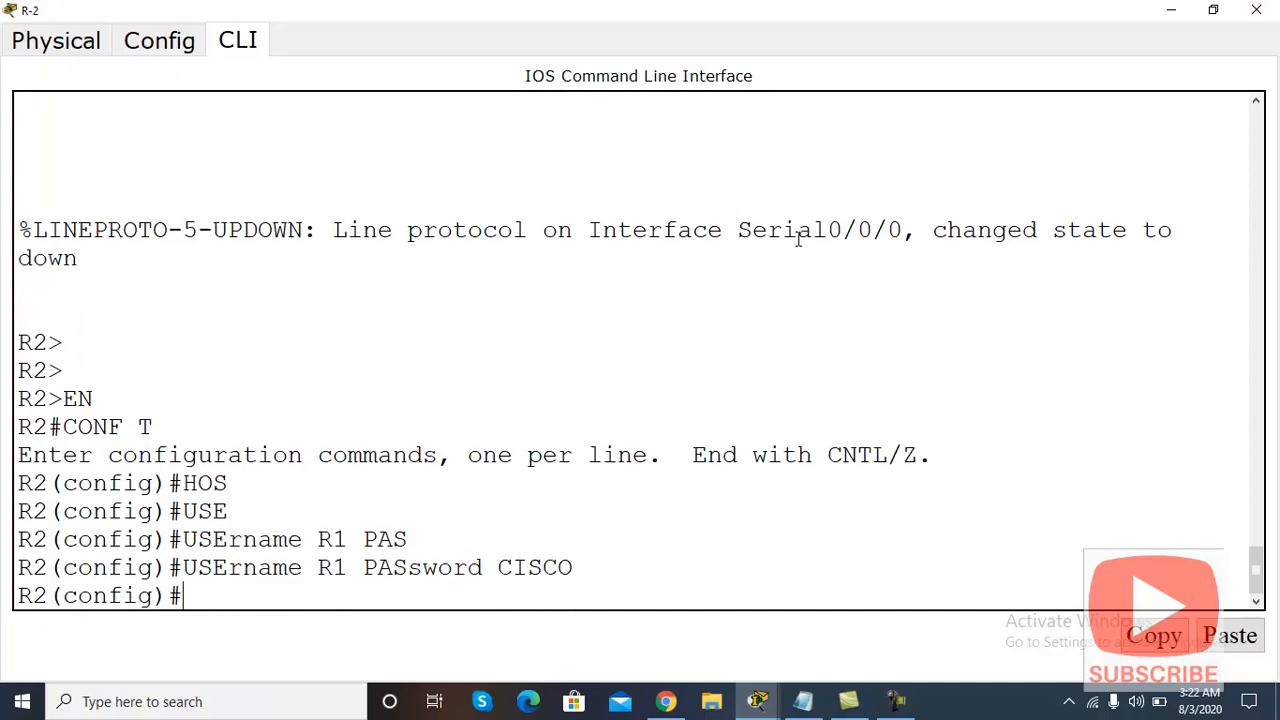
# Step: Set PPP encapsulation on R-2's Serial 0/0/0 and return to the topology
pyautogui.write('INT')
pyautogui.press('Tab')
pyautogui.write('S')
pyautogui.press('Tab')
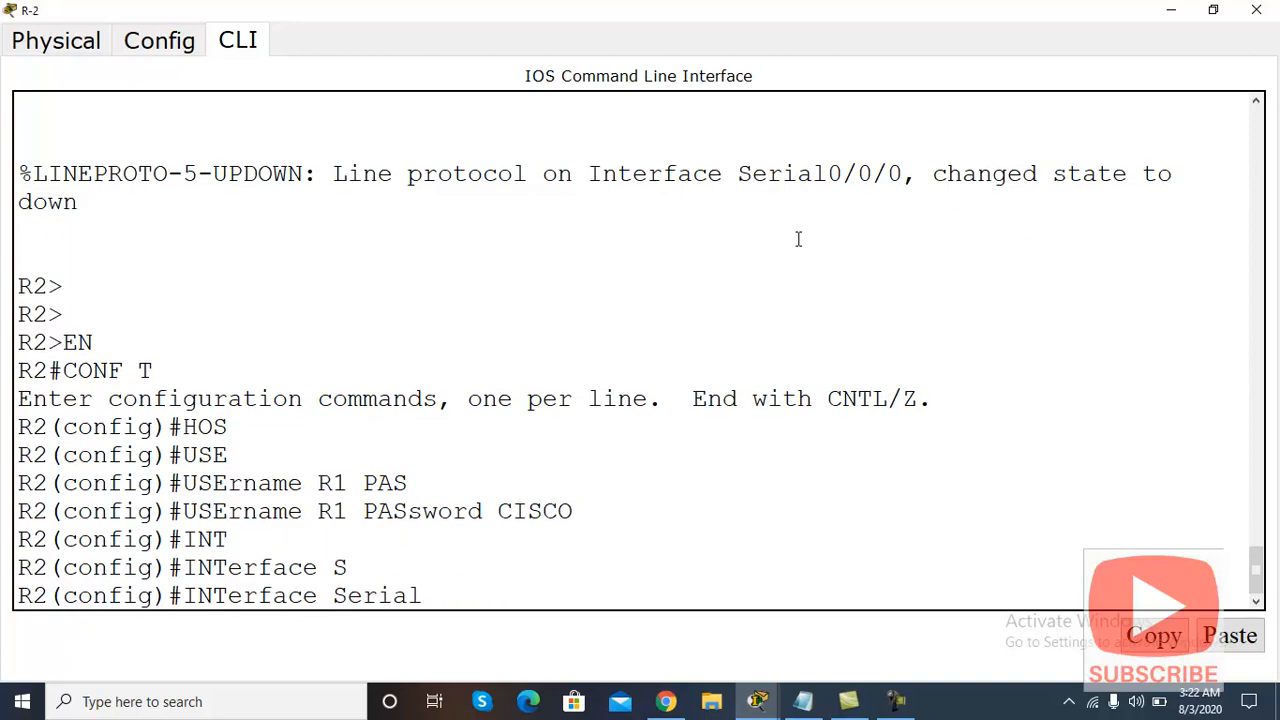
pyautogui.write('0/0/0')
pyautogui.press('Return')
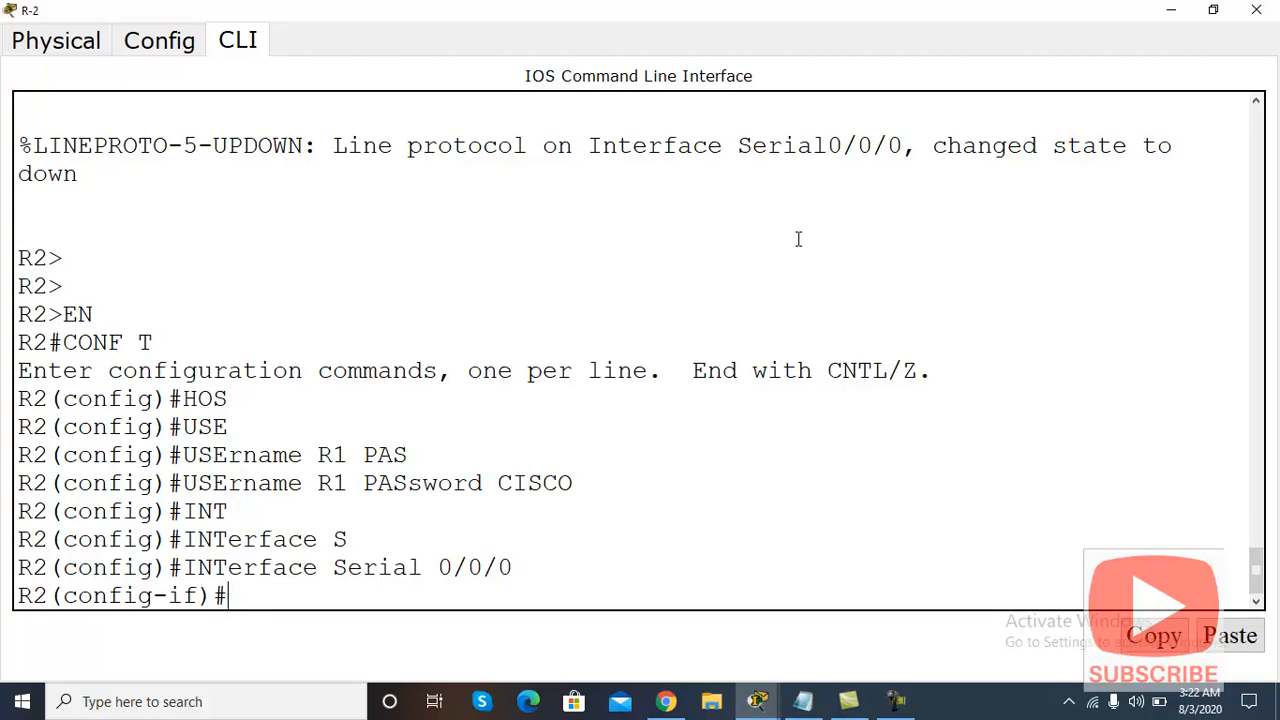
pyautogui.write('EN')
pyautogui.press('Tab')
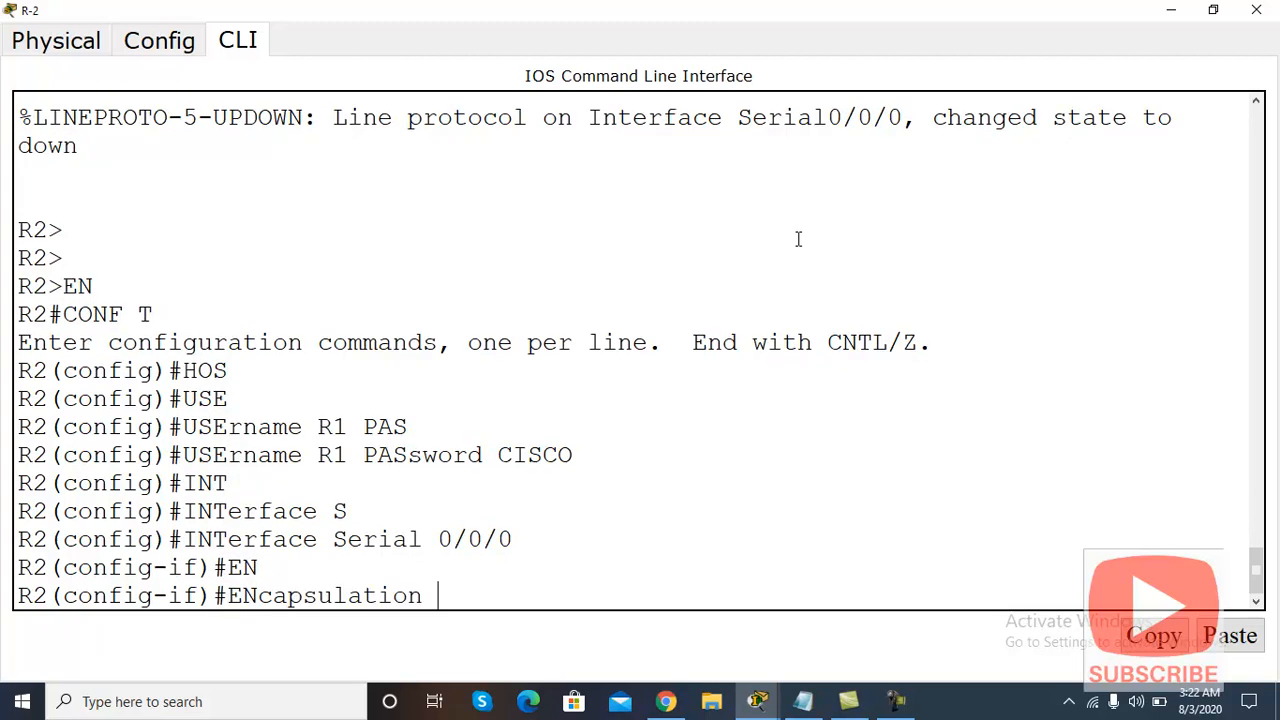
pyautogui.write('PPP')
pyautogui.press('Return')
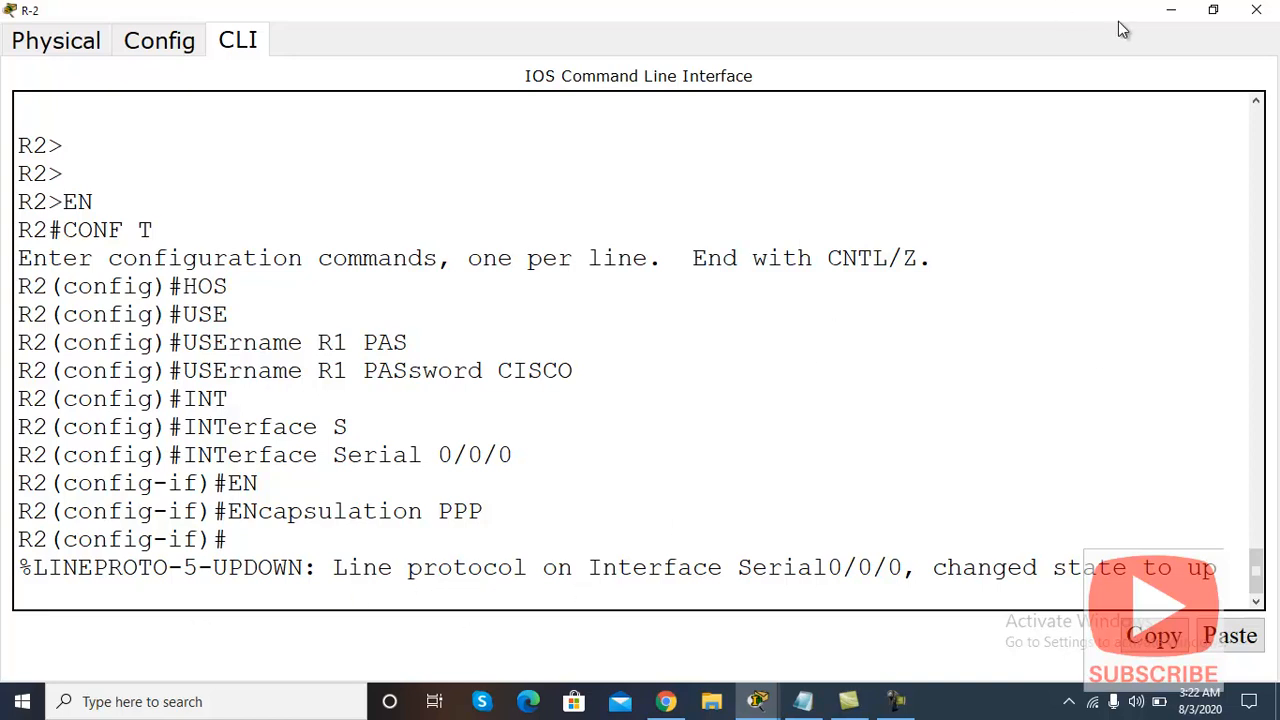
pyautogui.click(1171, 12)
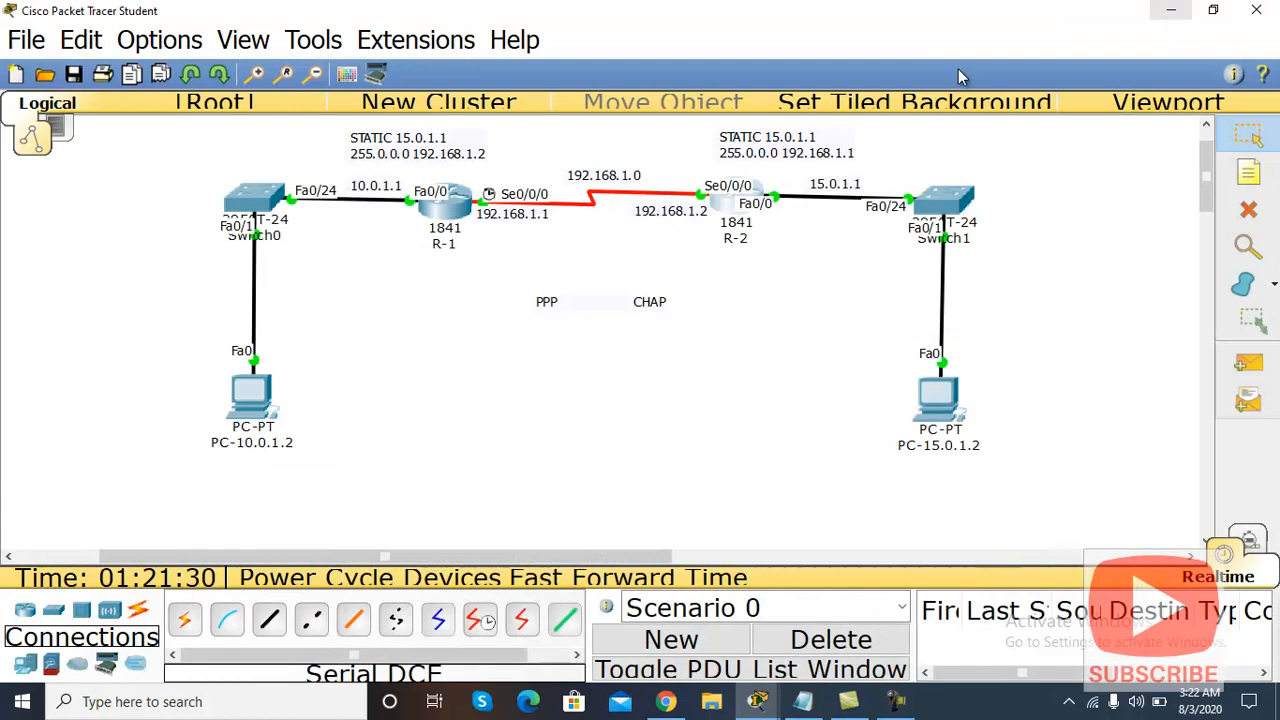
# Step: Reopen R-2's console full-screen and start a PPP command at the interface prompt
pyautogui.click(727, 207)
pyautogui.click(883, 126)
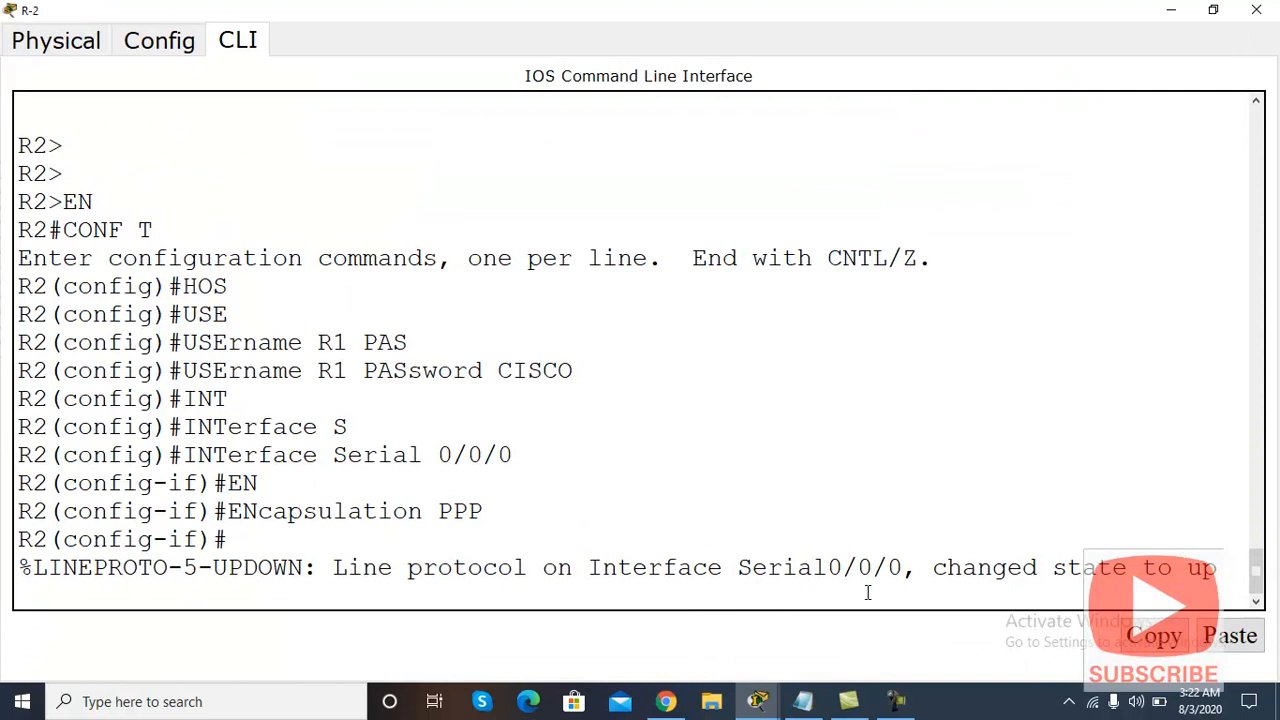
pyautogui.press('Return')
pyautogui.press('Return')
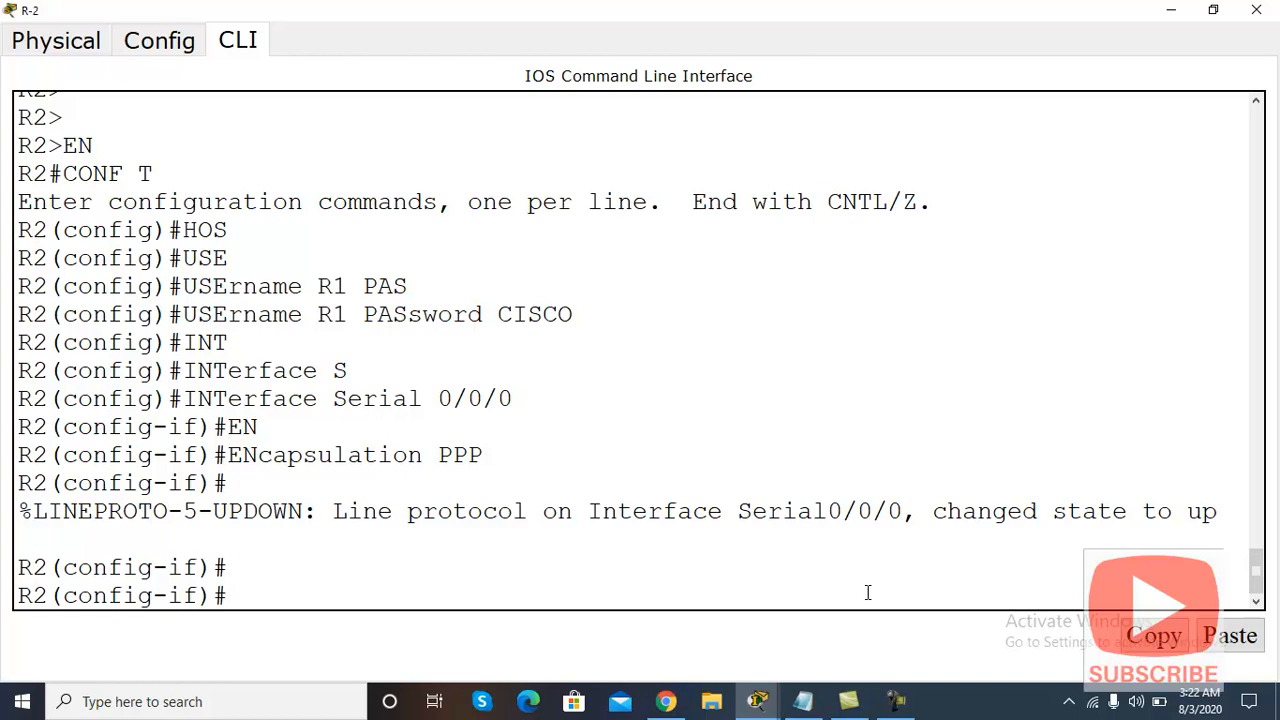
pyautogui.write('PPP')
pyautogui.write('EU')
pyautogui.press('Tab')
pyautogui.press('BackSpace')
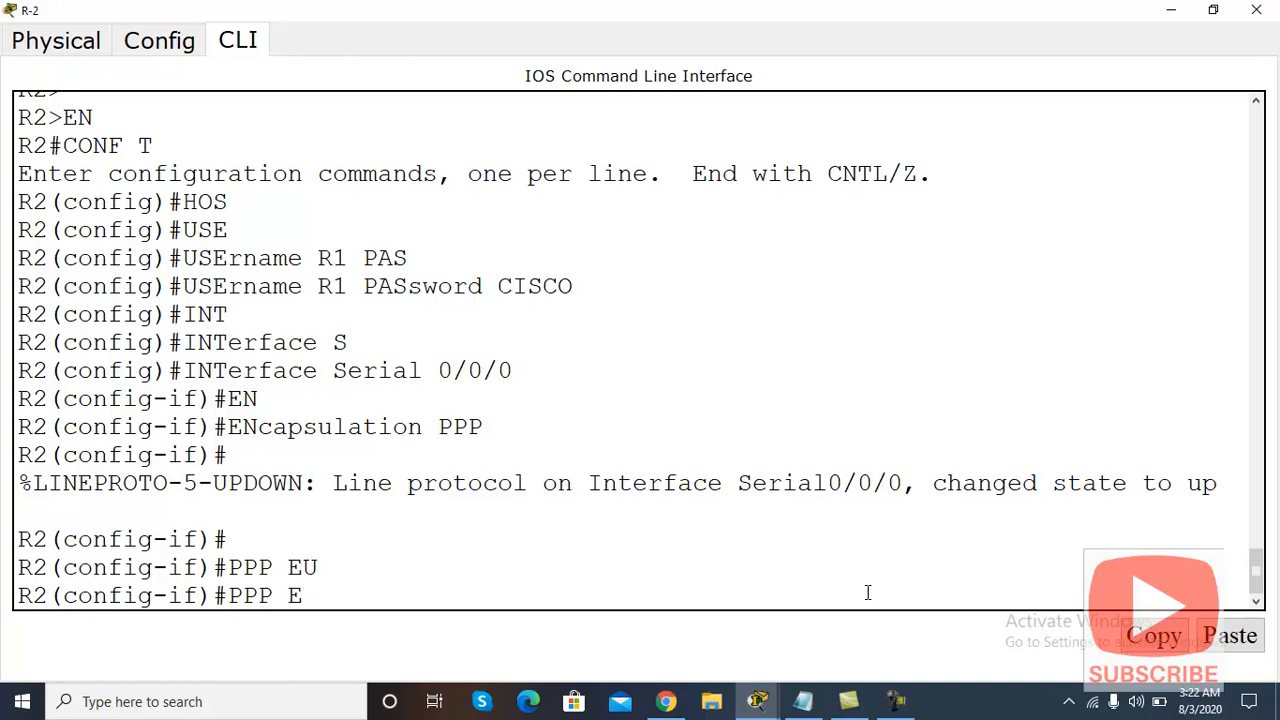
pyautogui.press('BackSpace')
# Step: Apply 'ppp authentication chap' to R-2's Serial 0/0/0 and go back to the topology
pyautogui.write('AU')
pyautogui.press('Tab')
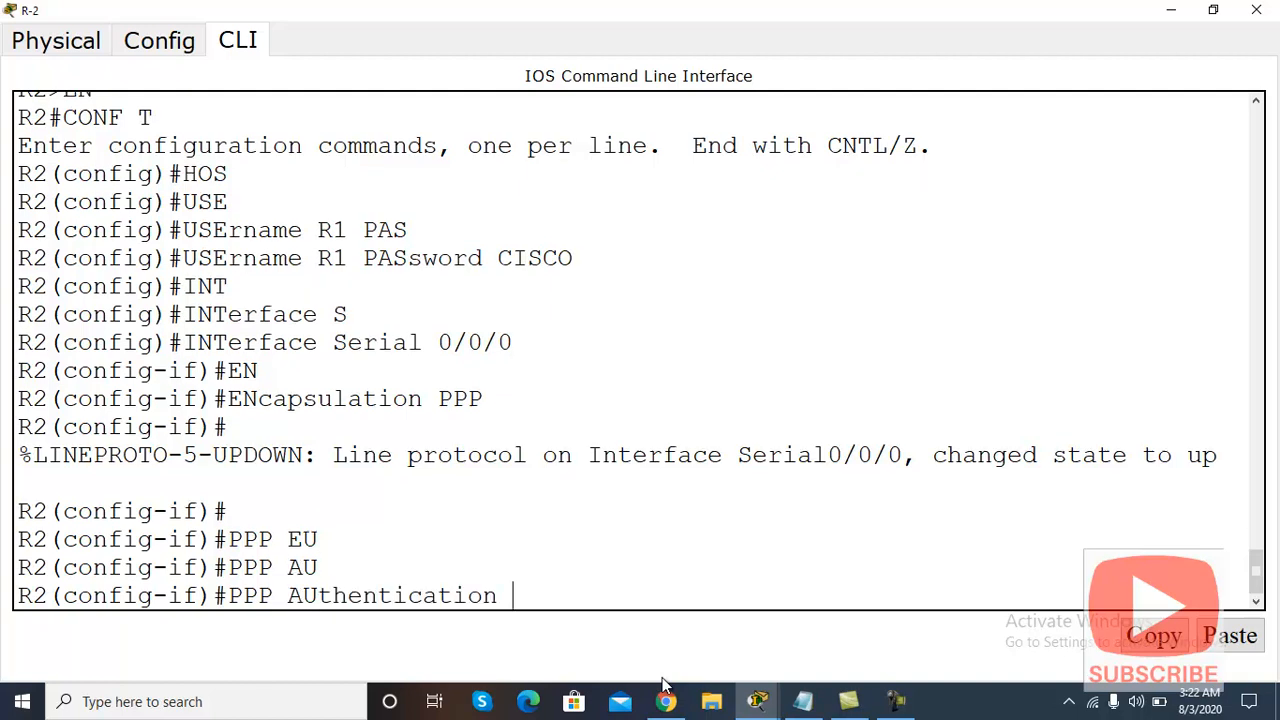
pyautogui.write('C')
pyautogui.press('Tab')
pyautogui.press('Return')
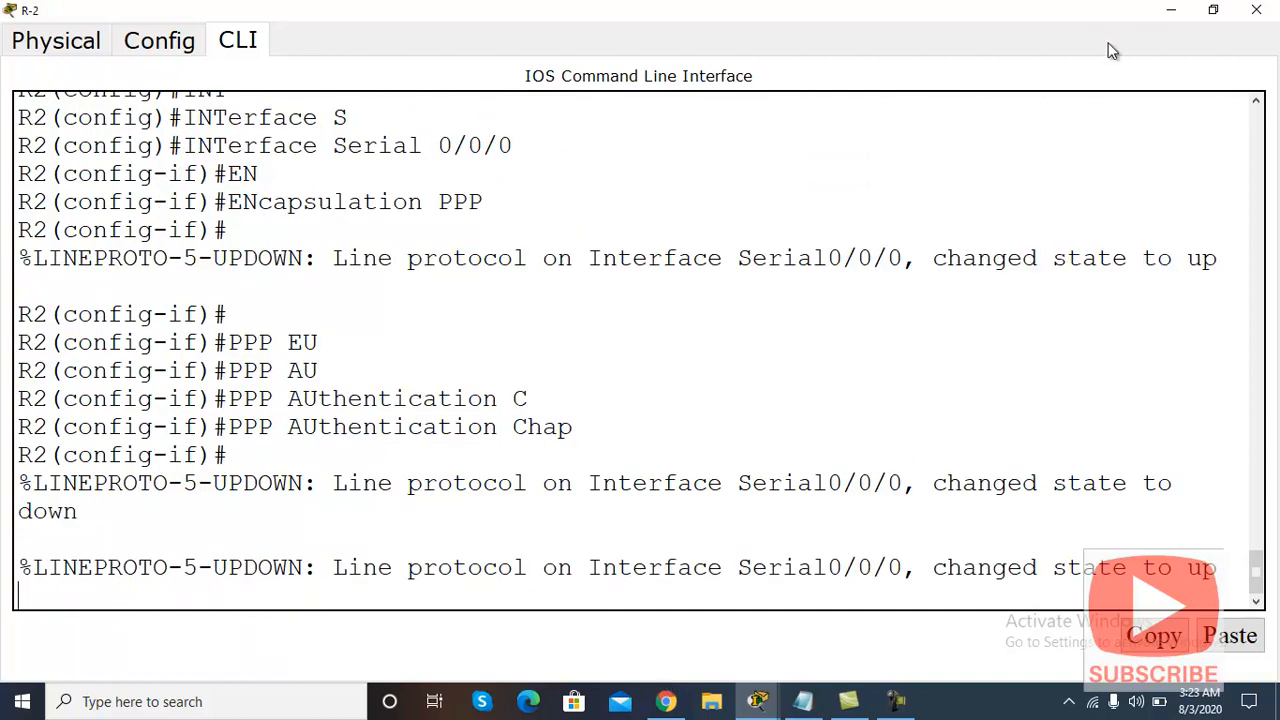
pyautogui.click(1174, 12)
# Step: Ping 15.0.1.2 from PC-10.0.1.2's command prompt and confirm 4 of 4 replies
pyautogui.click(253, 398)
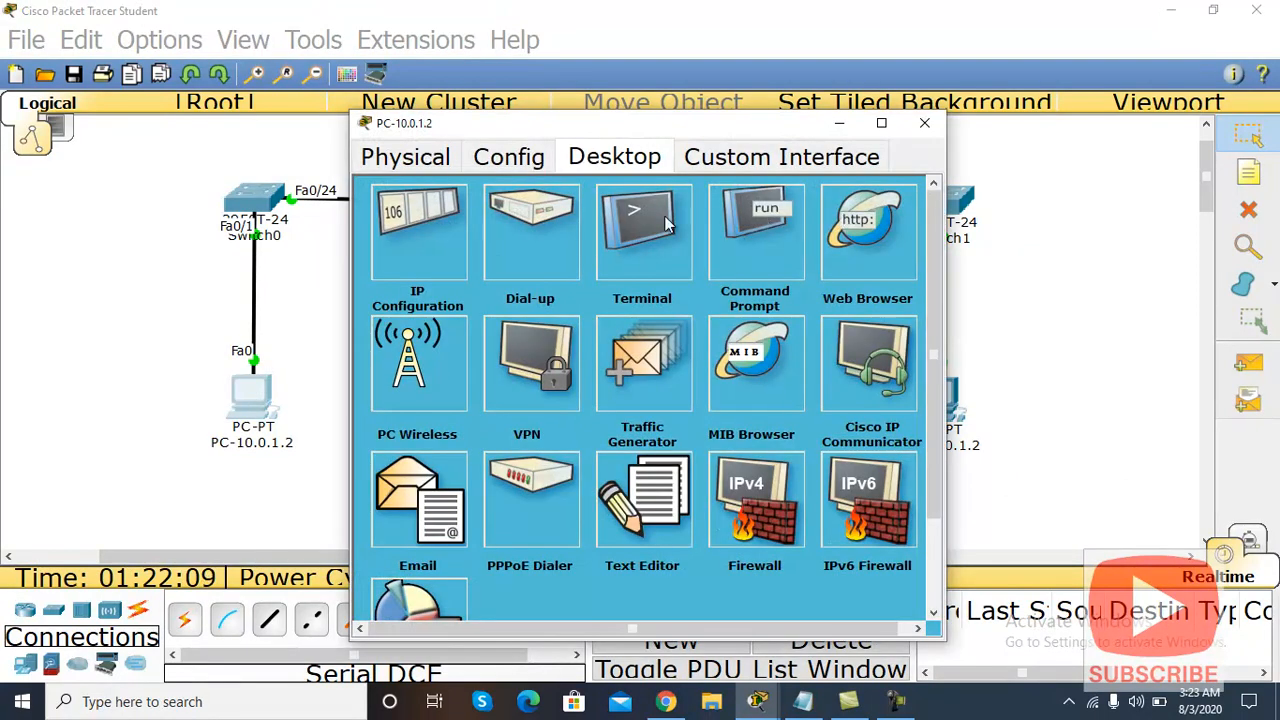
pyautogui.click(776, 228)
pyautogui.moveTo(755, 135); pyautogui.dragTo(436, 98)
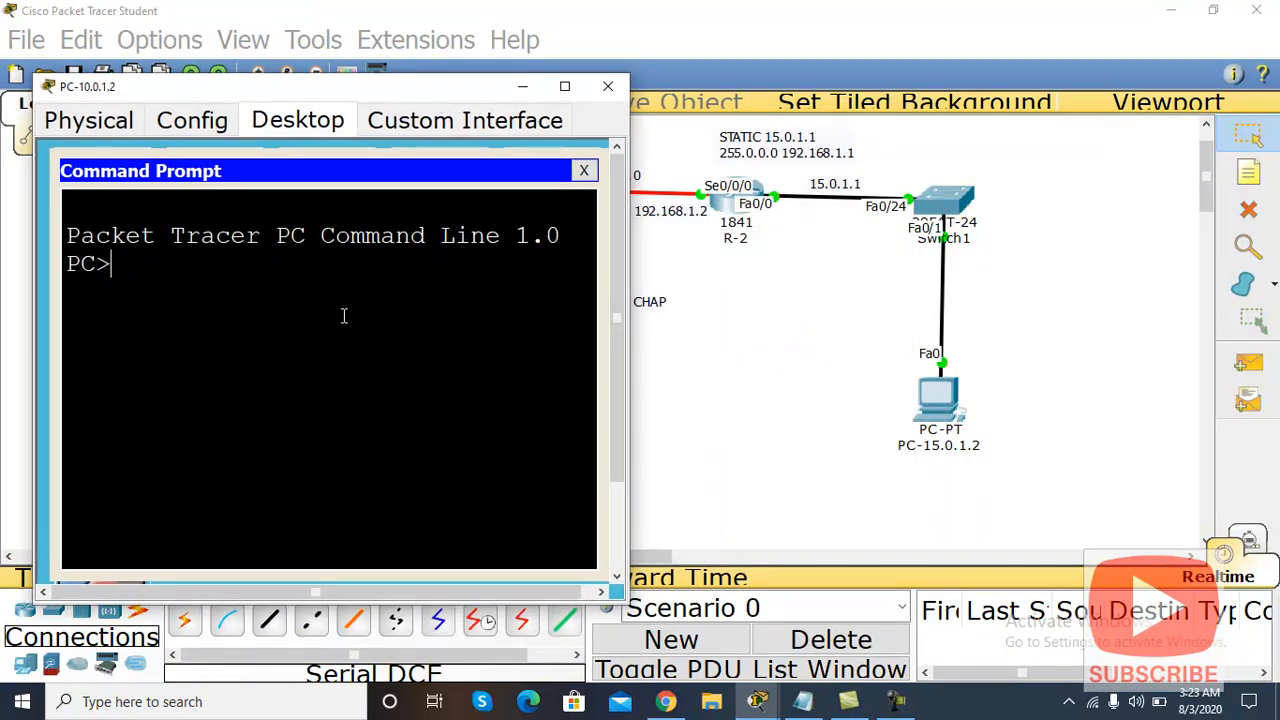
pyautogui.write('PING 15.0.1.2')
pyautogui.press('Return')
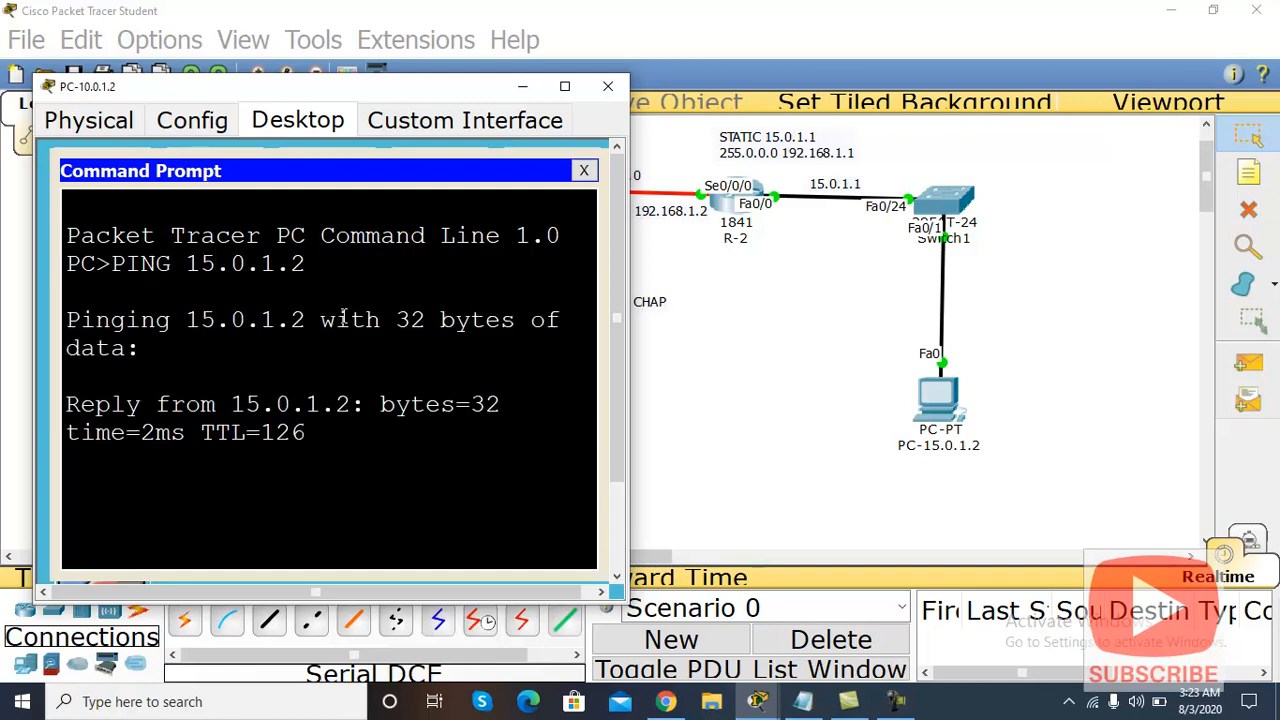
pyautogui.click(564, 86)
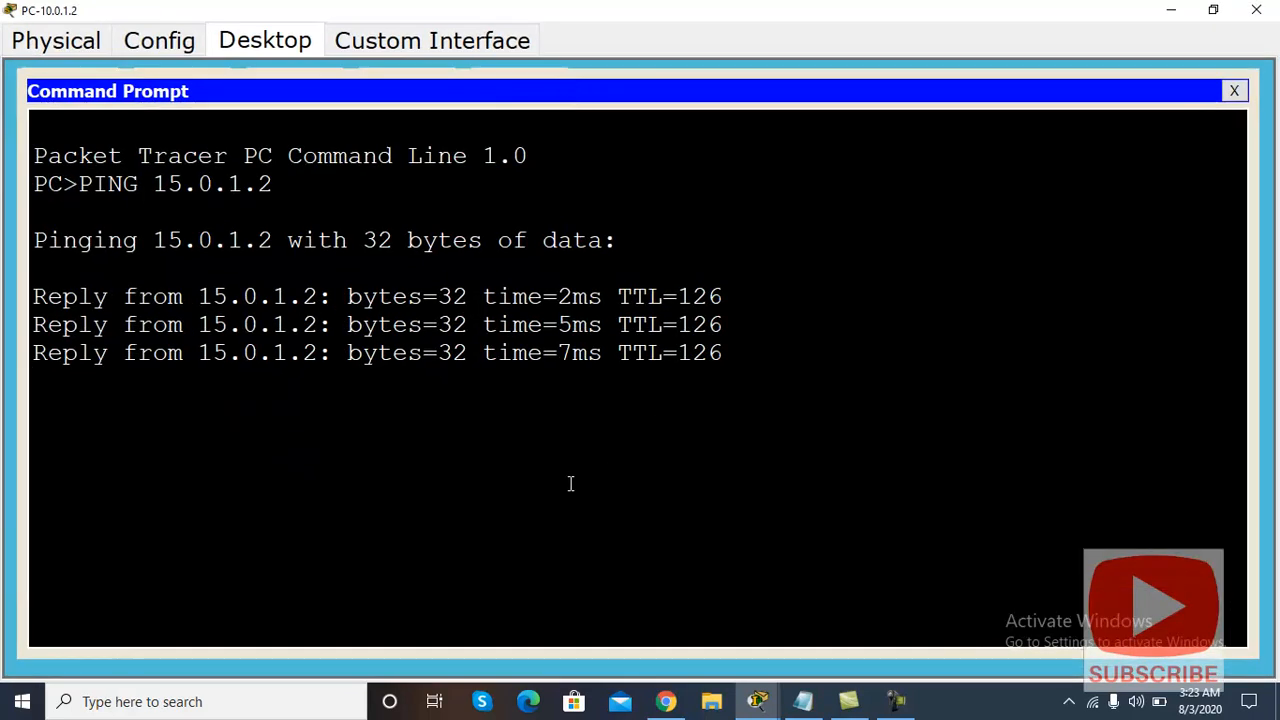
pyautogui.moveTo(733, 392); pyautogui.dragTo(30, 293)
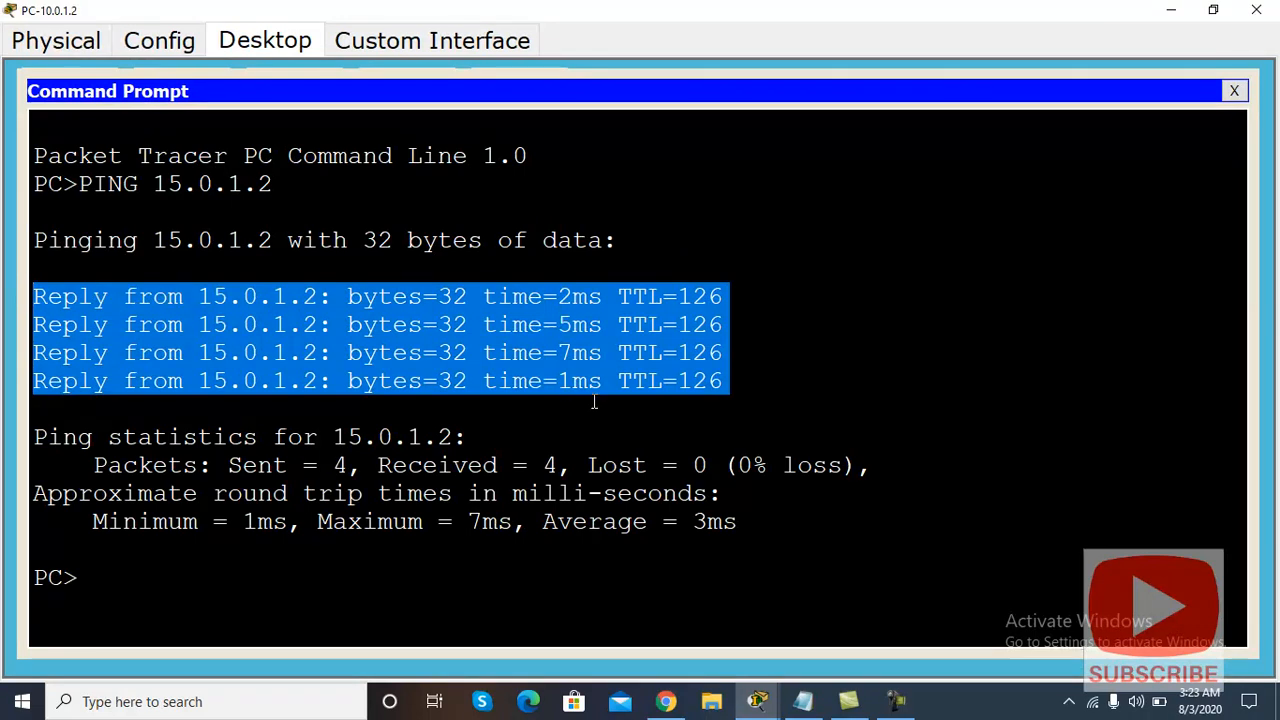
pyautogui.click(1171, 10)
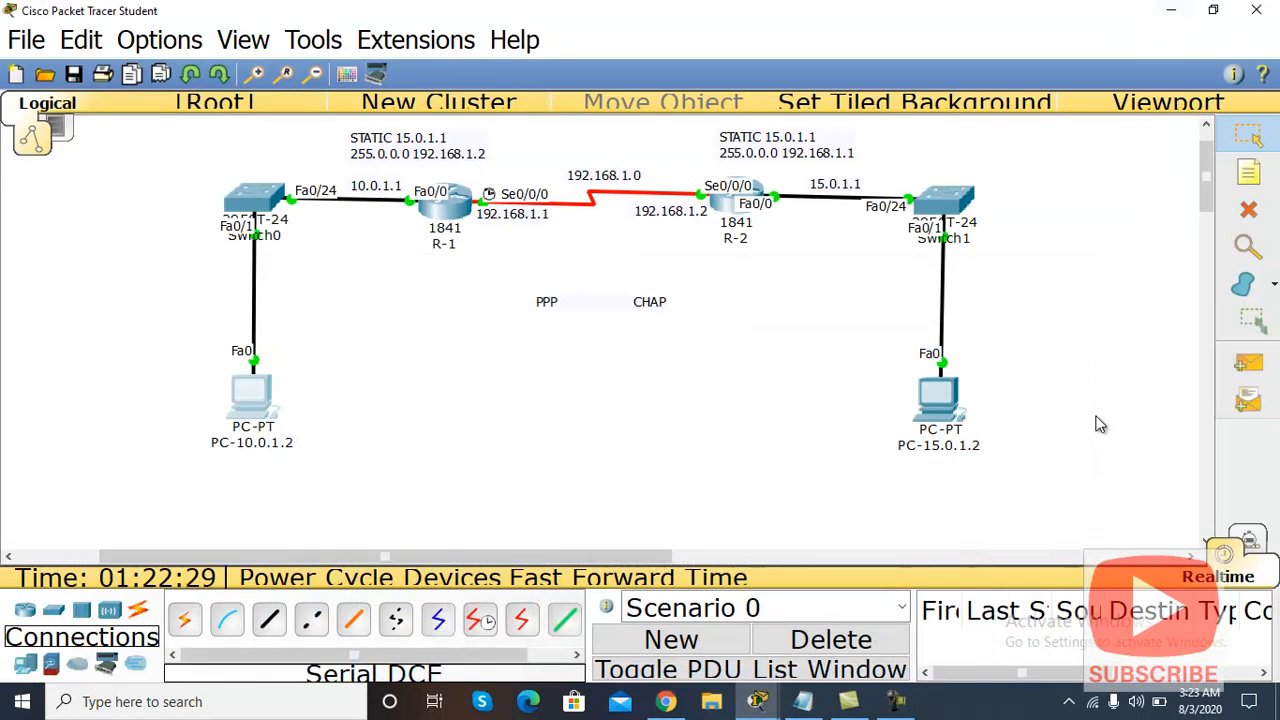
# Step: Ping 10.0.1.2 from PC-15.0.1.2's command prompt and highlight the 4 successful replies
pyautogui.click(940, 405)
pyautogui.click(755, 220)
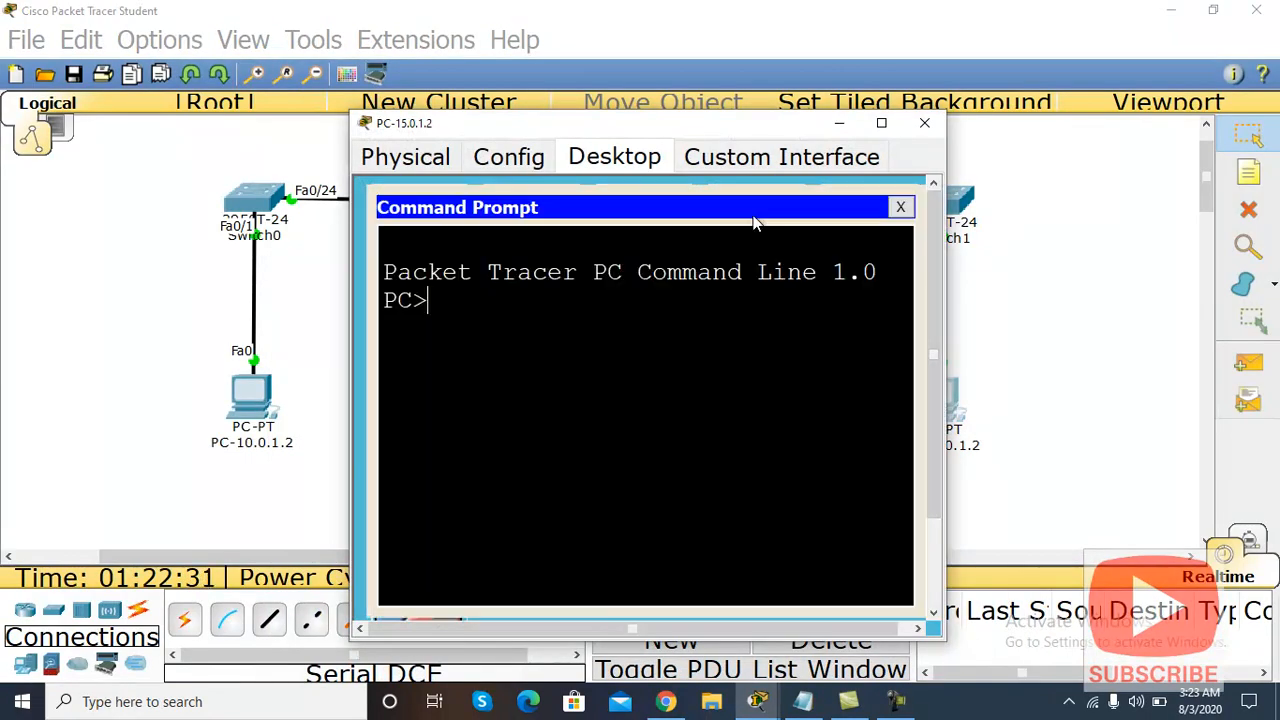
pyautogui.click(880, 123)
pyautogui.write('PING')
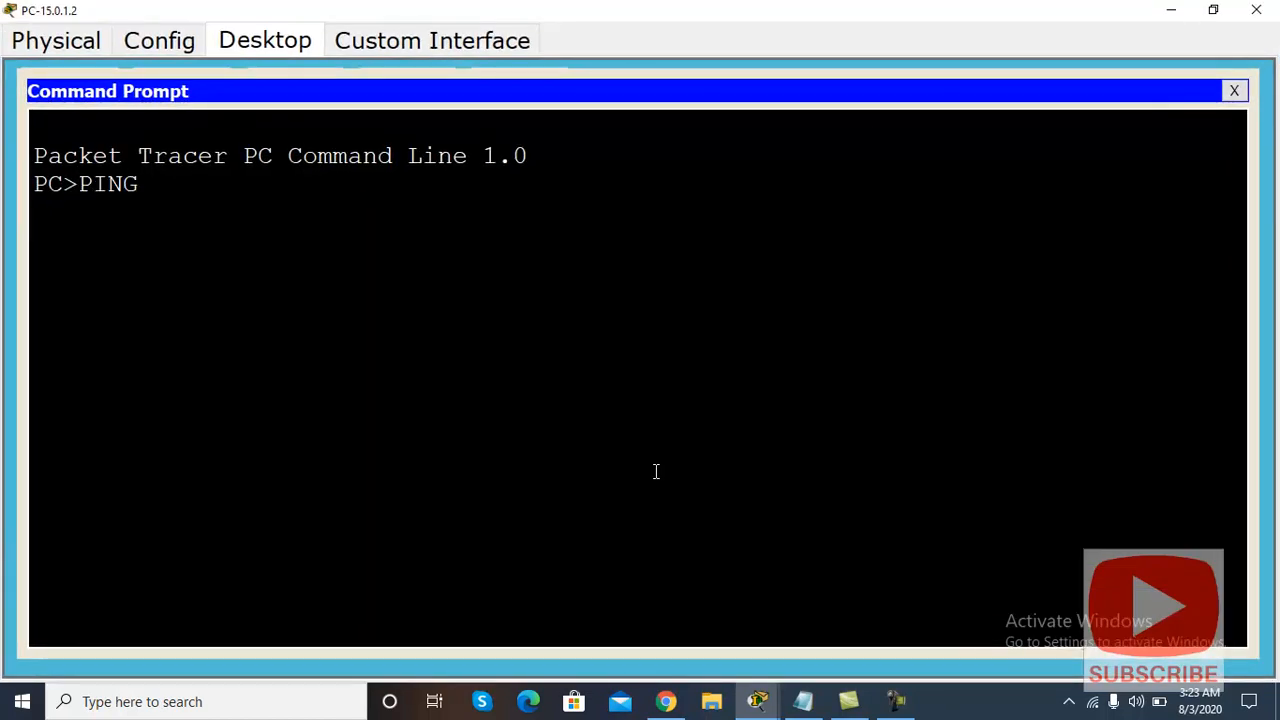
pyautogui.write(' 10.0.1.2')
pyautogui.press('Return')
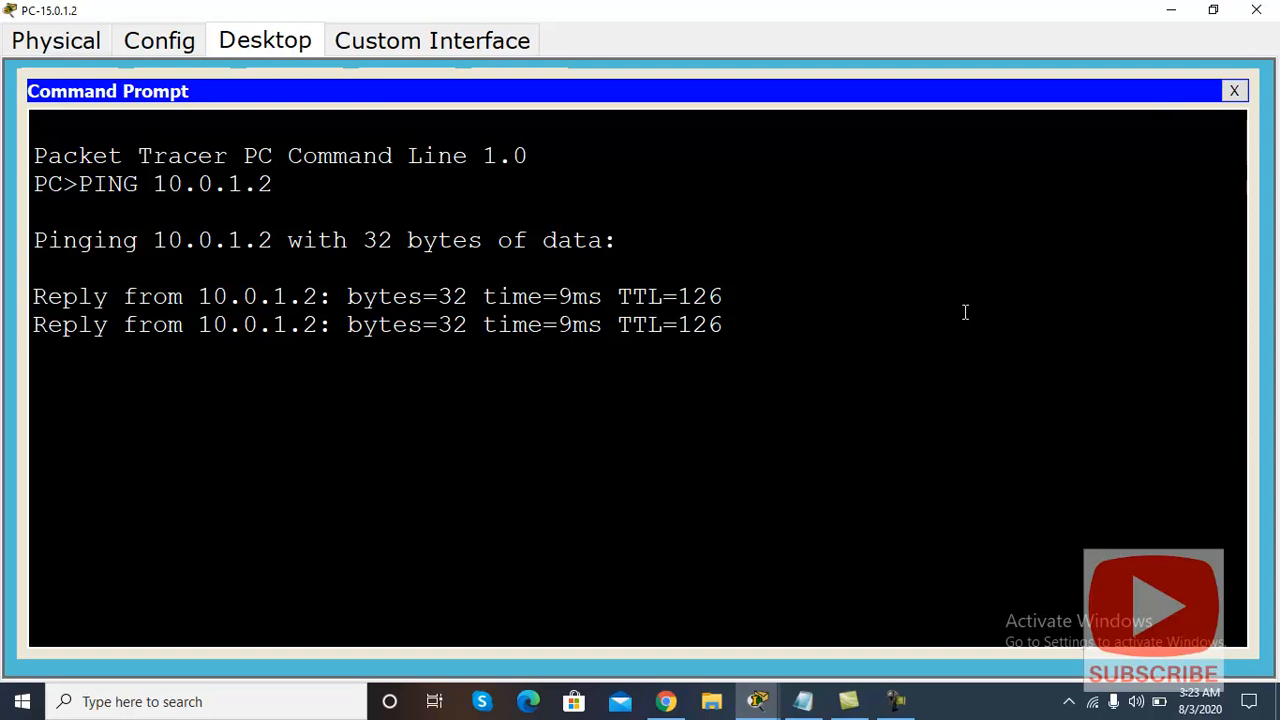
pyautogui.moveTo(738, 384); pyautogui.dragTo(5, 296)
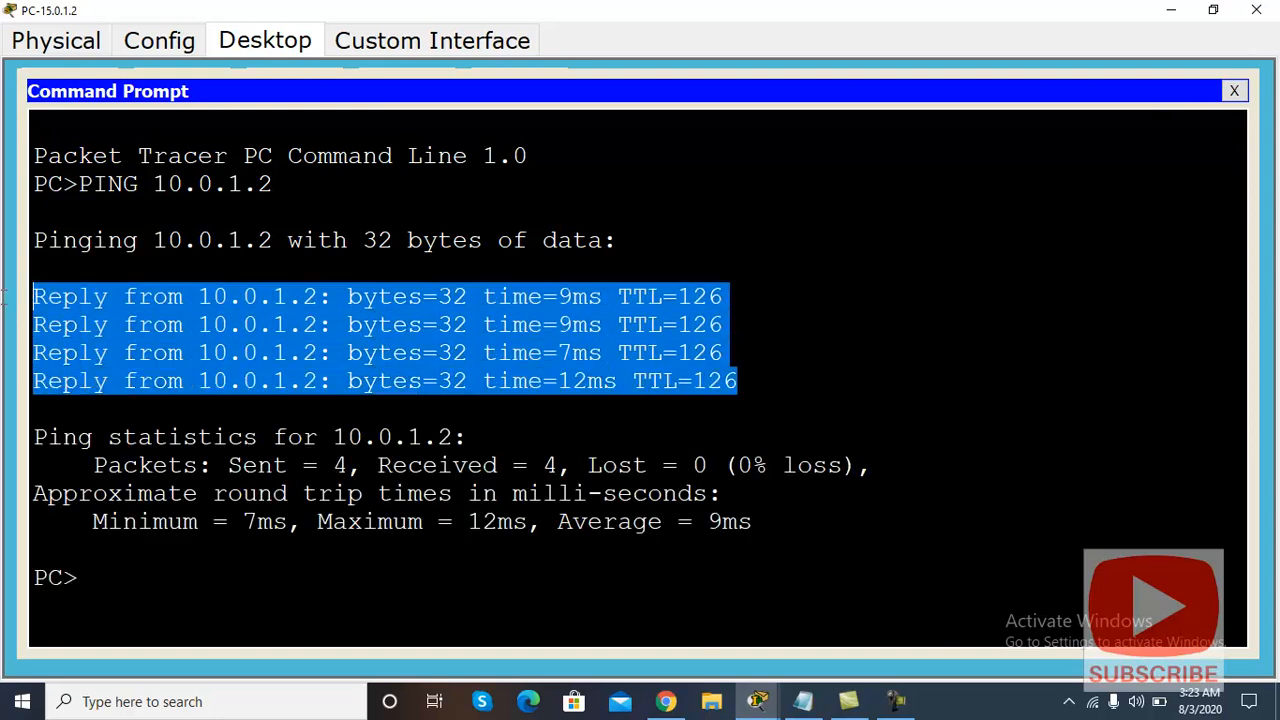
pyautogui.click(1171, 10)
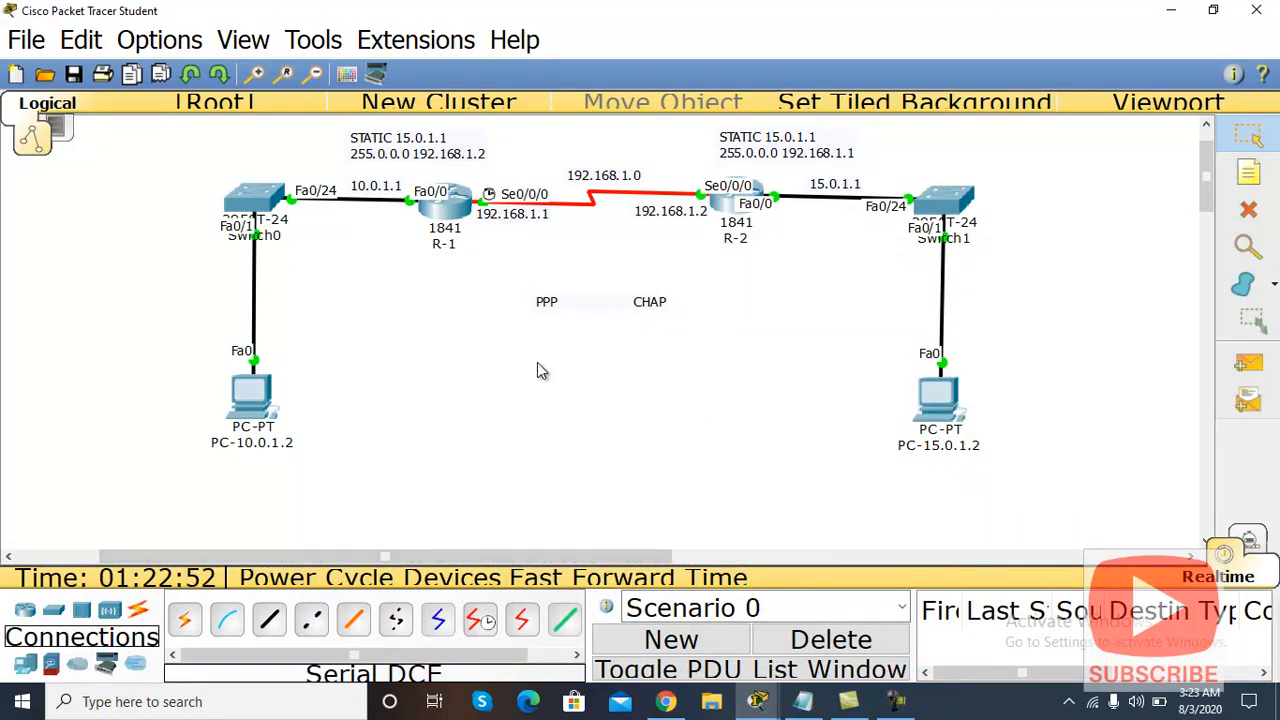
# Step: Display R-1's running configuration with SH RUN in its maximized CLI
pyautogui.click(441, 206)
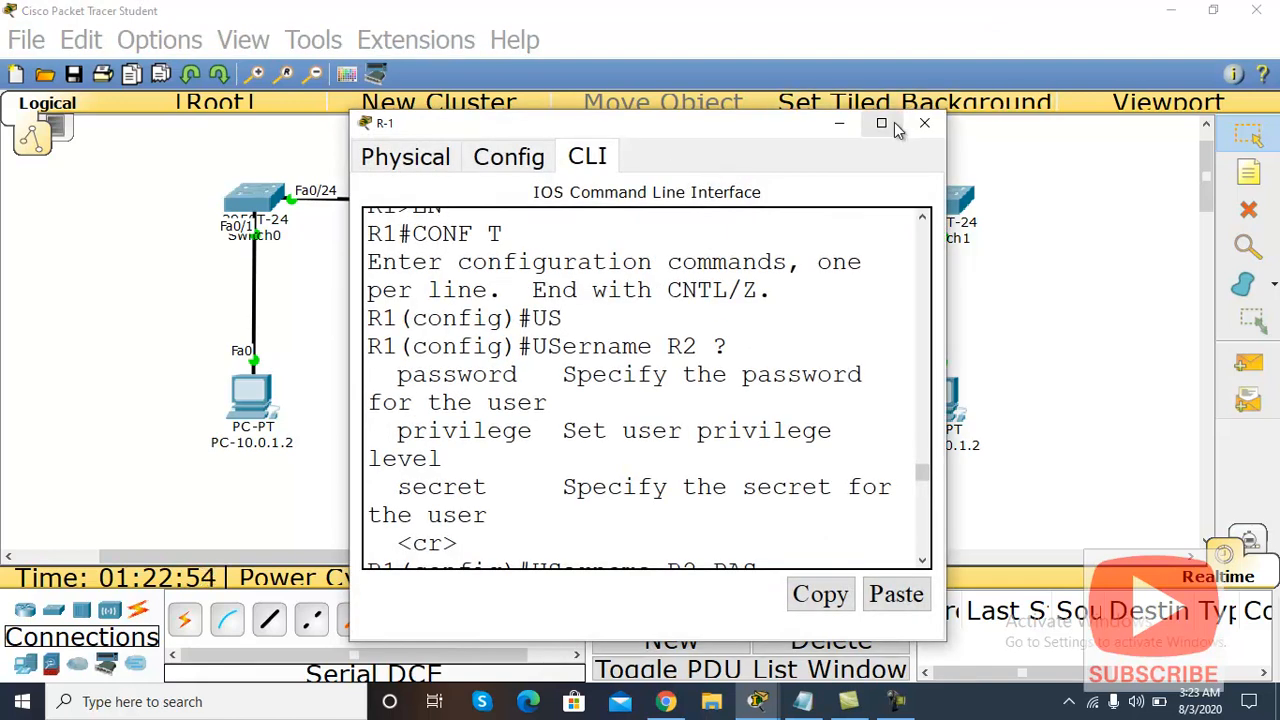
pyautogui.click(889, 124)
pyautogui.press('Return')
pyautogui.press('Return')
pyautogui.press('Return')
pyautogui.press('Return')
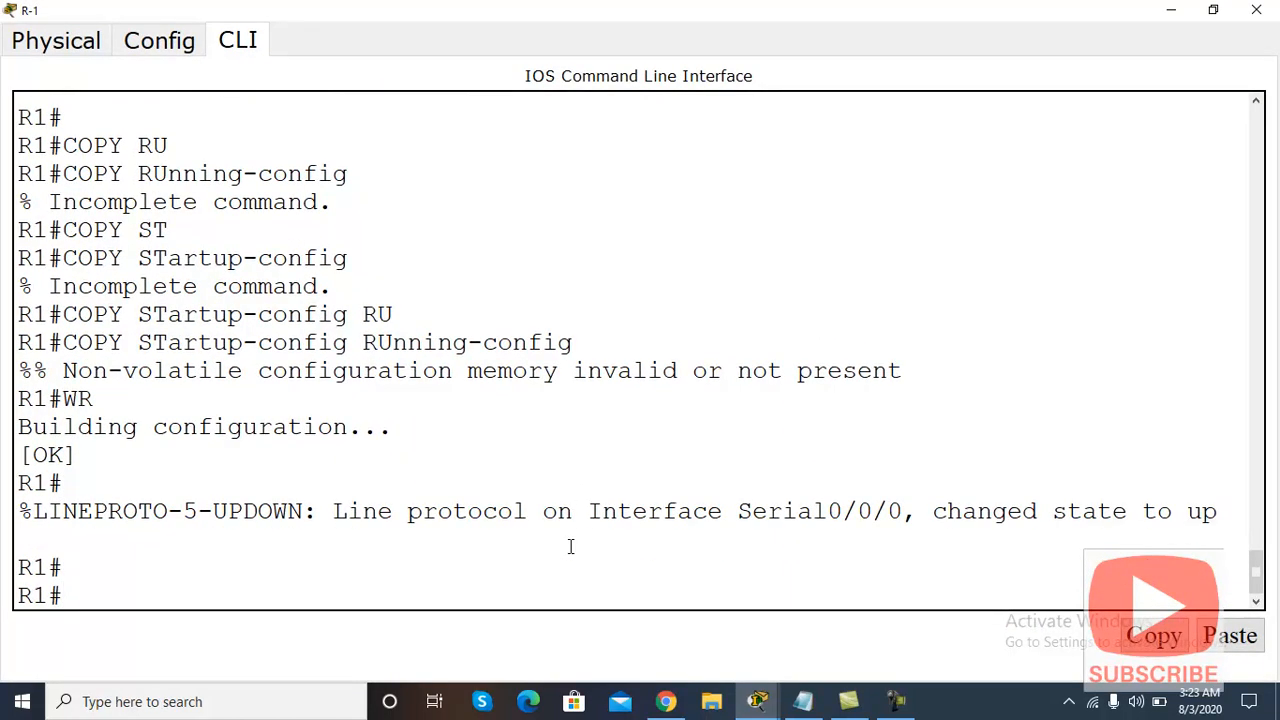
pyautogui.write('SH R')
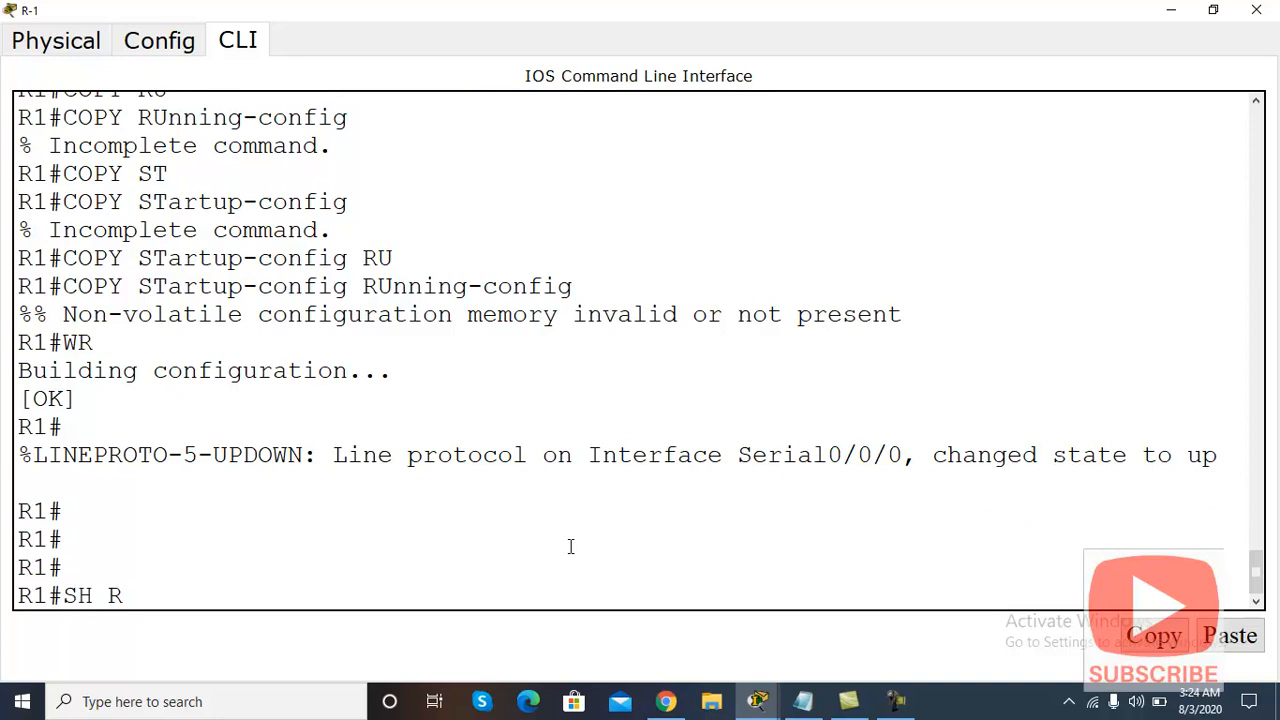
pyautogui.write('UN')
pyautogui.press('Return')
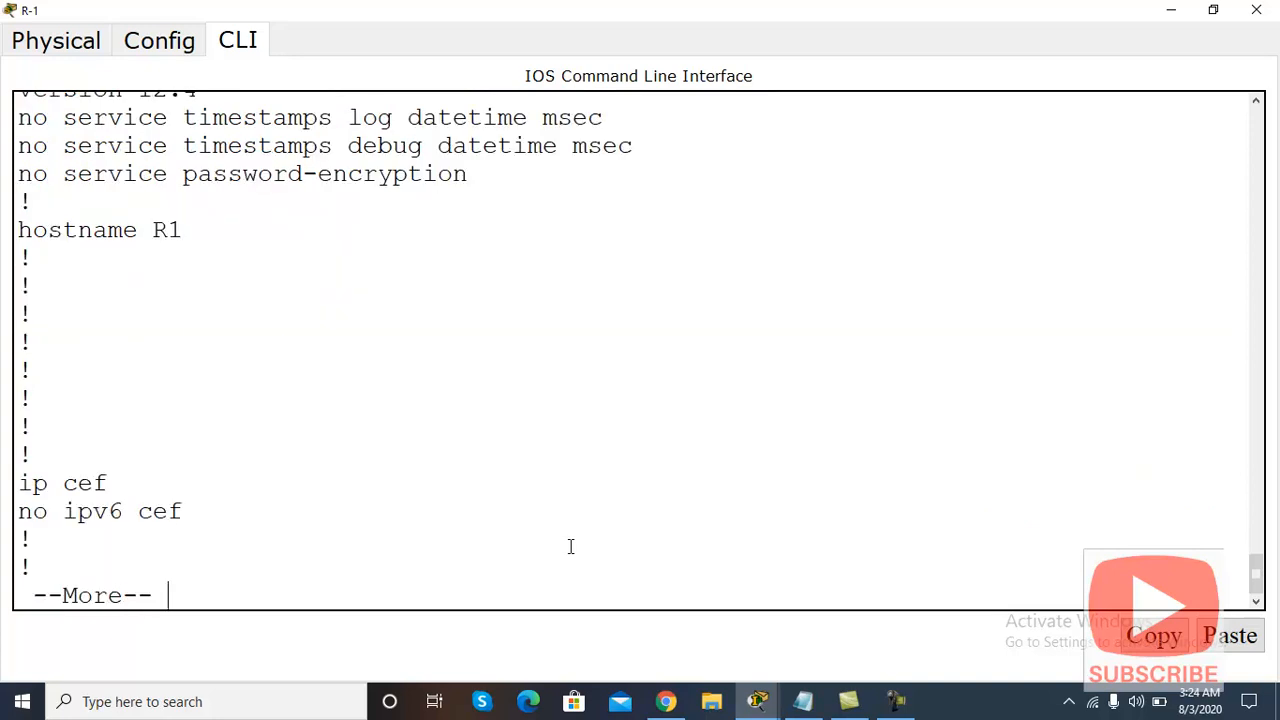
pyautogui.press('space')
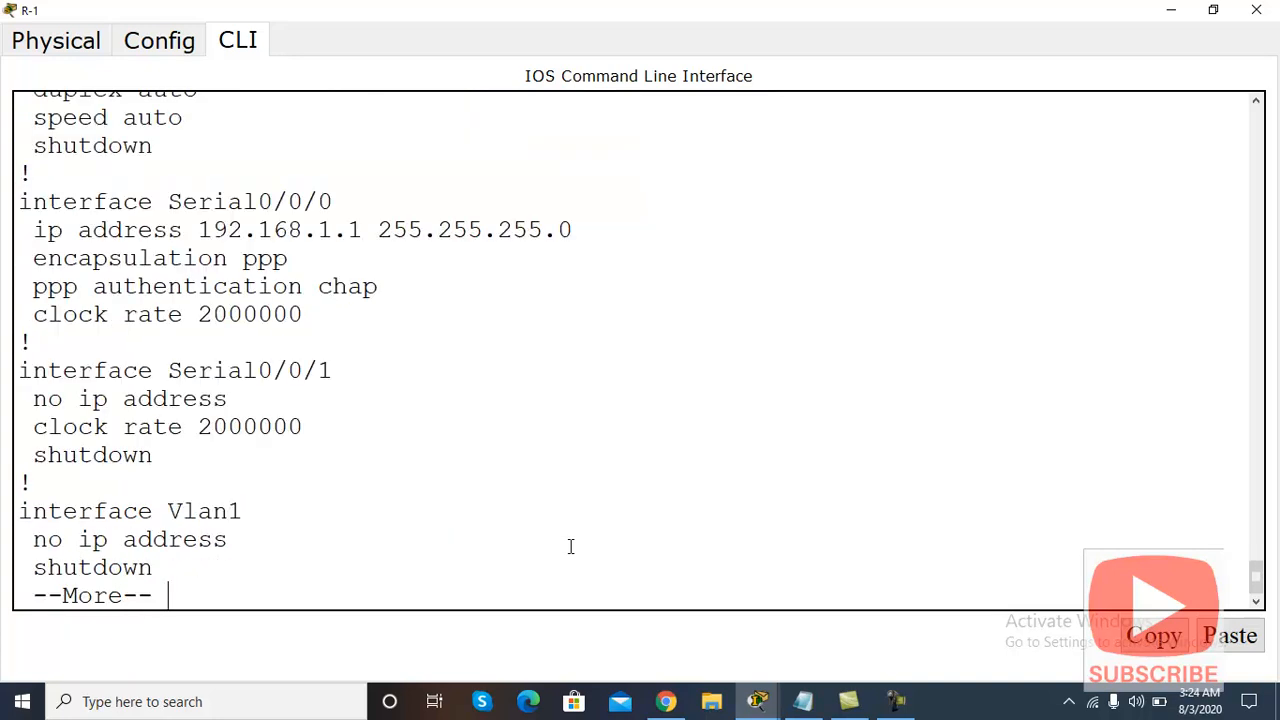
pyautogui.press('space')
pyautogui.press('space')
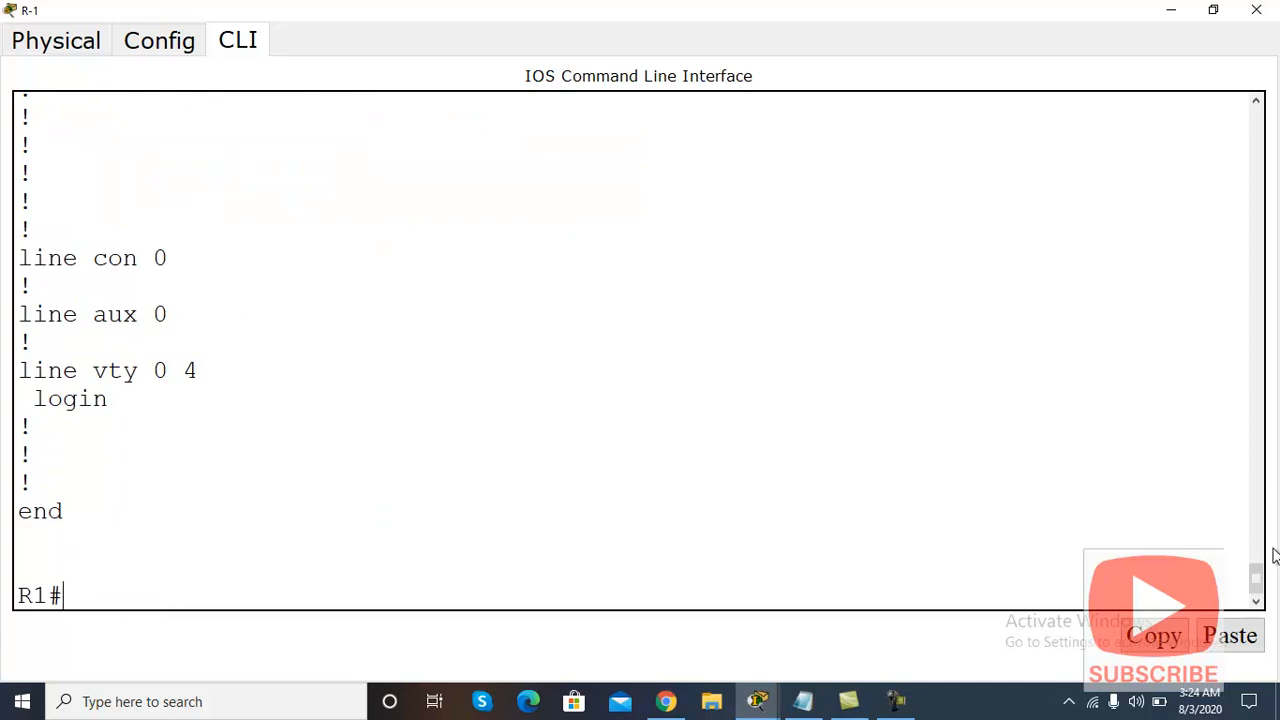
# Step: Copy R-1's Serial0/0/0 lines: 192.168.1.1, PPP encapsulation and CHAP authentication
pyautogui.moveTo(1256, 577); pyautogui.dragTo(1255, 530)
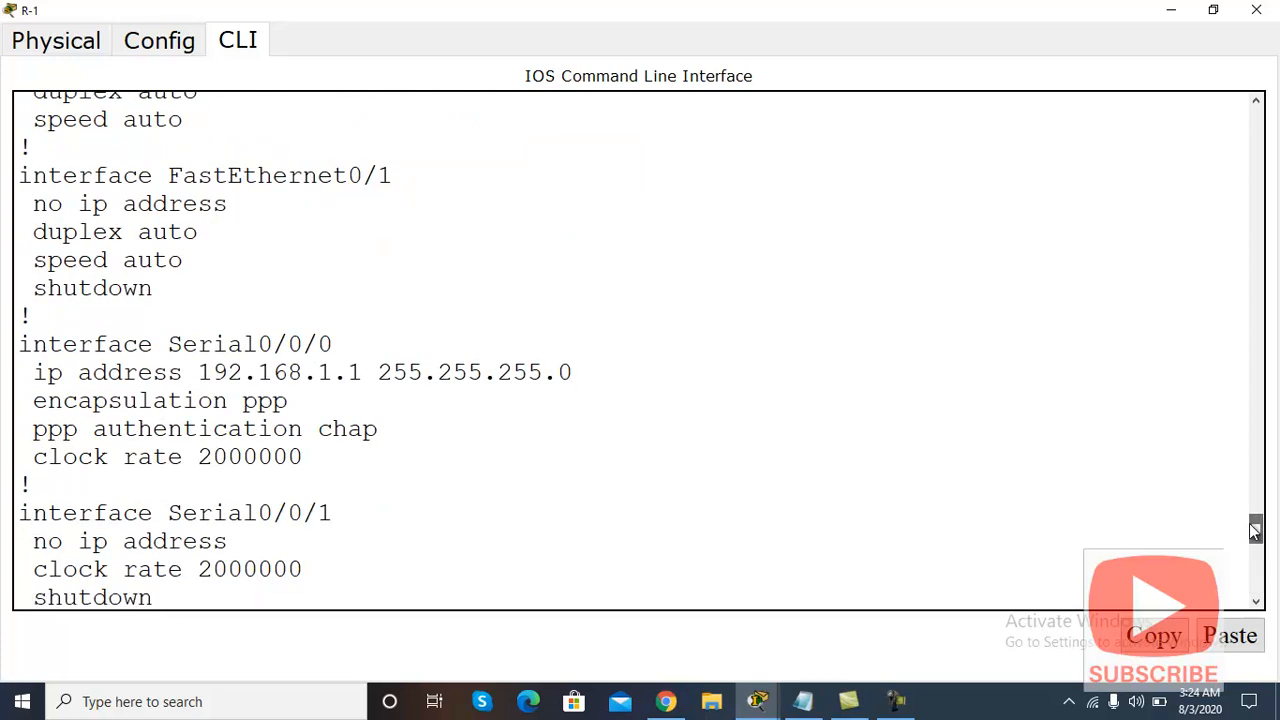
pyautogui.moveTo(380, 430); pyautogui.dragTo(18, 344)
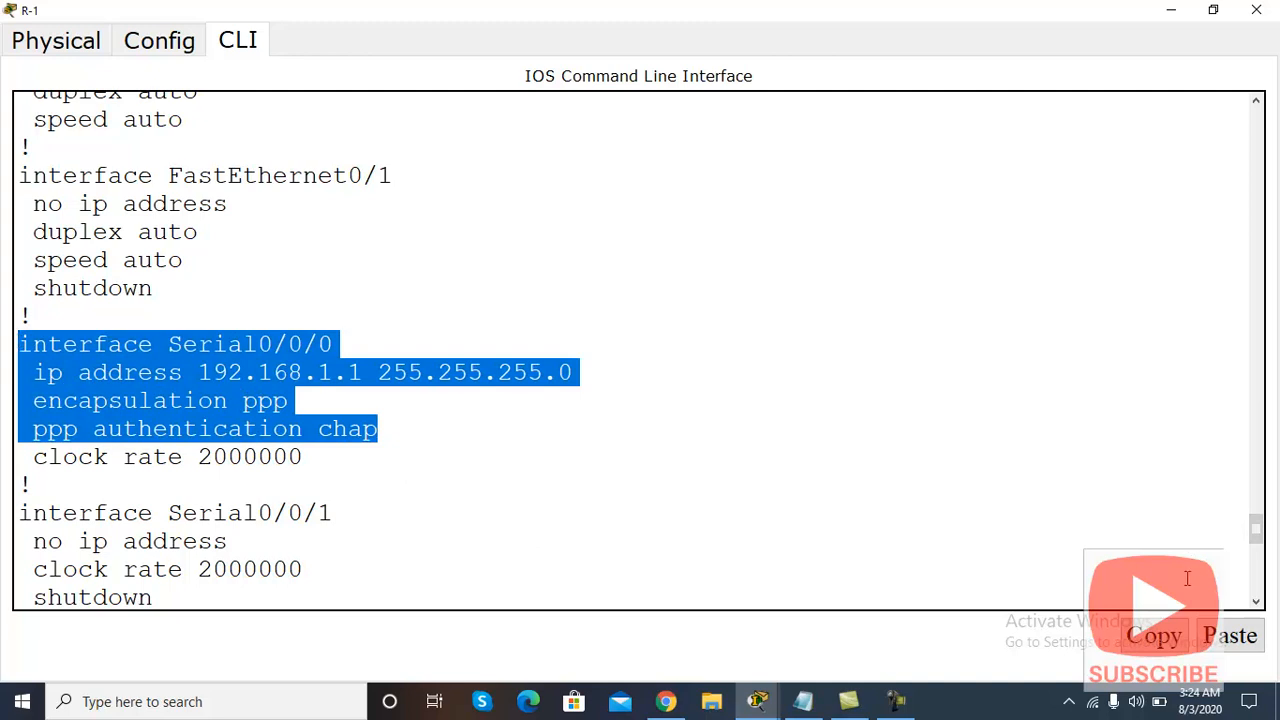
pyautogui.click(1155, 636)
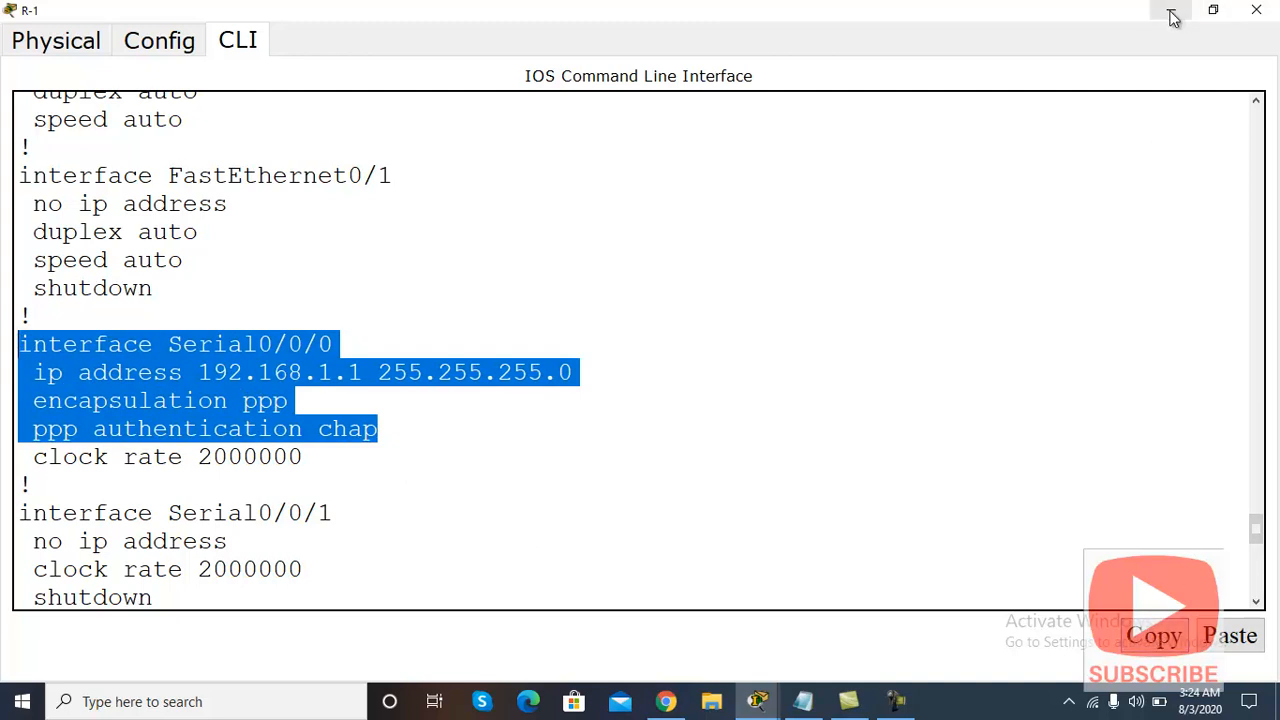
pyautogui.click(1173, 12)
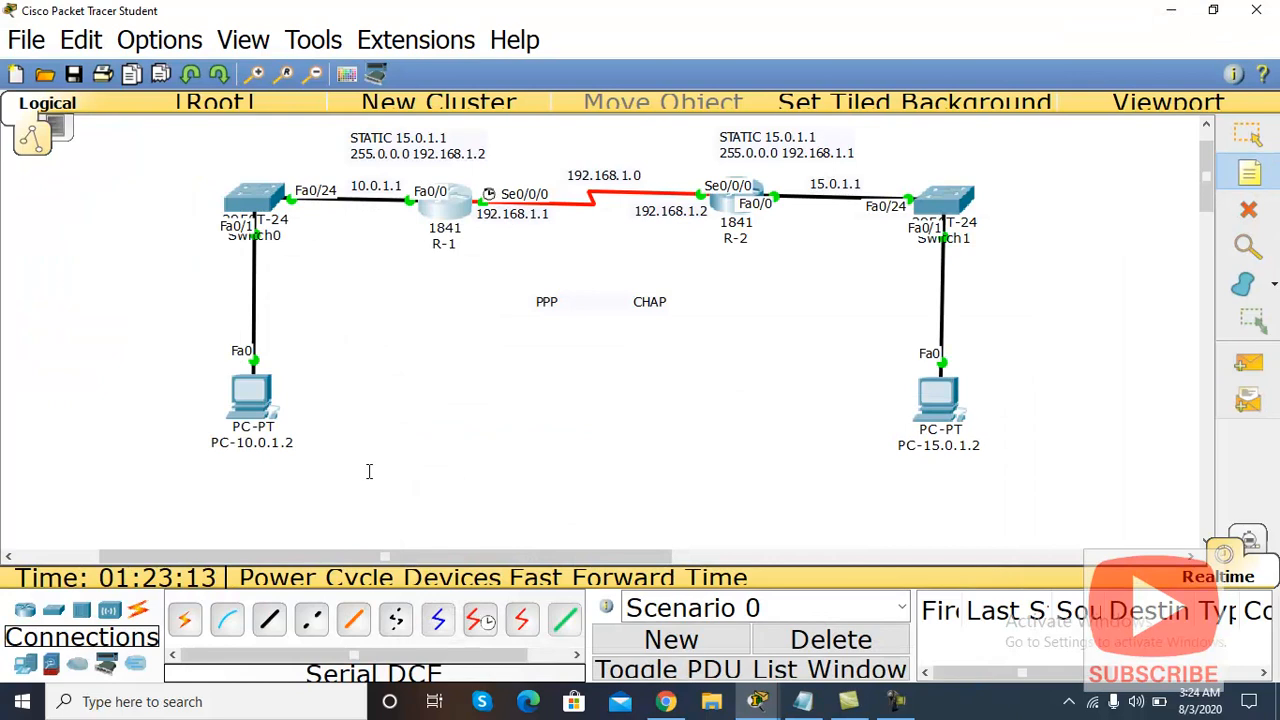
# Step: Paste R-1's Serial0/0/0 config into a canvas note placed below PC-10.0.1.2
pyautogui.click(370, 429)
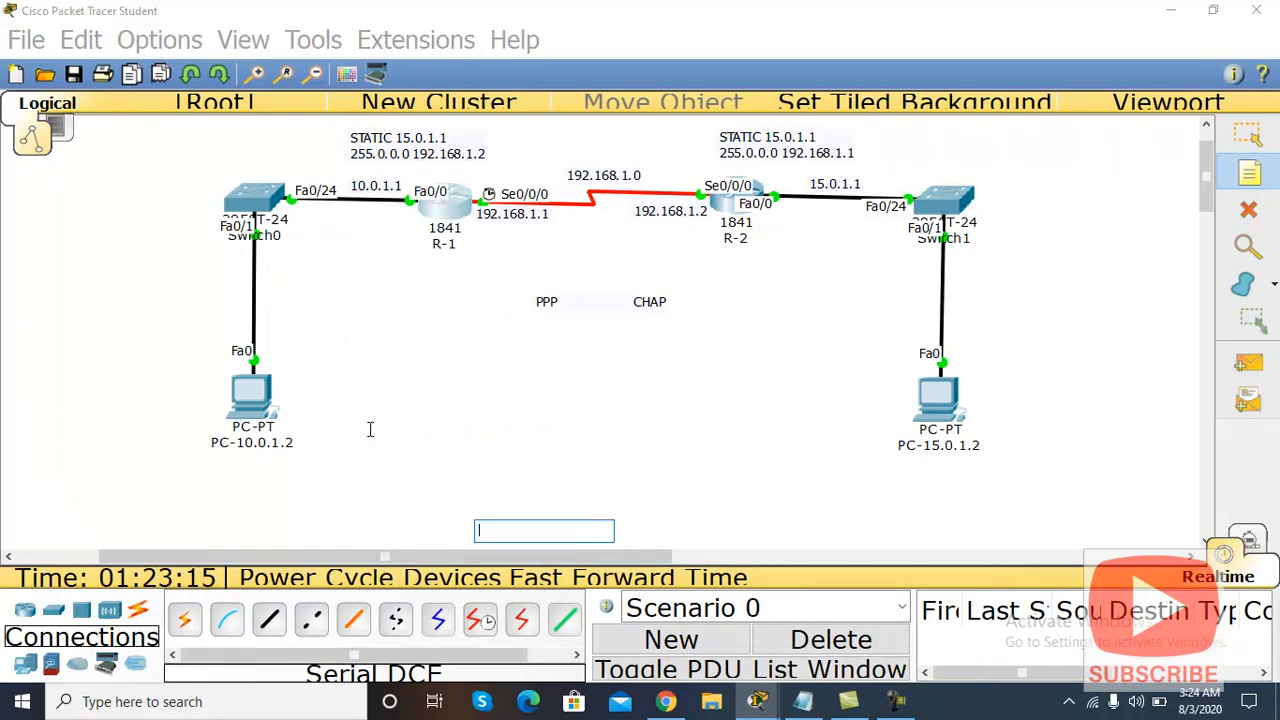
pyautogui.hotkey('ctrl', 'v')
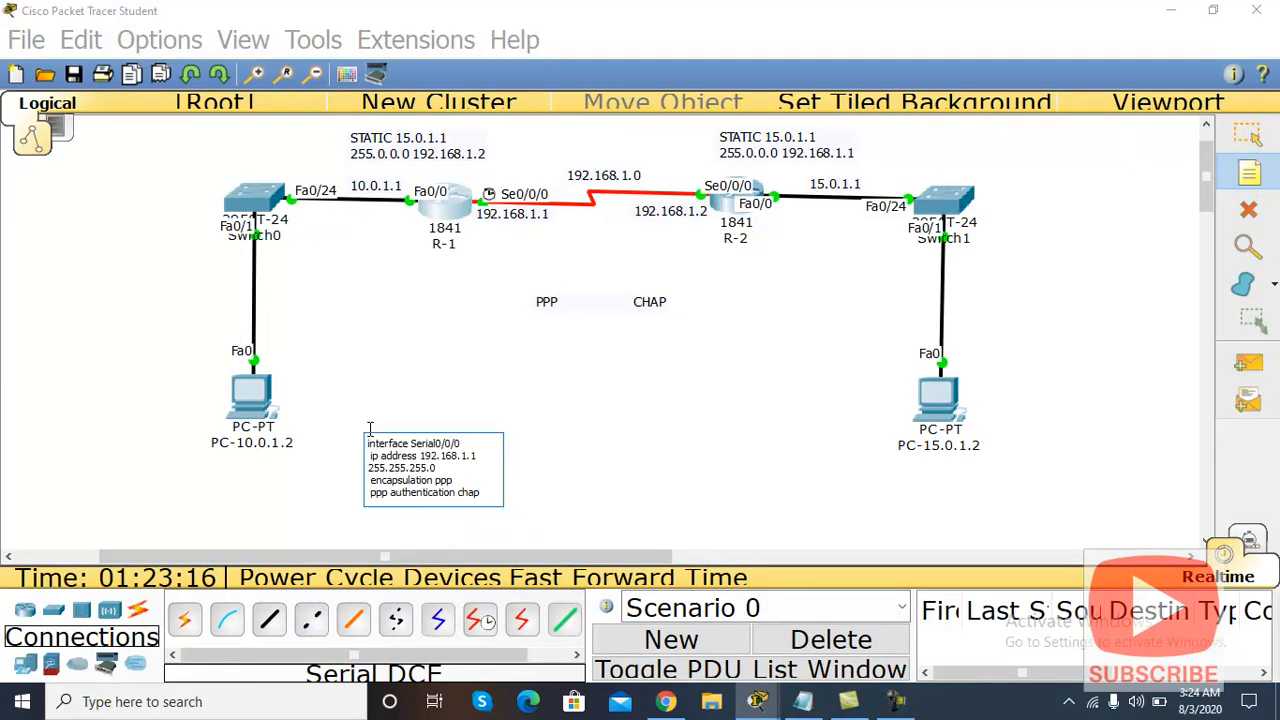
pyautogui.click(1247, 136)
pyautogui.moveTo(410, 480); pyautogui.dragTo(203, 513)
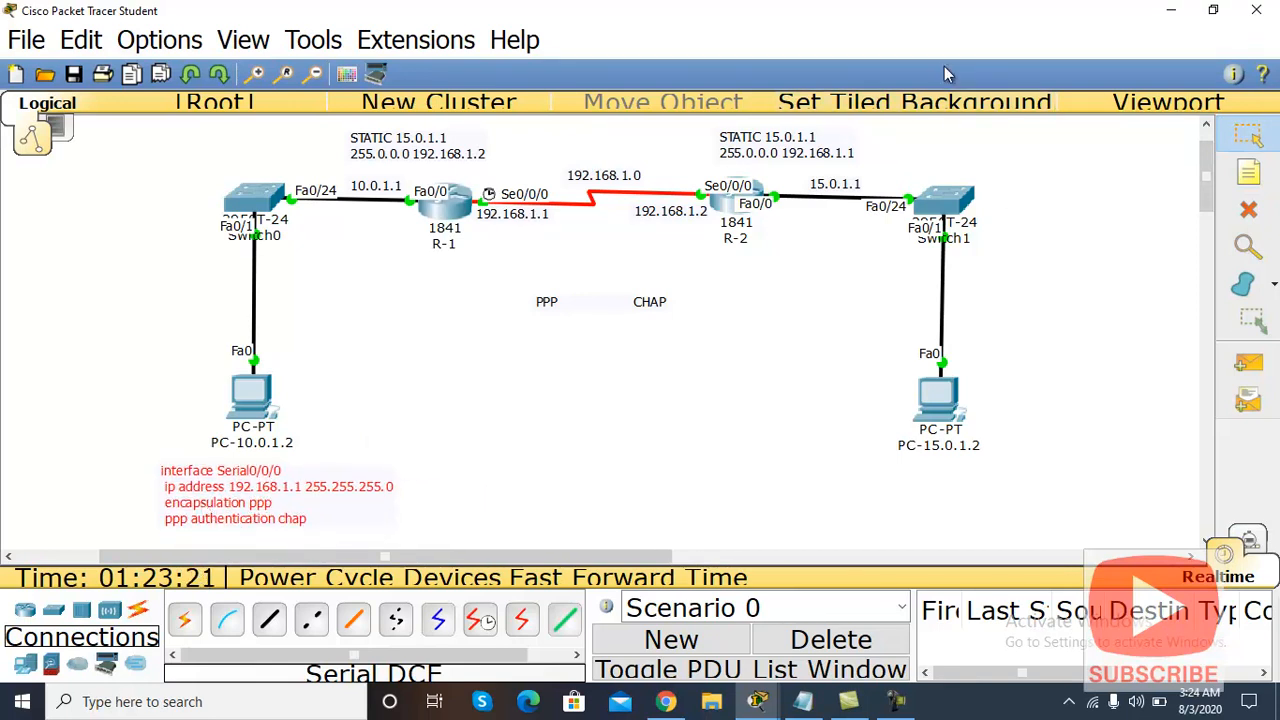
# Step: Exit R-2's interface and global configuration modes and save its configuration
pyautogui.click(722, 204)
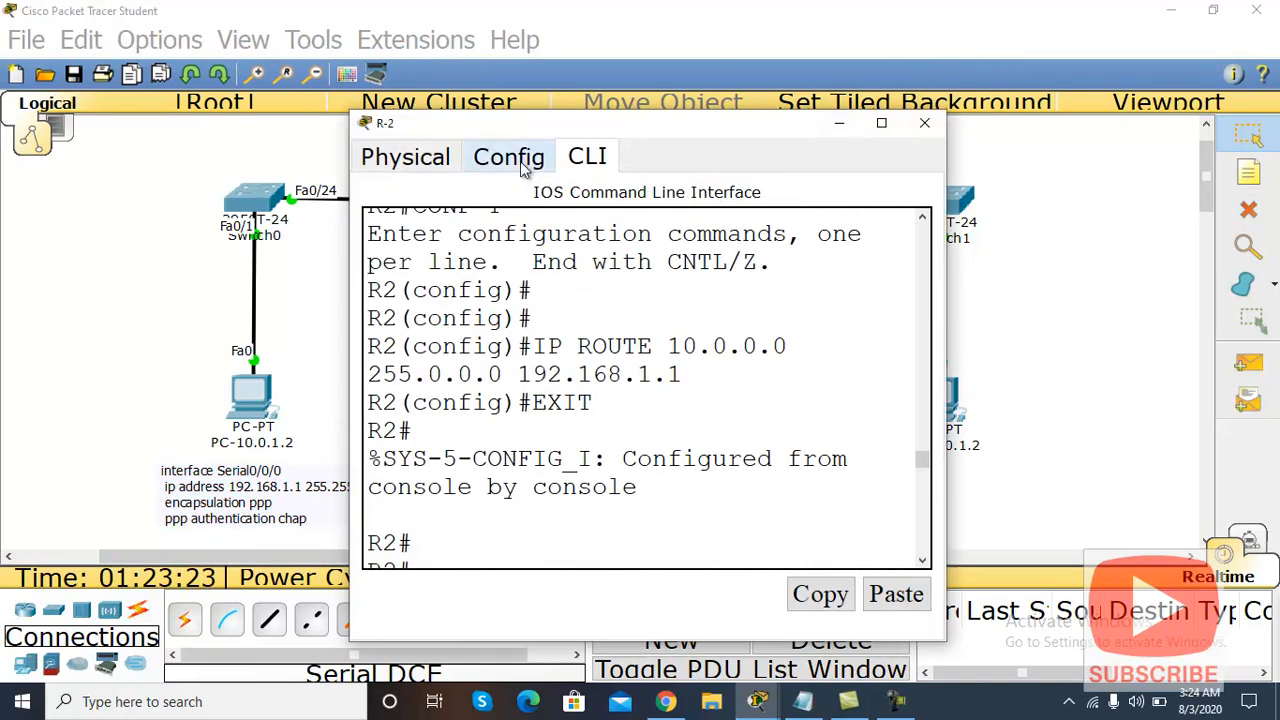
pyautogui.click(884, 125)
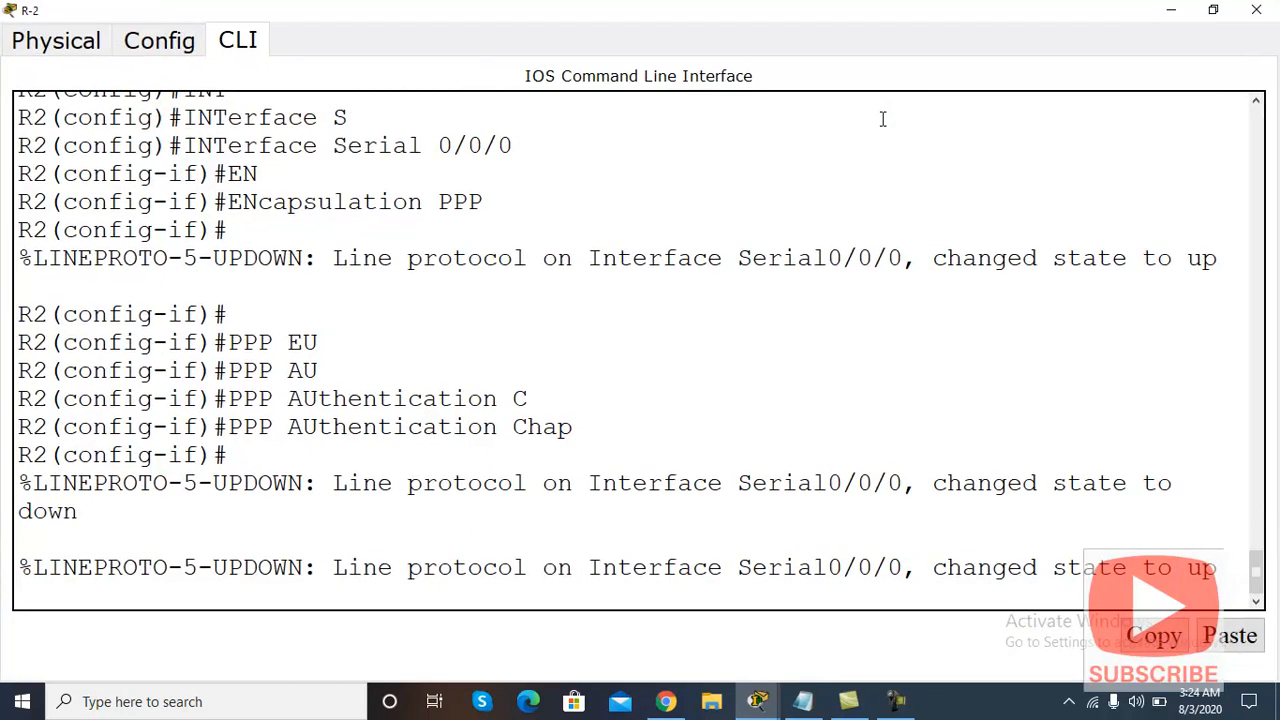
pyautogui.press('Return')
pyautogui.press('Return')
pyautogui.press('Return')
pyautogui.write('EXIT')
pyautogui.press('Return')
pyautogui.press('Return')
pyautogui.write('EXIT')
pyautogui.press('Return')
pyautogui.press('Return')
pyautogui.press('Return')
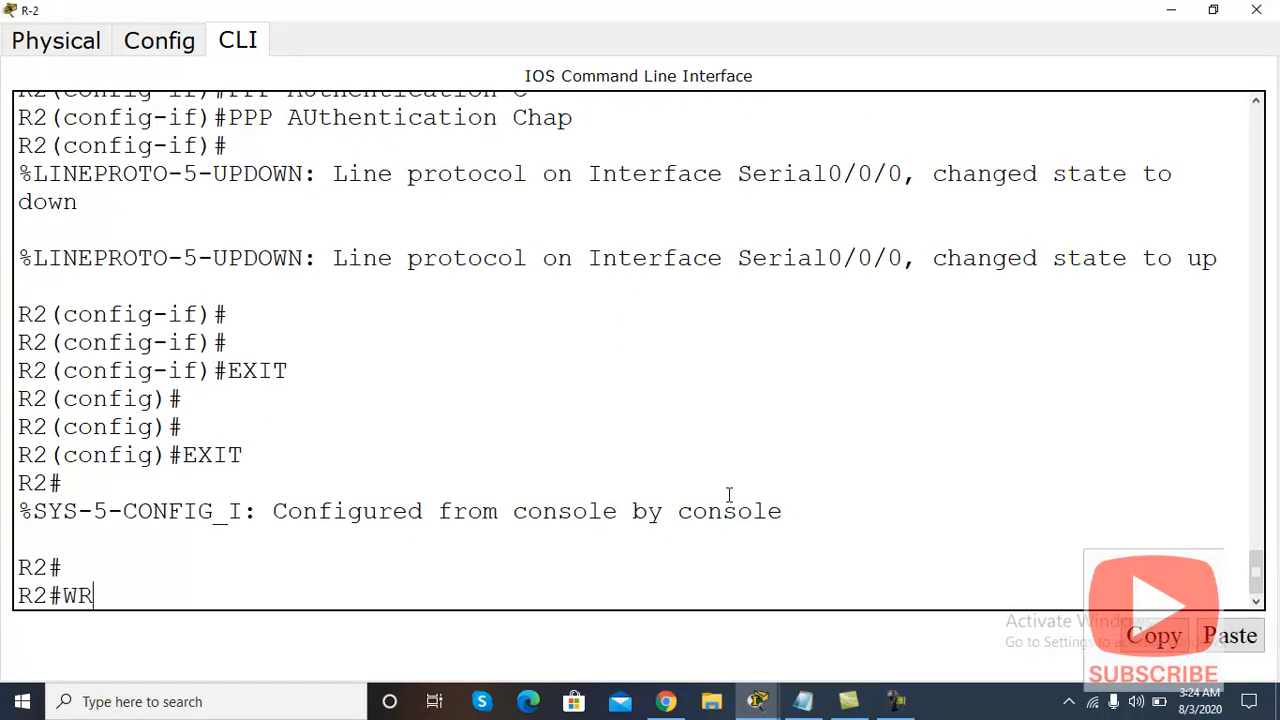
pyautogui.press('Return')
# Step: Show R-2's running config and copy its Serial0/0/0 block with 192.168.1.2, PPP and CHAP
pyautogui.press('Return')
pyautogui.press('Return')
pyautogui.write('SH RUN')
pyautogui.press('Return')
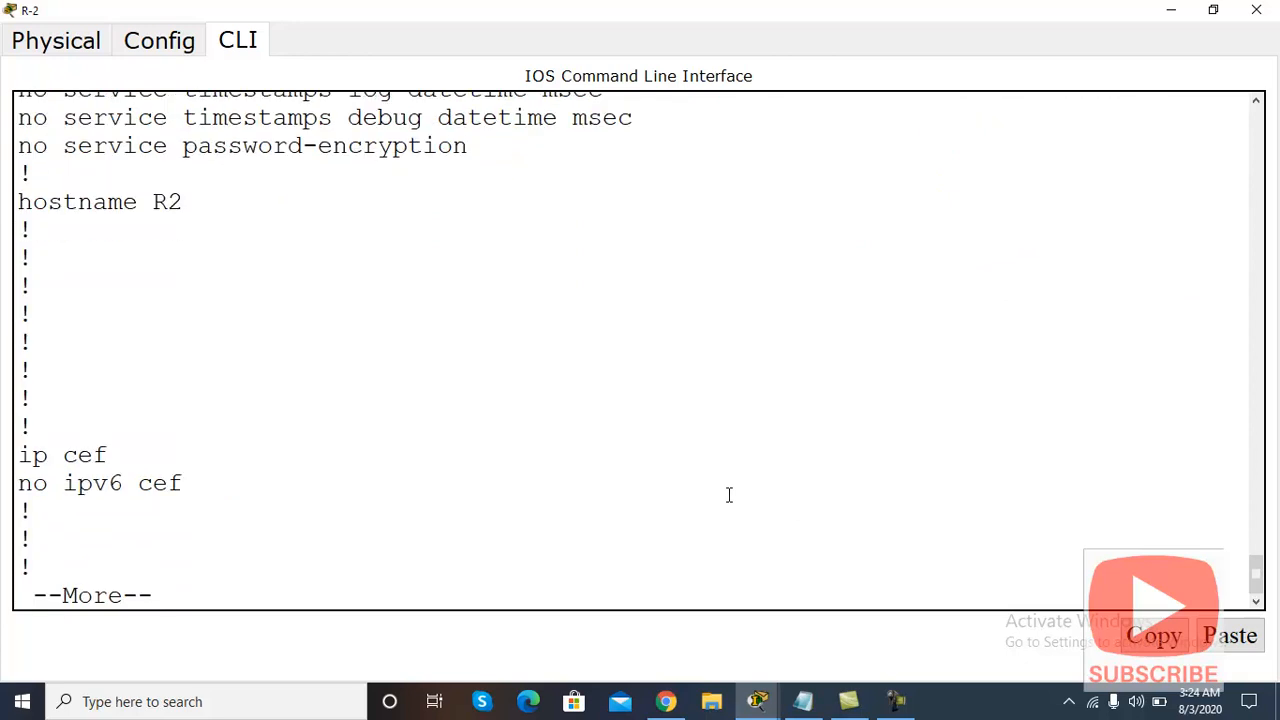
pyautogui.press('space')
pyautogui.press('space')
pyautogui.press('space')
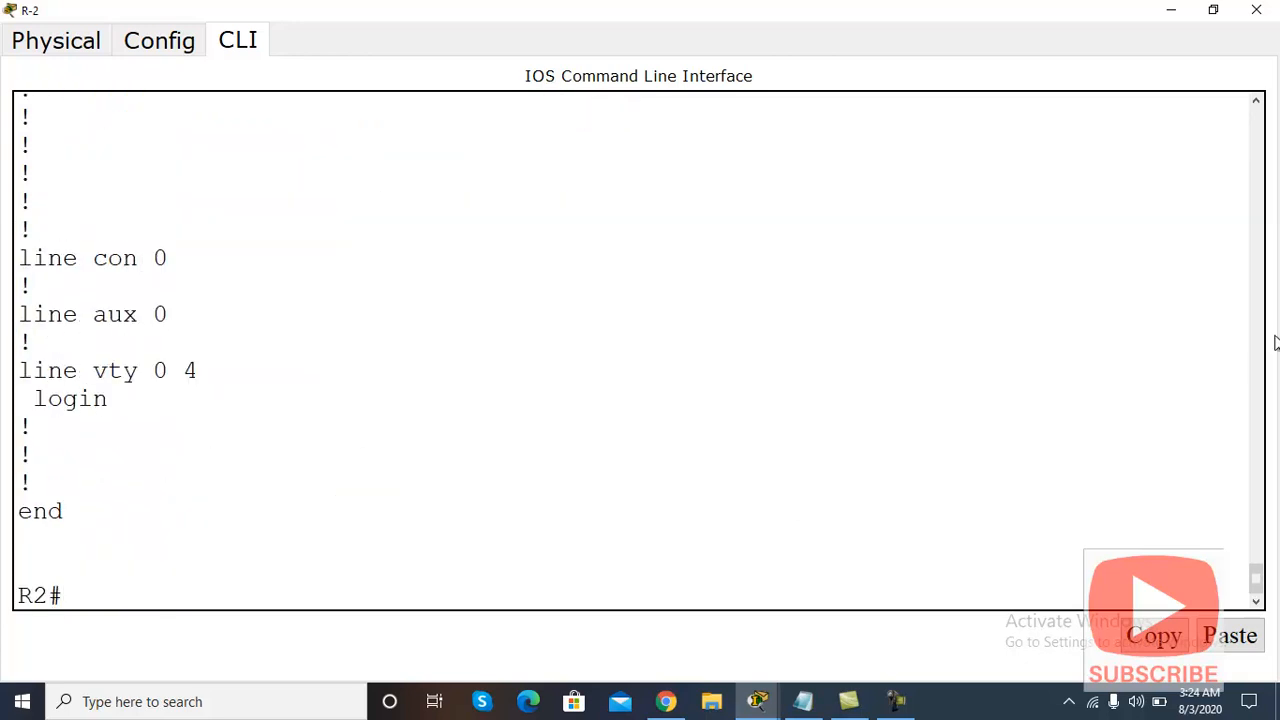
pyautogui.moveTo(1257, 578); pyautogui.dragTo(1257, 524)
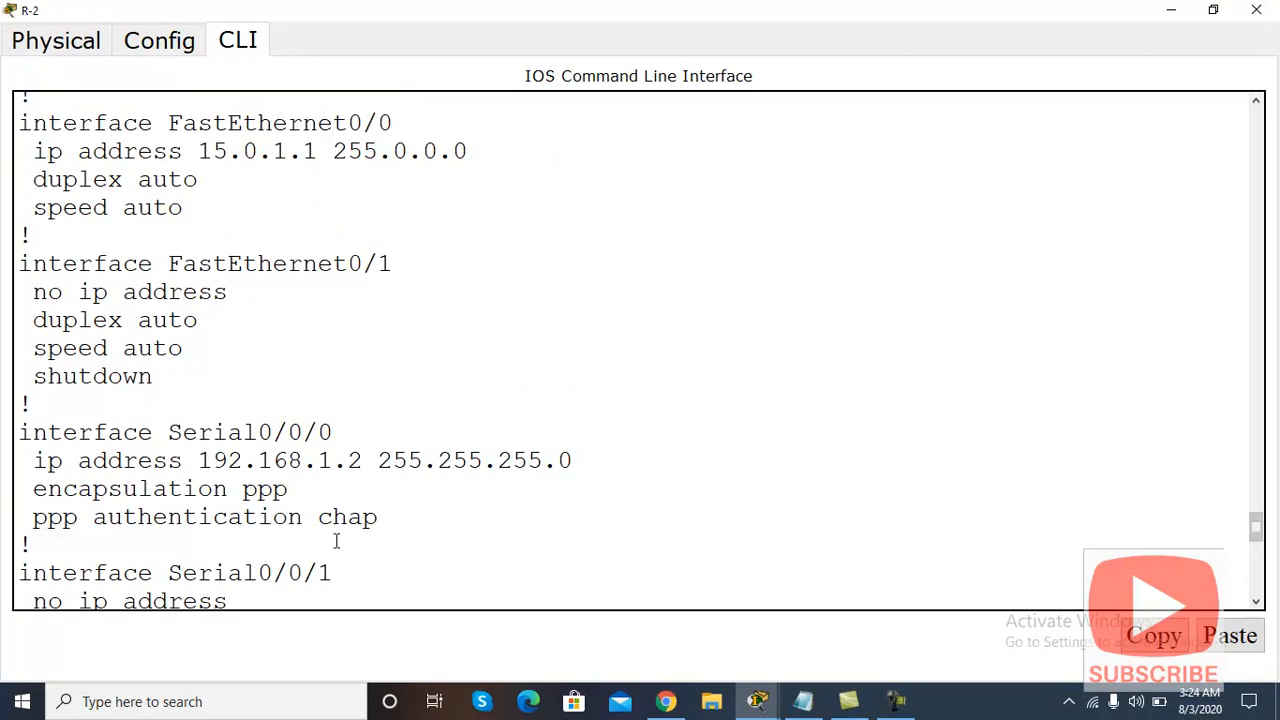
pyautogui.moveTo(380, 517); pyautogui.dragTo(17, 432)
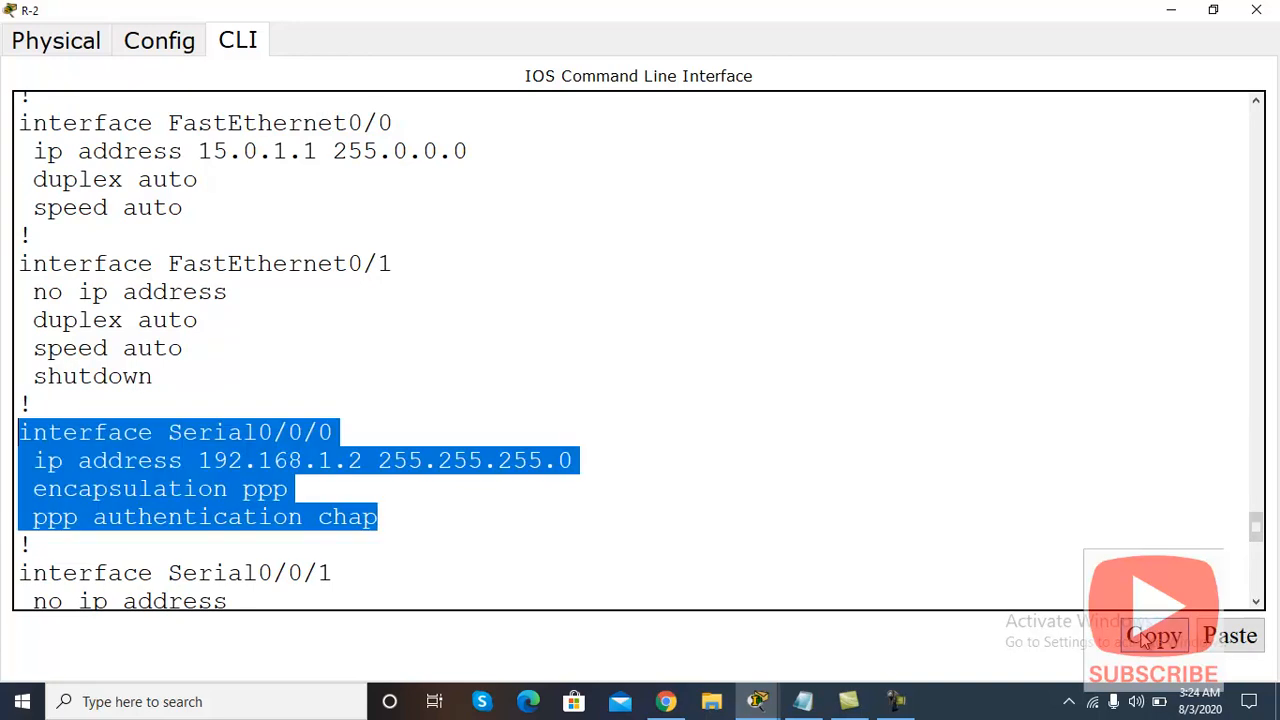
pyautogui.click(1172, 17)
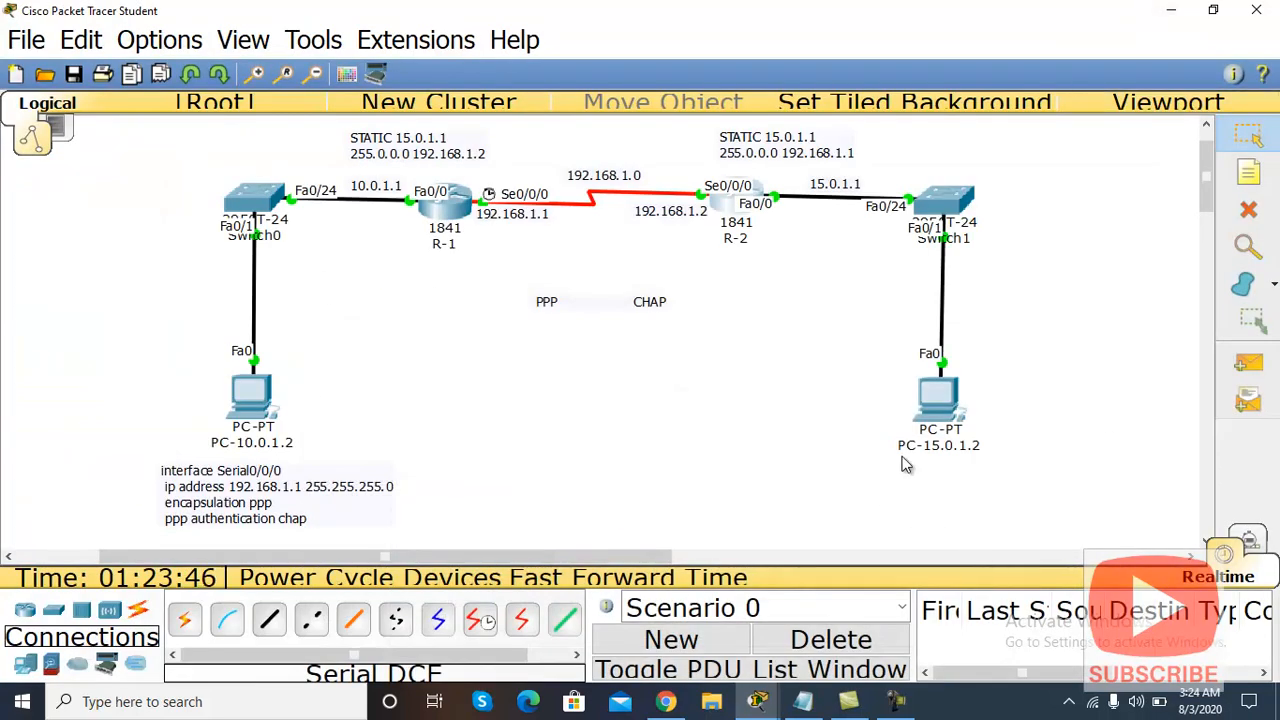
# Step: Paste R-2's Serial0/0/0 config into a new note below PC-15.0.1.2
pyautogui.click(1250, 172)
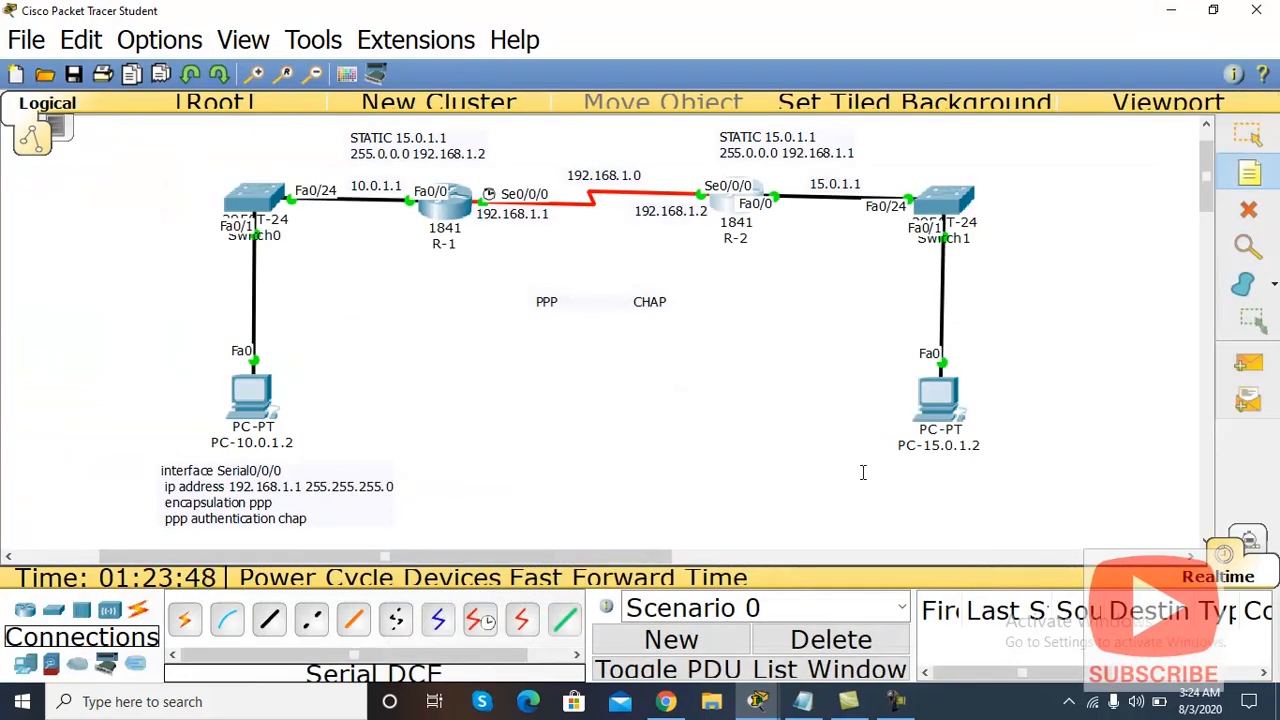
pyautogui.click(863, 472)
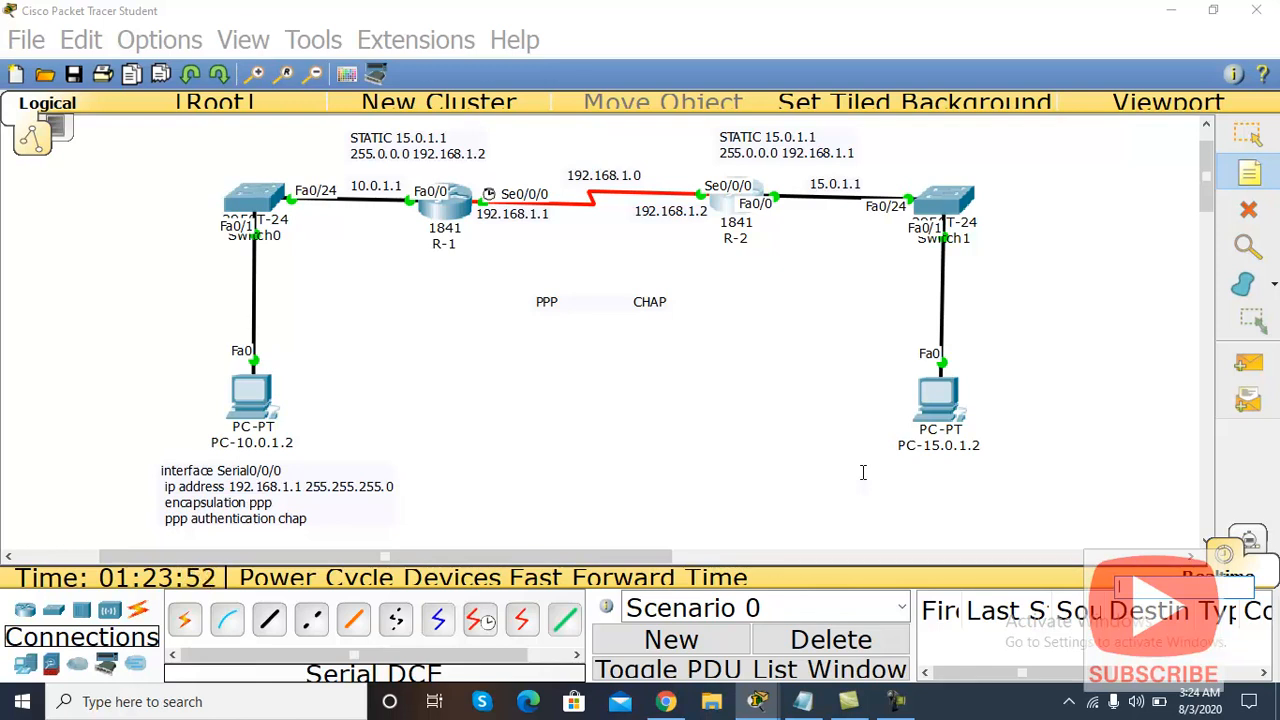
pyautogui.write('v')
pyautogui.press('BackSpace')
pyautogui.hotkey('ctrl', 'v')
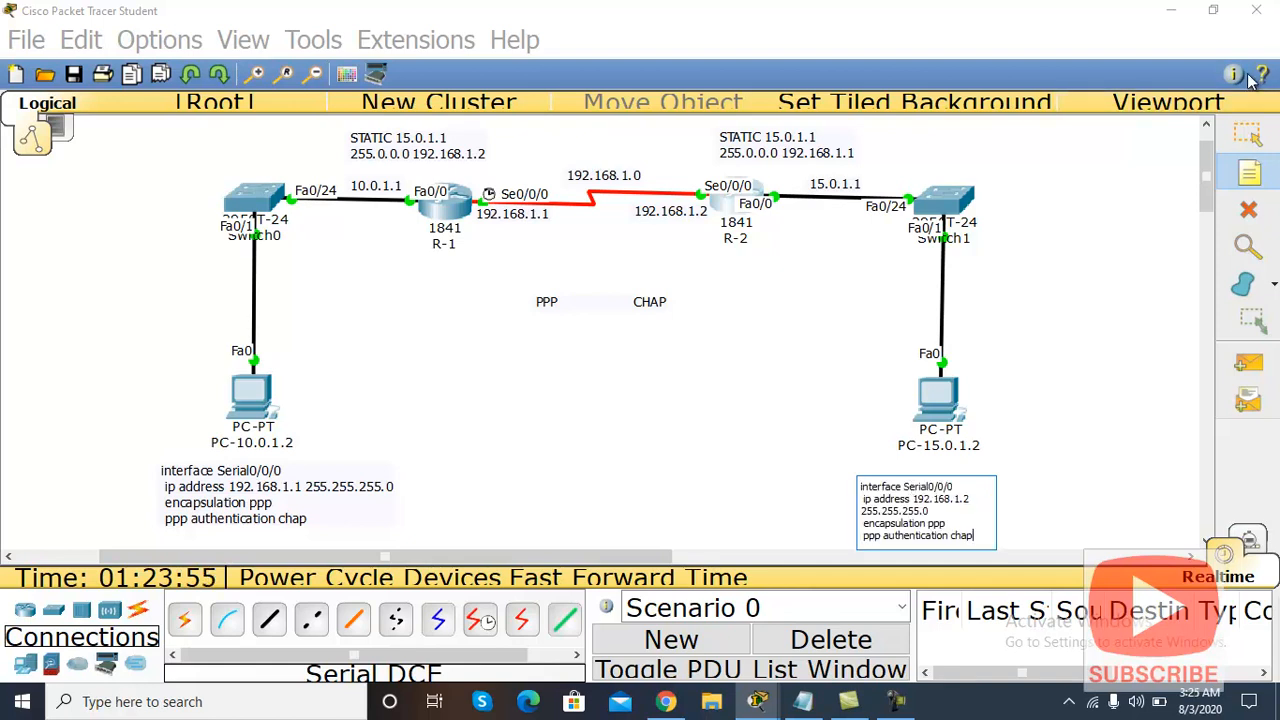
pyautogui.click(1247, 135)
pyautogui.moveTo(916, 503); pyautogui.dragTo(908, 493)
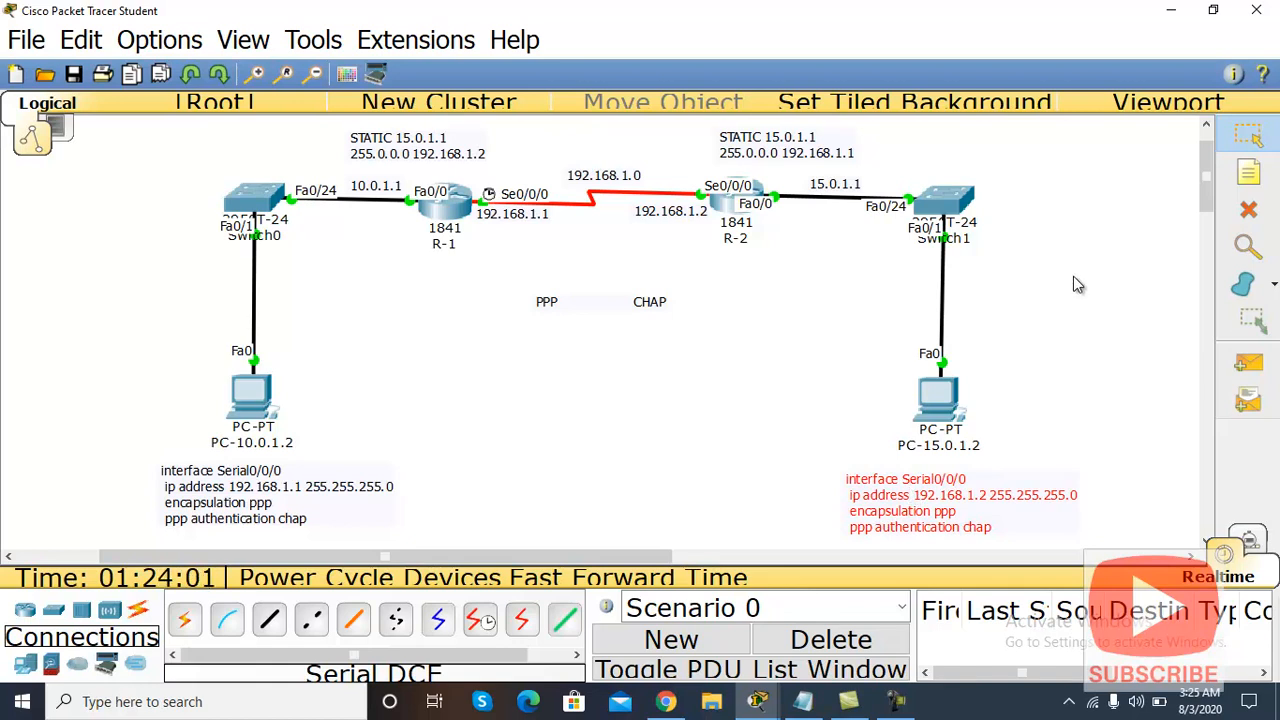
# Step: Align R-2's and R-1's config notes neatly under their PCs
pyautogui.click(898, 705)
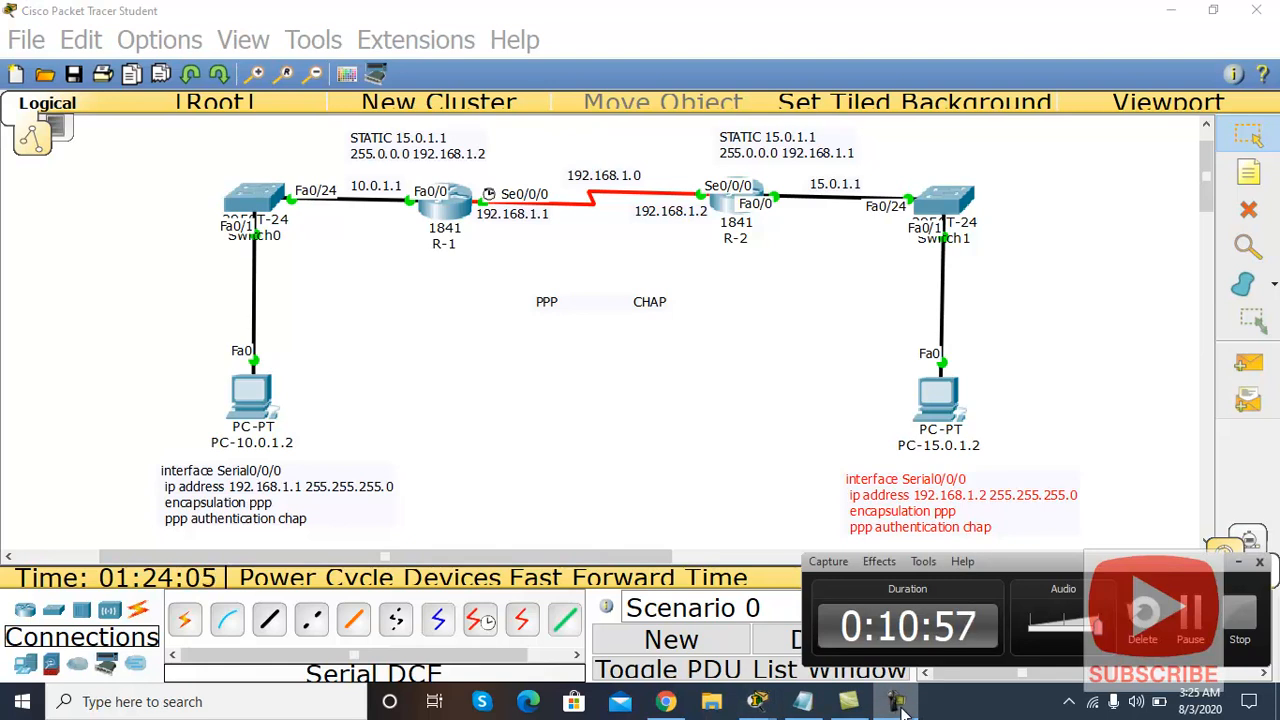
pyautogui.click(898, 705)
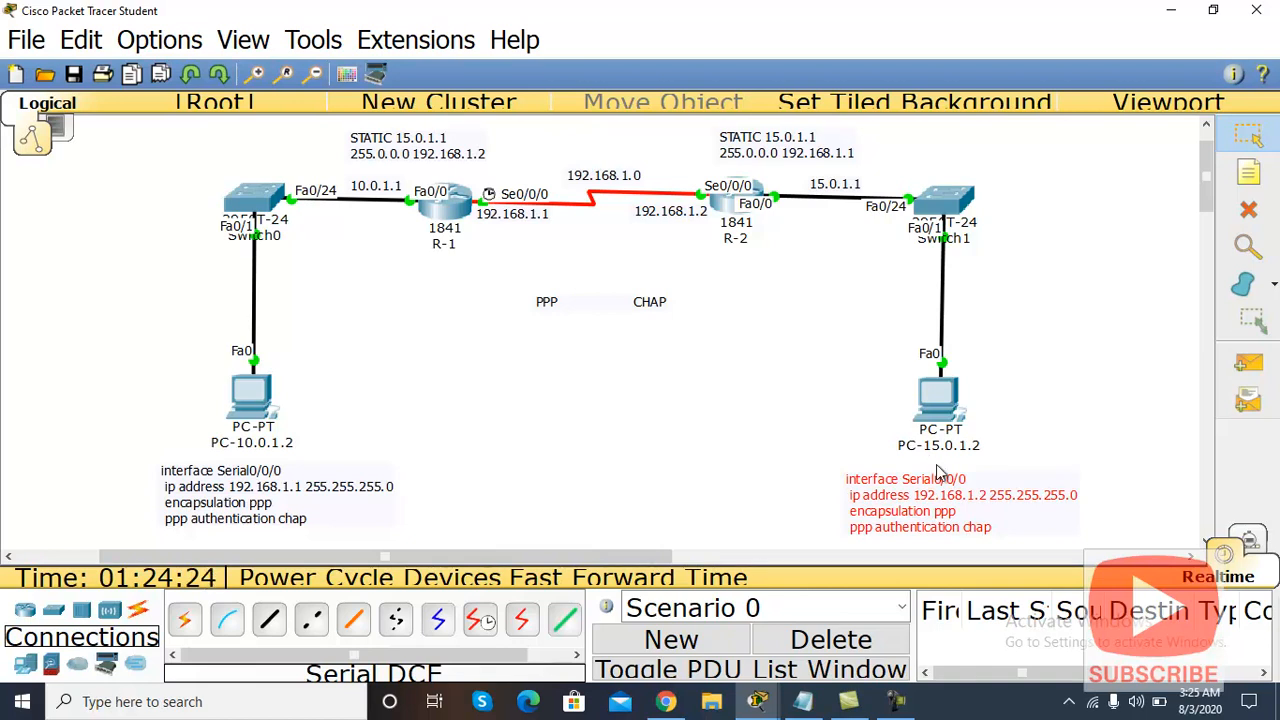
pyautogui.moveTo(936, 508); pyautogui.dragTo(940, 495)
pyautogui.moveTo(264, 504); pyautogui.dragTo(270, 497)
pyautogui.click(505, 466)
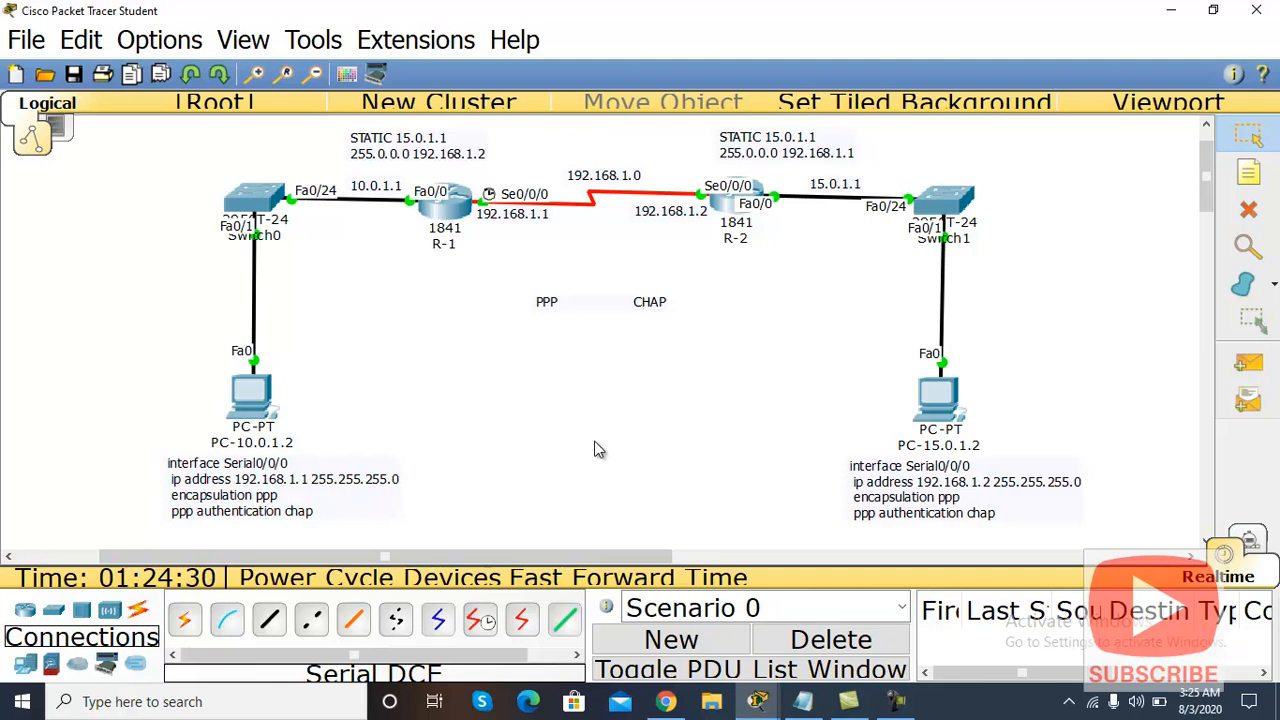
pyautogui.click(897, 701)
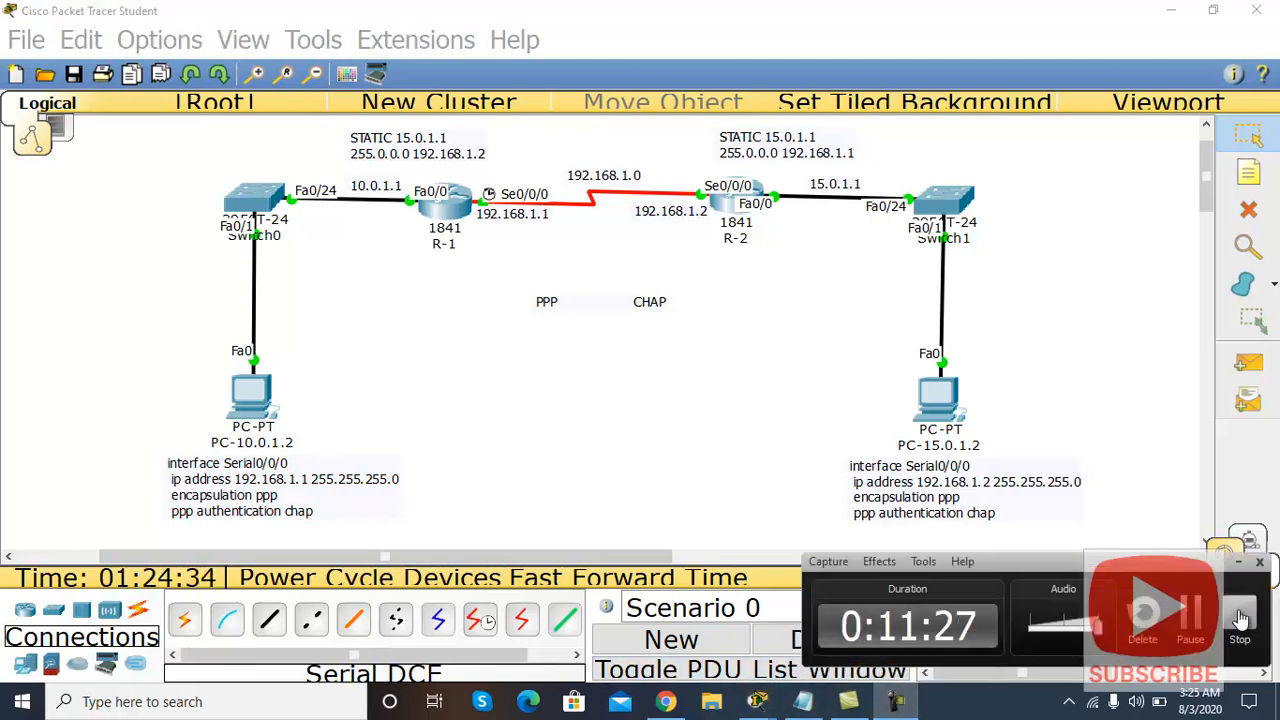